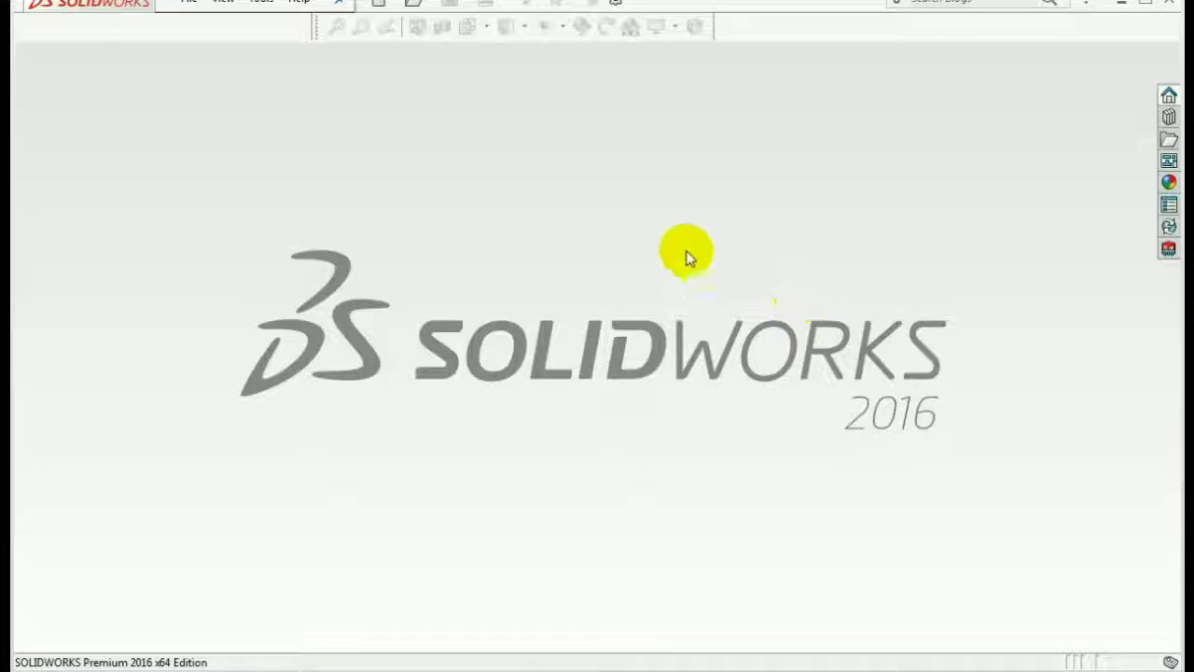
- Create a new Part document, then close it
click(378, 8)
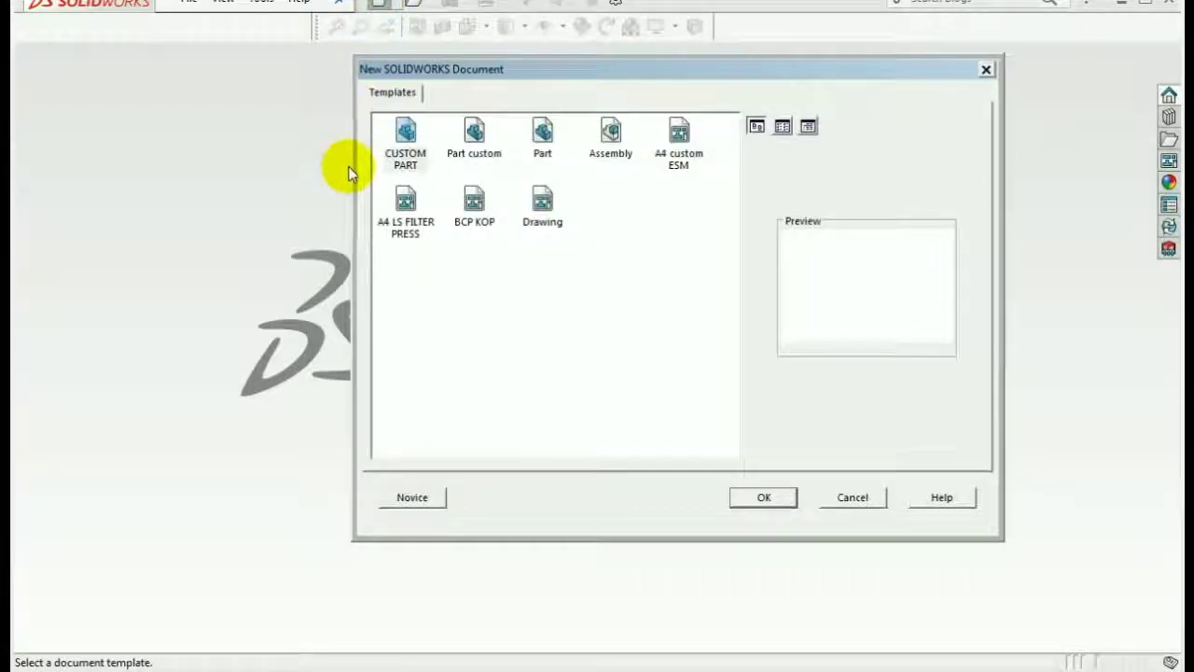
click(541, 135)
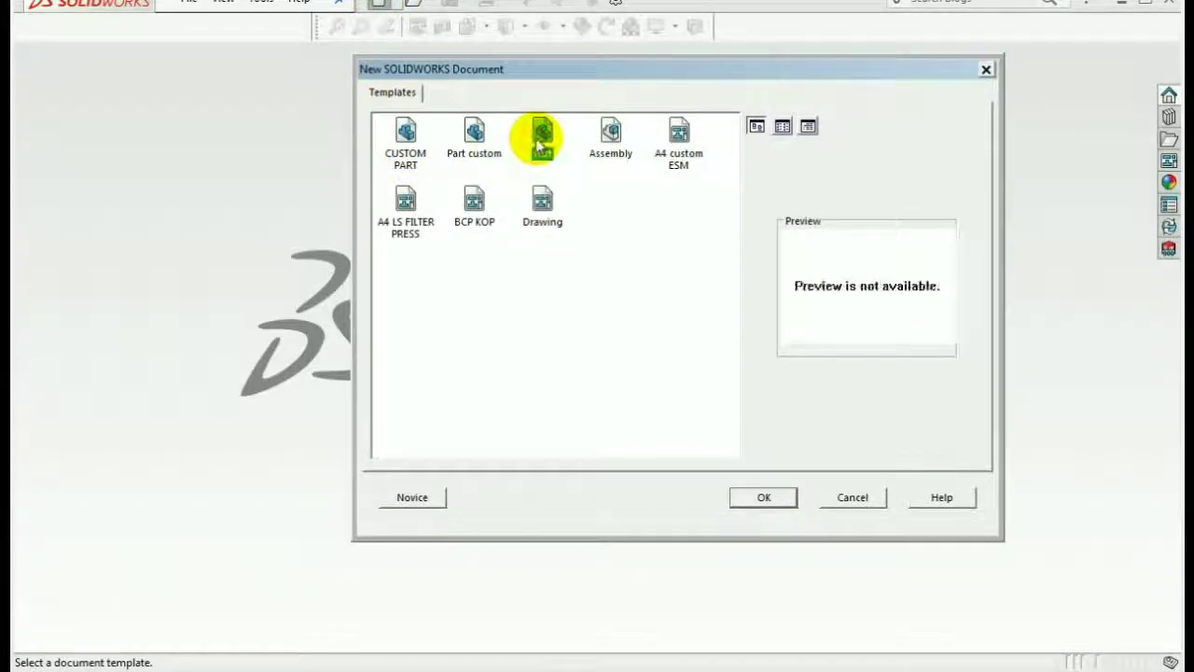
click(763, 502)
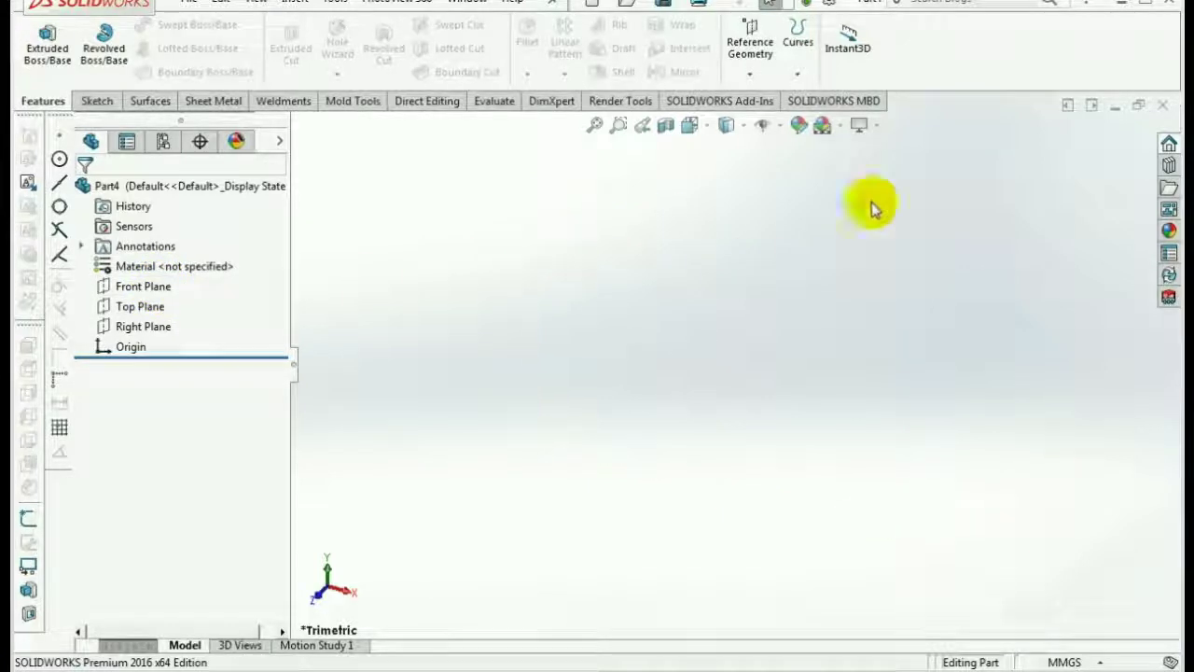
click(1162, 106)
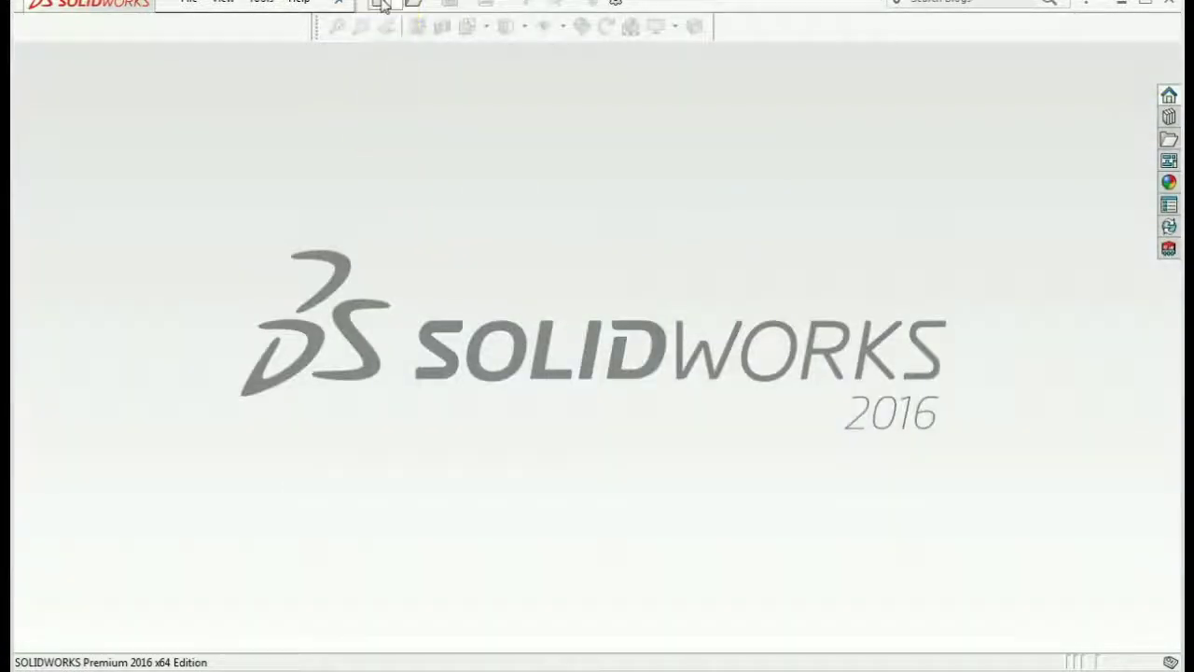
- Create a fresh Part document from the Part template
click(380, 4)
click(408, 162)
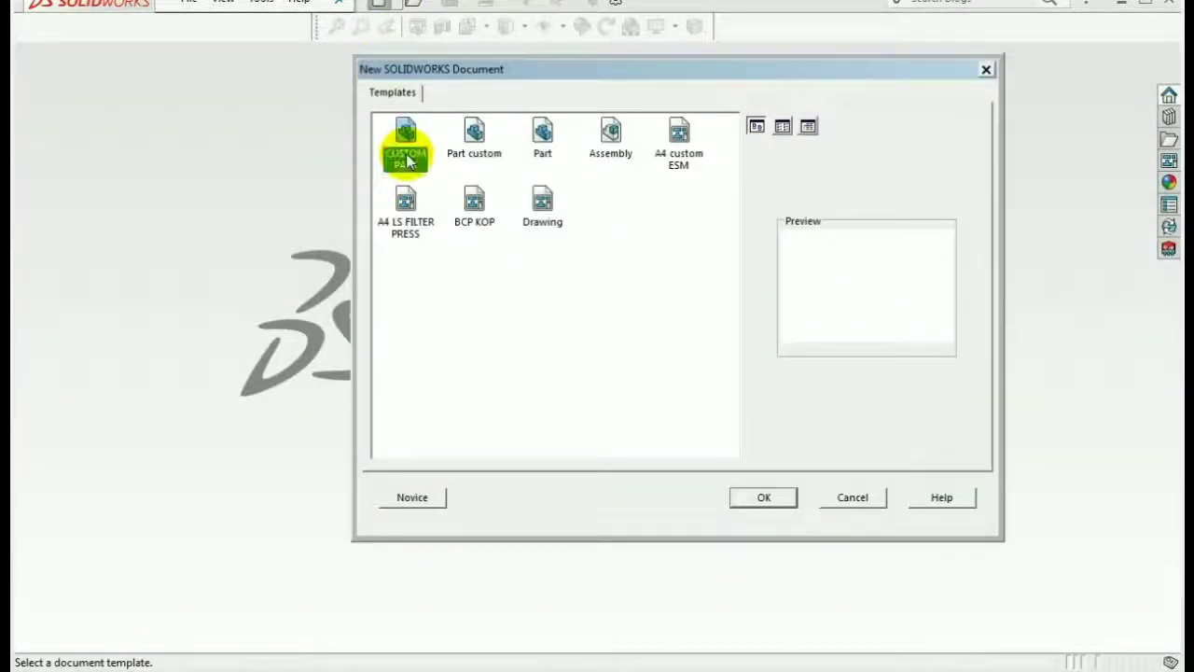
click(544, 160)
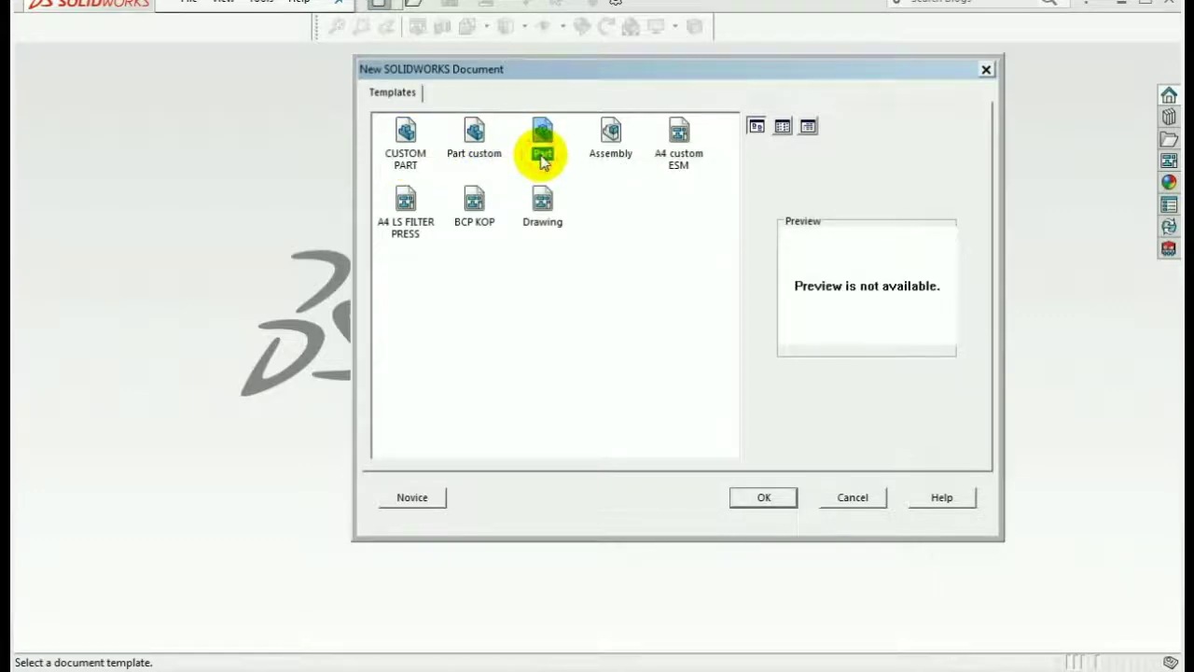
click(406, 149)
click(544, 156)
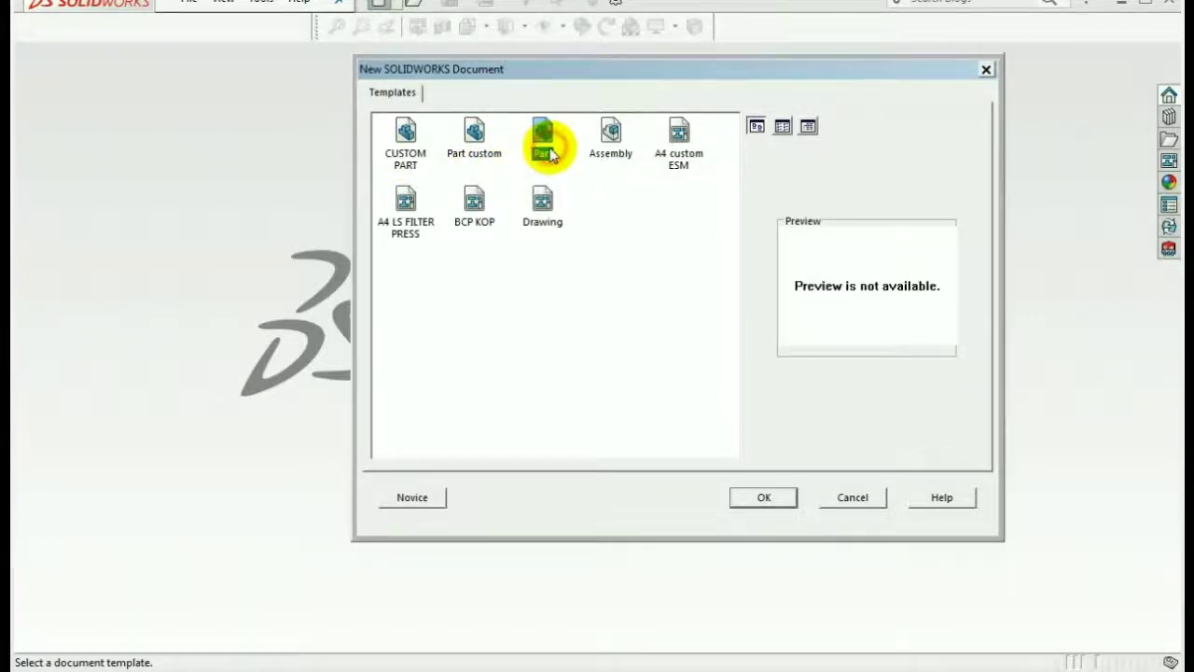
click(406, 152)
click(540, 155)
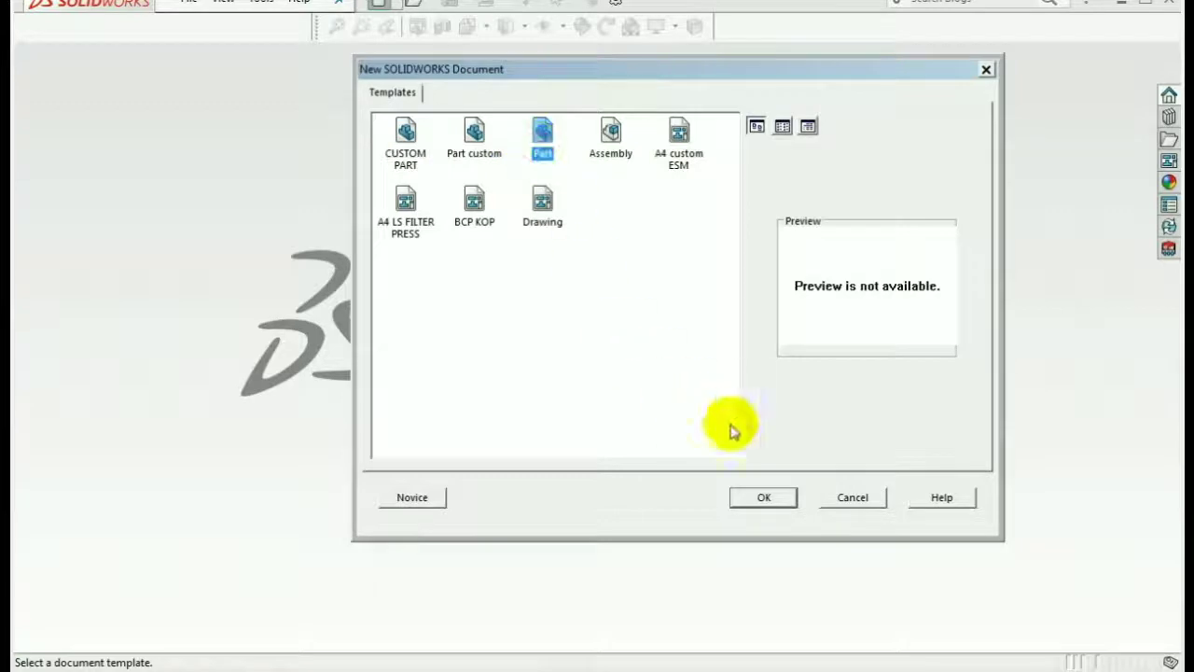
click(767, 500)
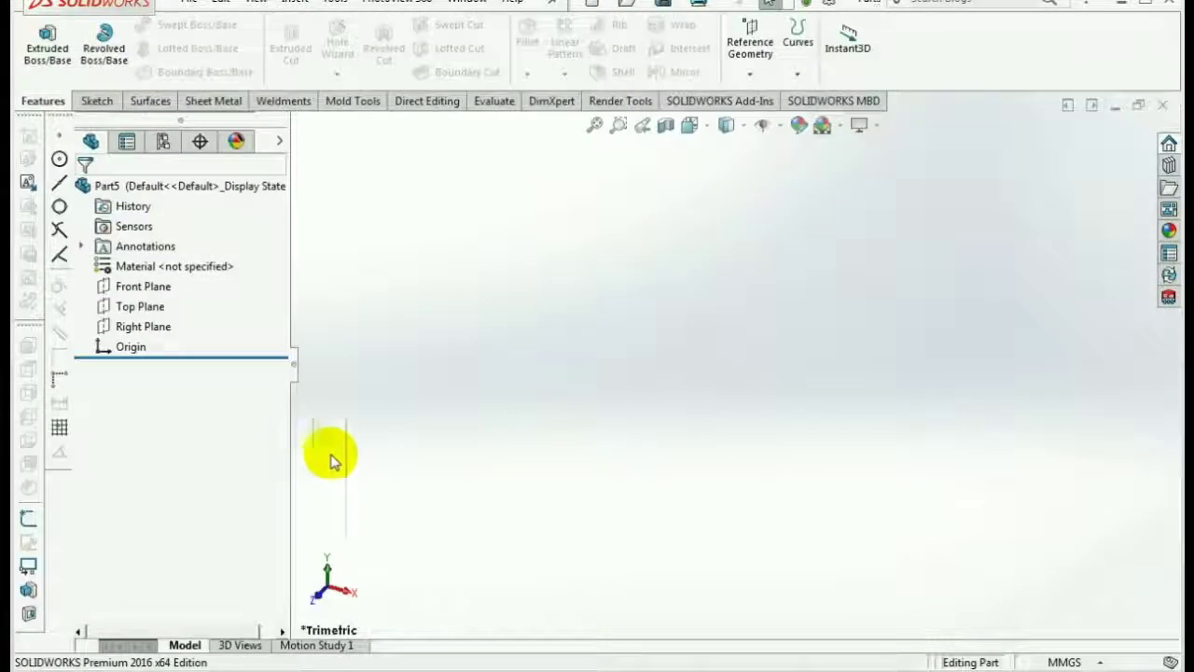
- Apply the Warm Kitchen scene as the background
click(589, 376)
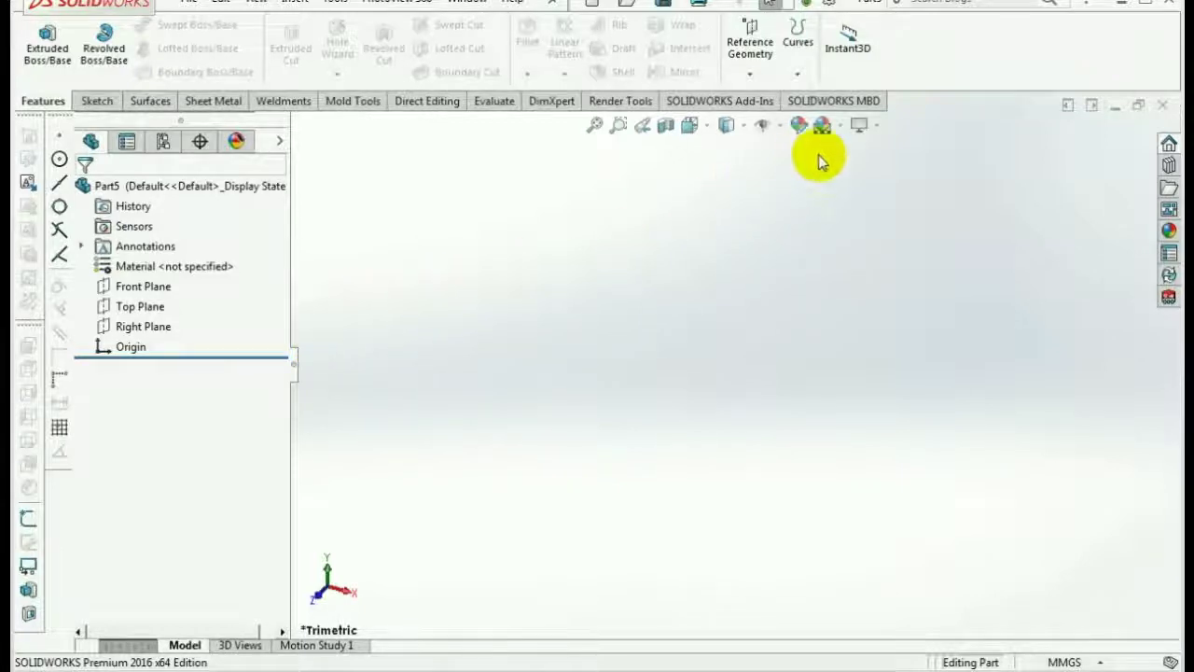
click(831, 126)
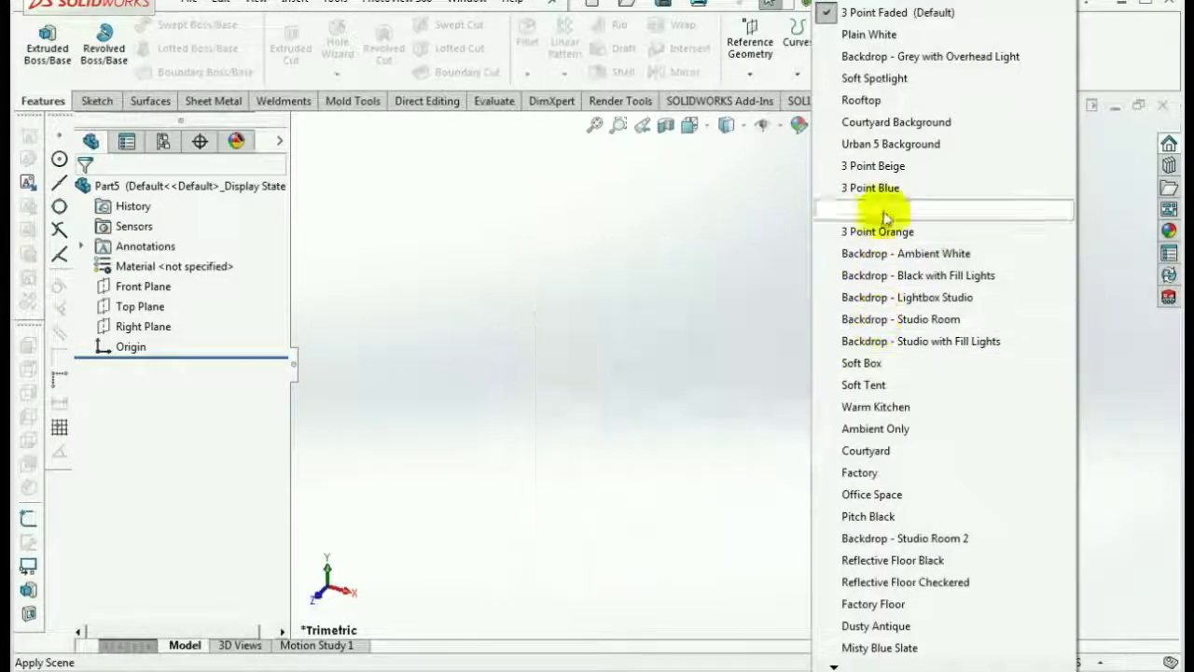
click(853, 407)
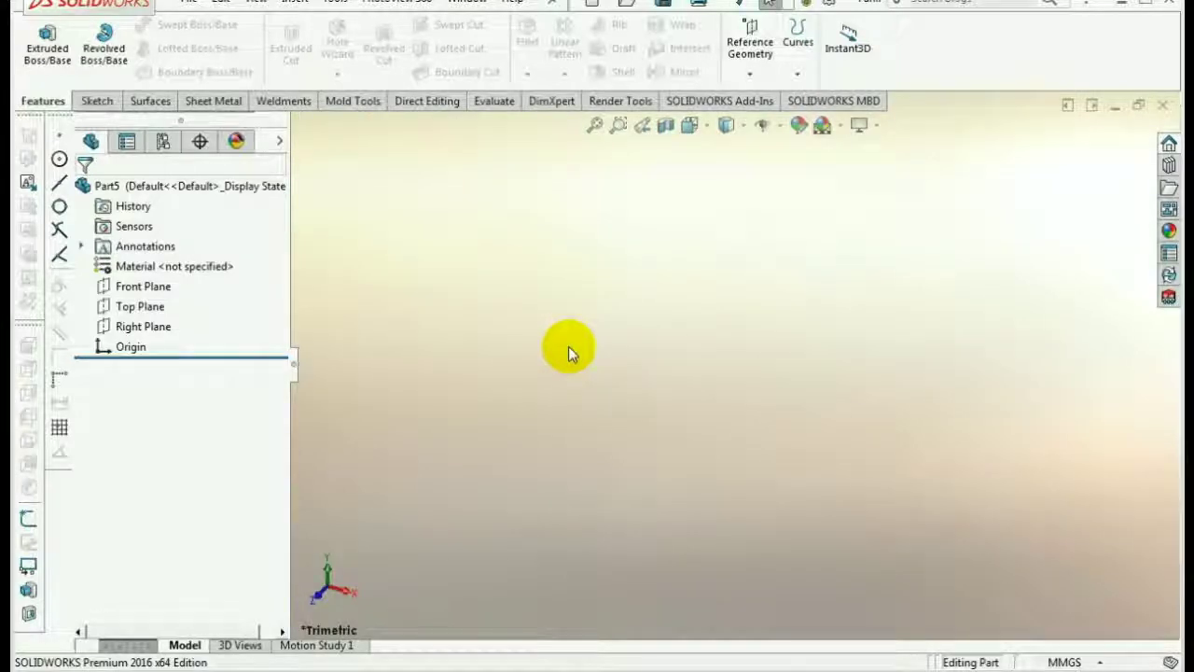
- Start a new sketch on the Front Plane
click(569, 350)
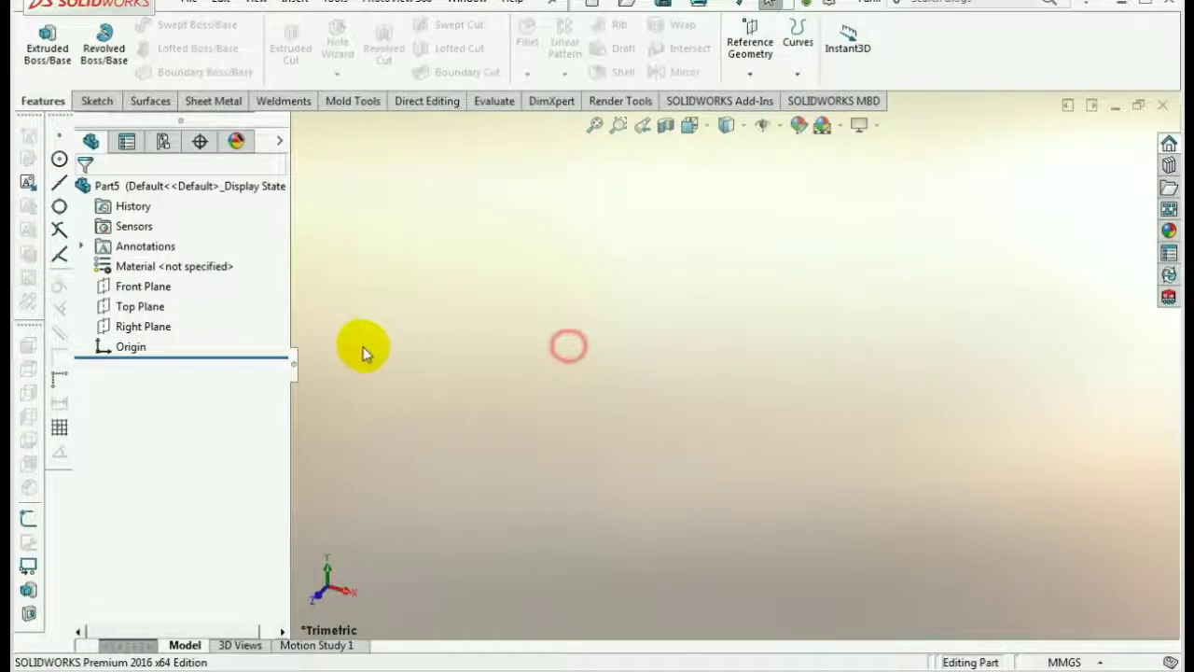
click(142, 286)
click(176, 268)
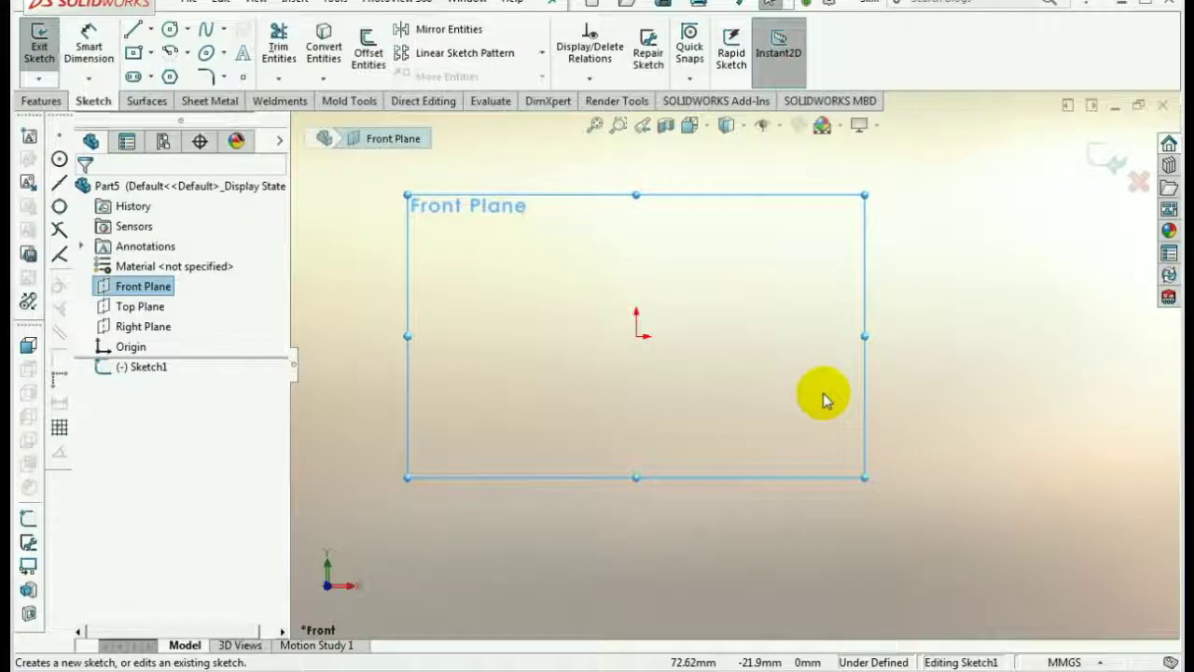
- Draw a circle to the left of the origin
scroll(733, 356, up, 3)
scroll(741, 359, down, 1)
click(171, 31)
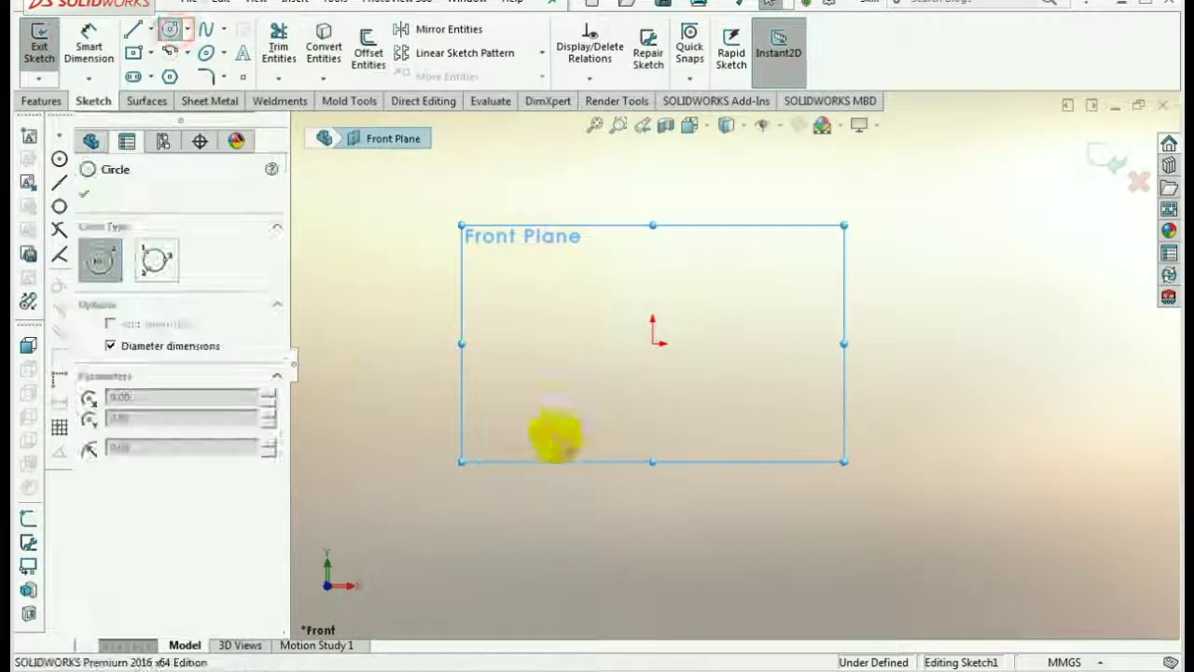
click(495, 348)
click(524, 344)
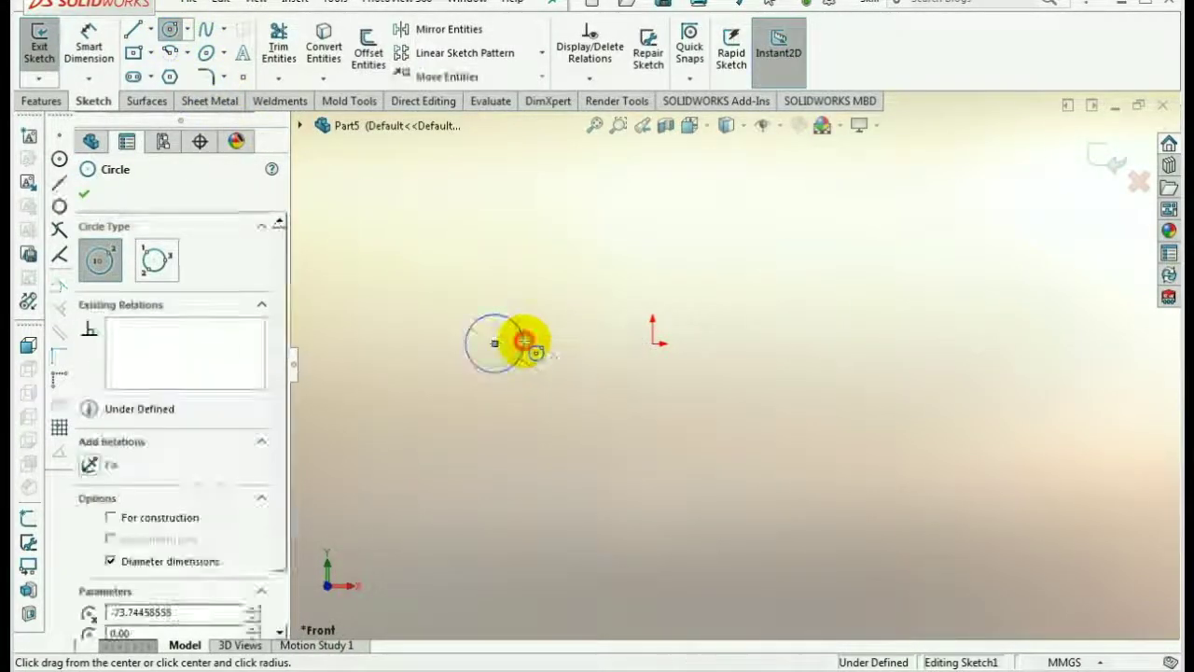
right_click(597, 295)
click(641, 312)
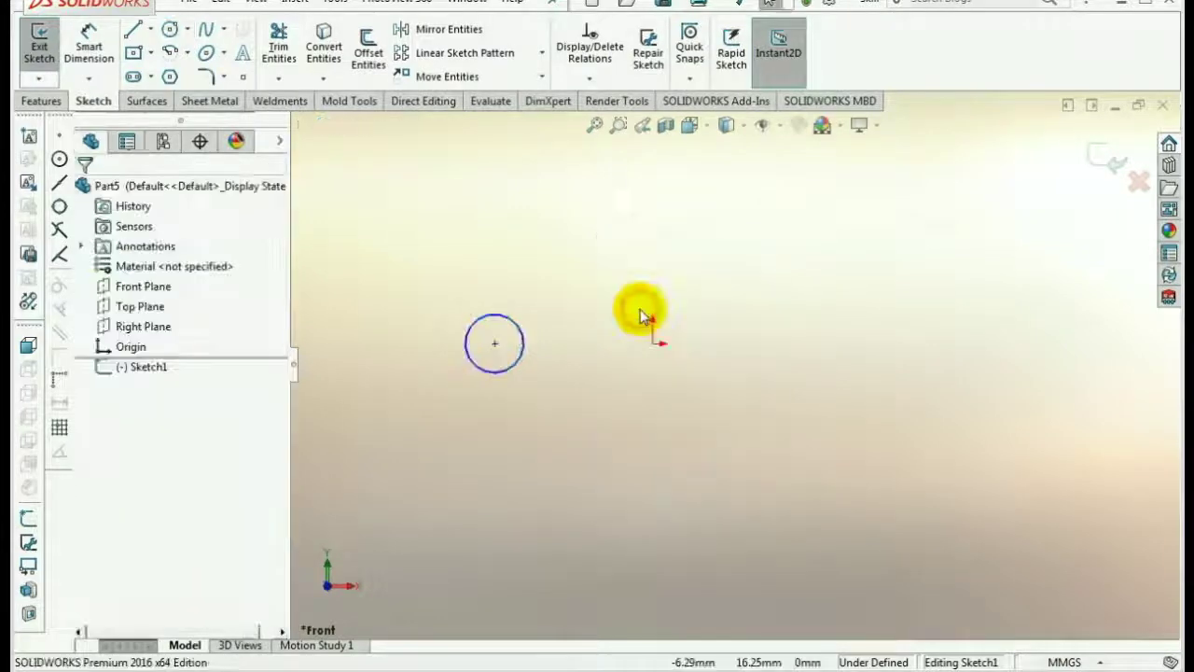
- Dimension the circle's diameter to 20 mm
click(88, 49)
click(518, 326)
click(546, 304)
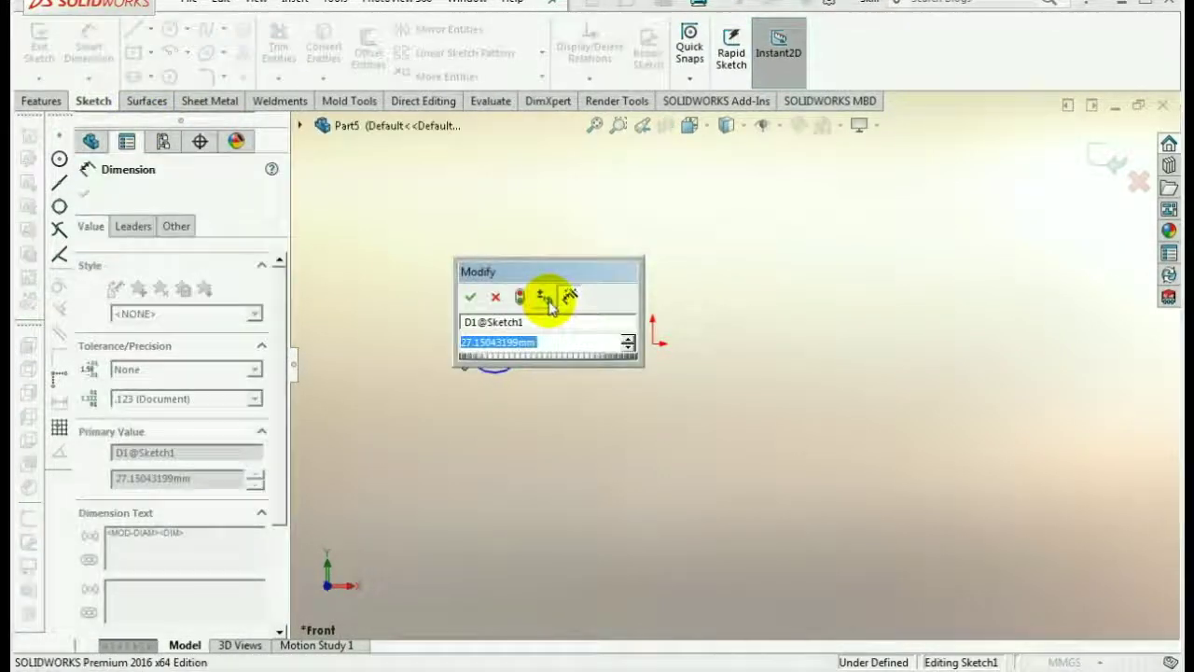
text(20)
key(Return)
click(919, 298)
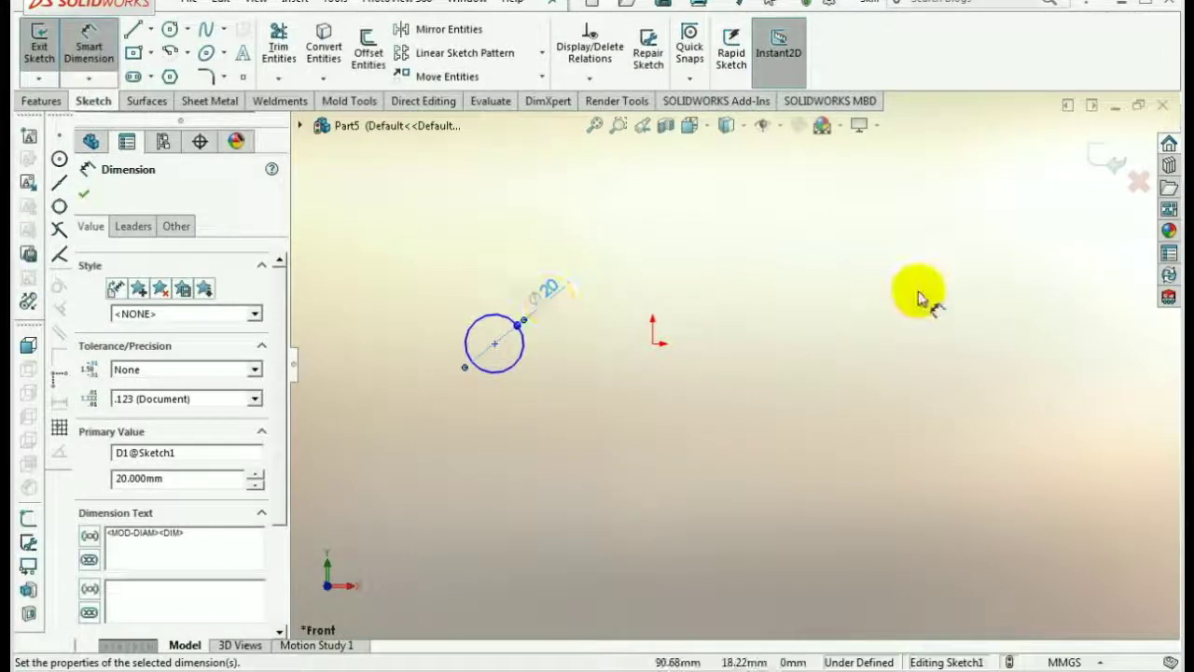
- Dimension the circle centre 80 mm horizontally from the origin
click(84, 58)
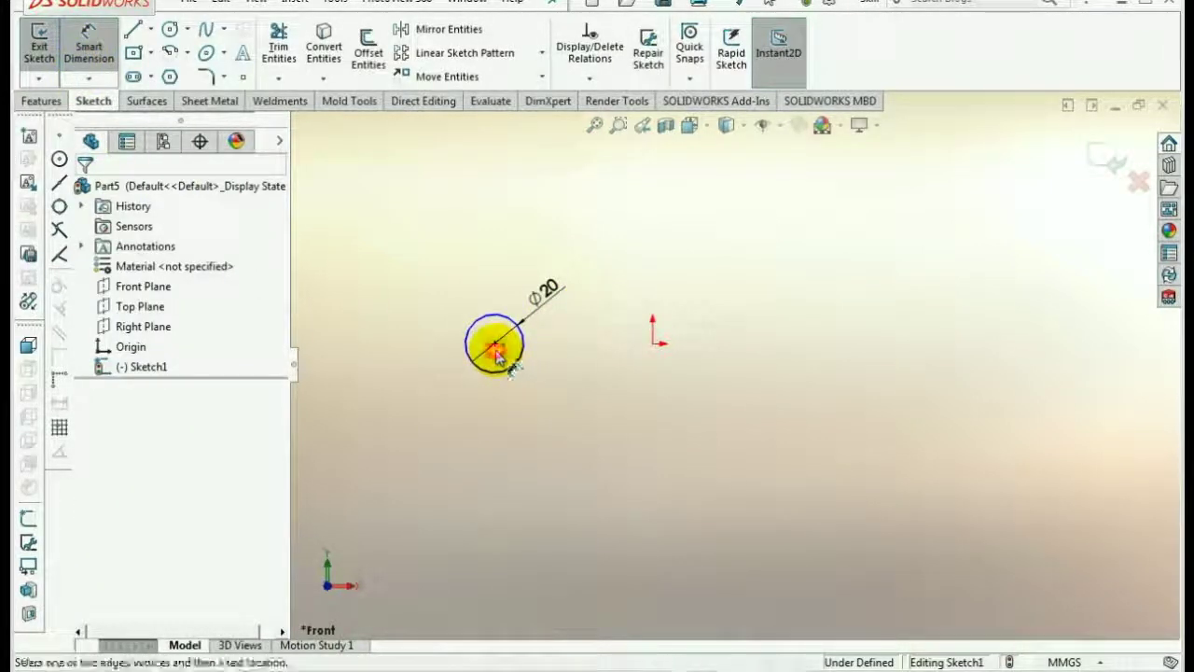
click(654, 343)
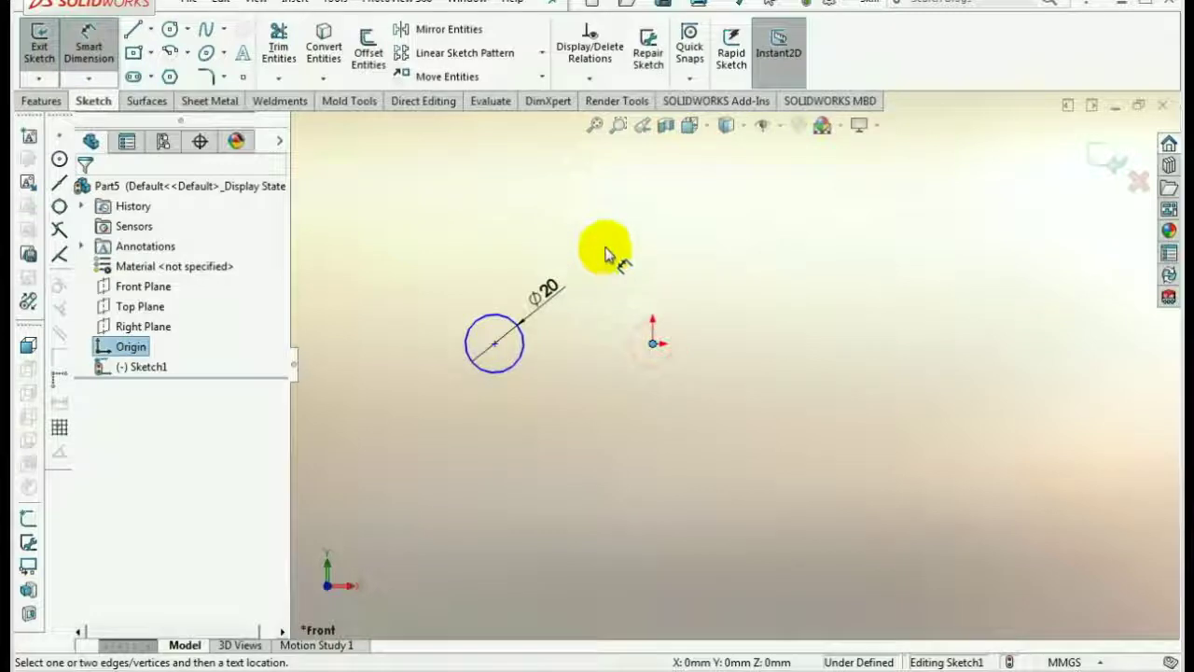
click(495, 344)
click(580, 237)
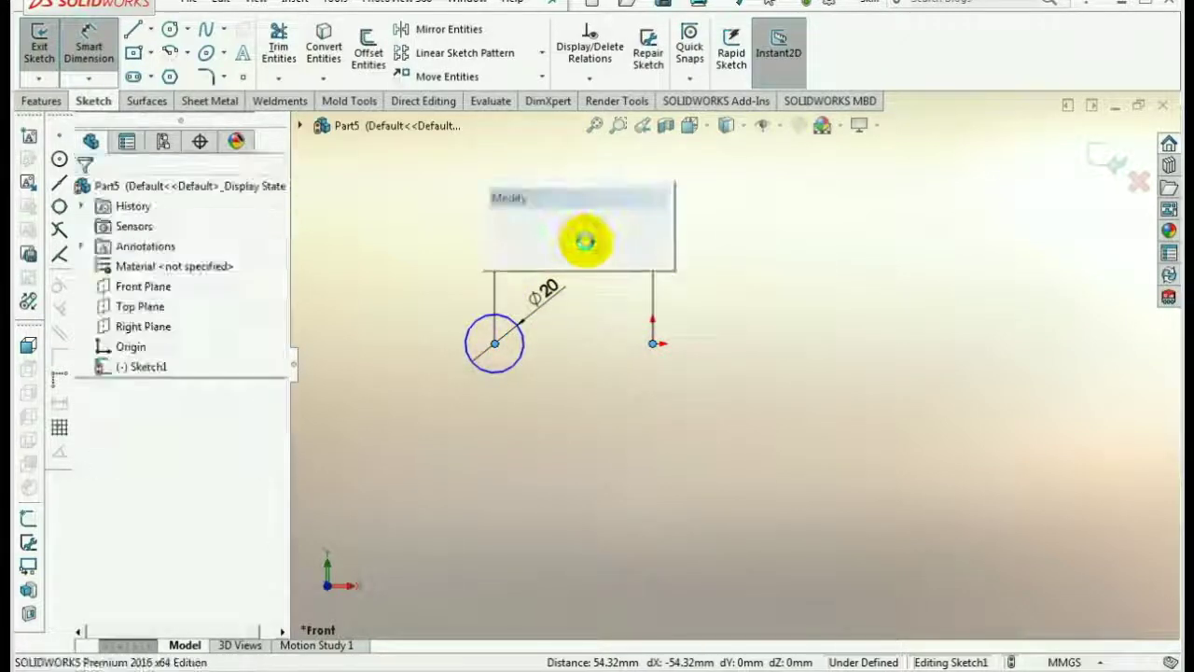
text(50)
key(Return)
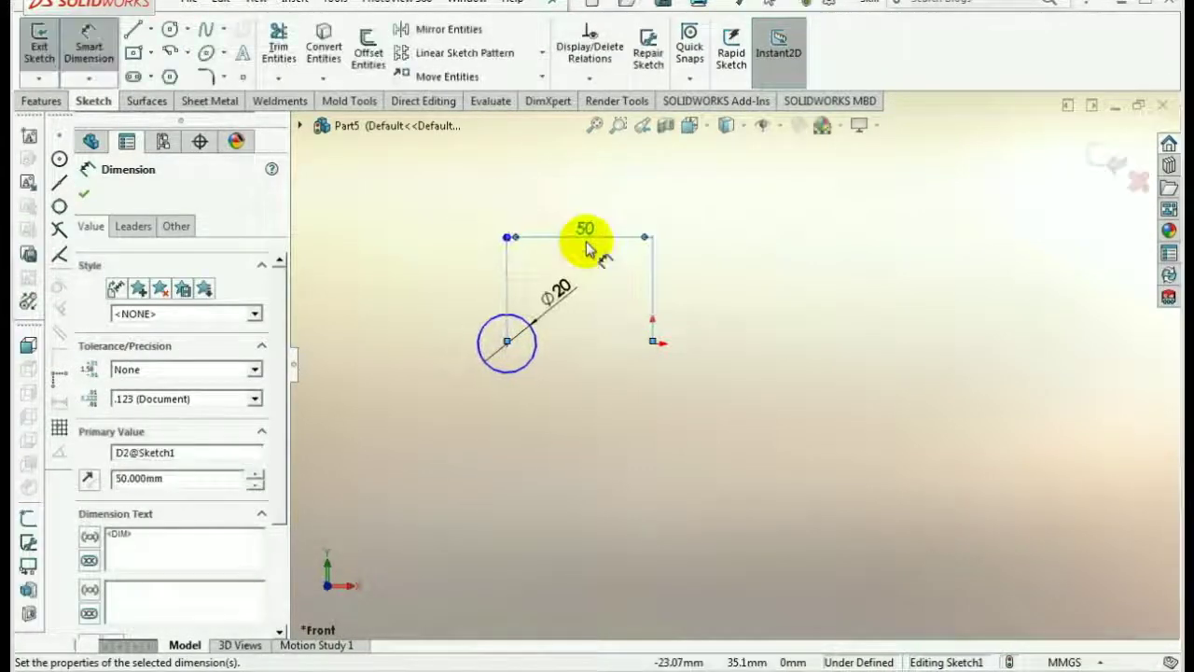
click(754, 326)
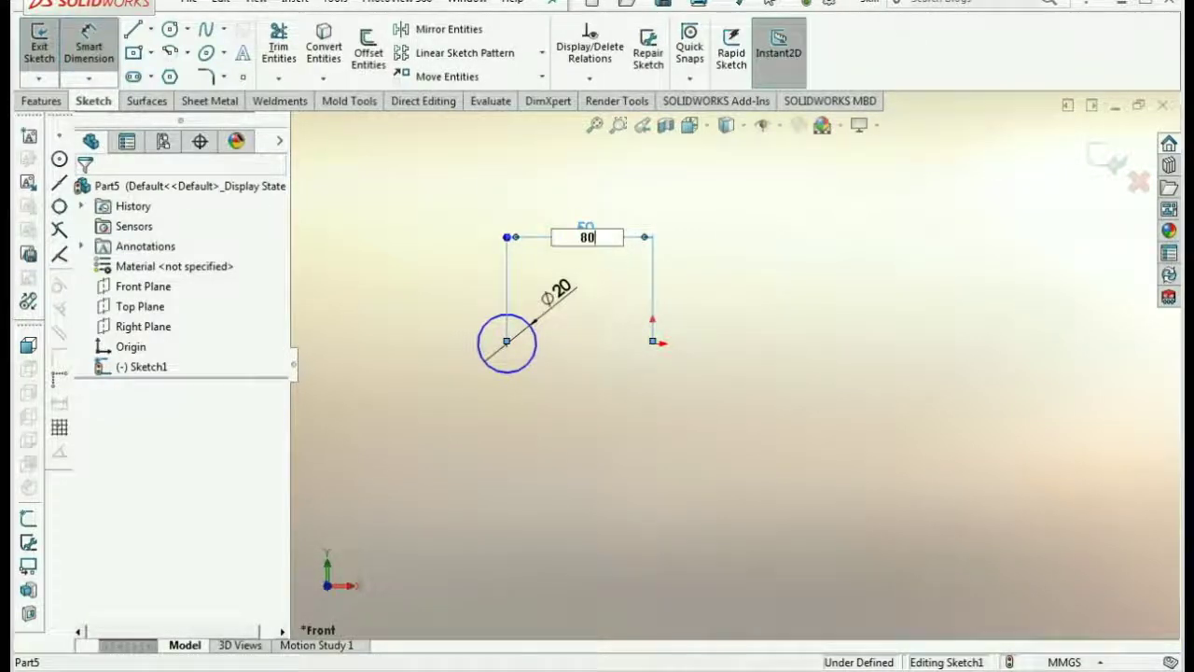
key(Return)
click(919, 249)
scroll(812, 347, up, 2)
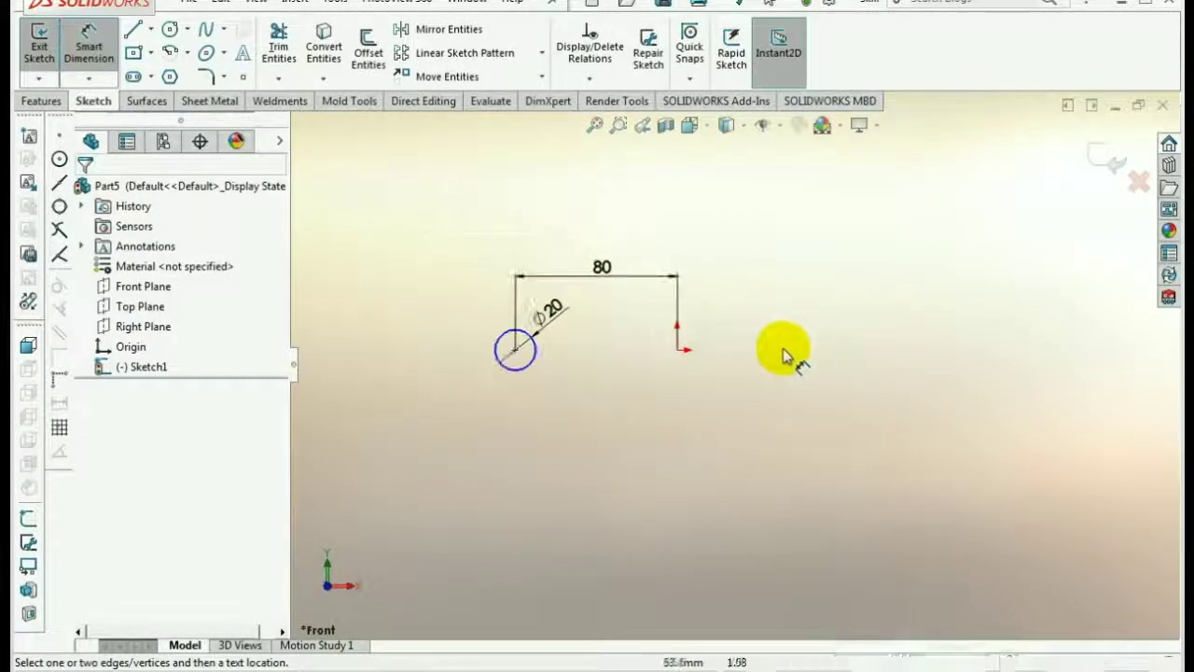
right_click(747, 328)
click(793, 385)
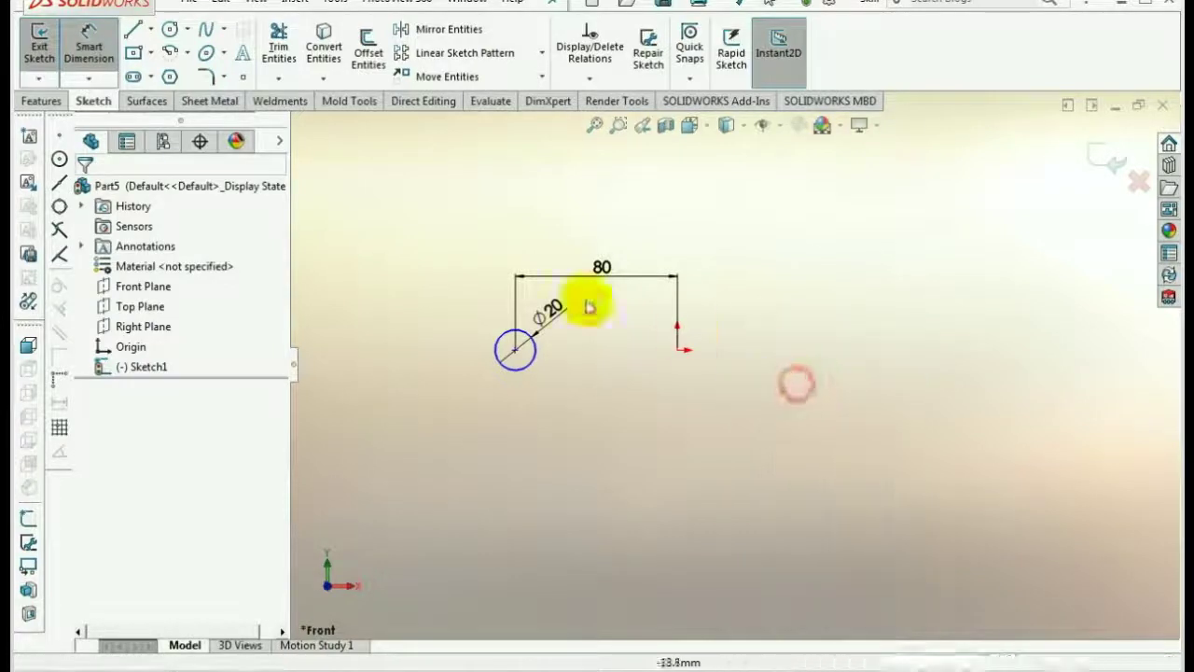
- Draw a vertical centerline upward from the origin
click(153, 36)
click(166, 75)
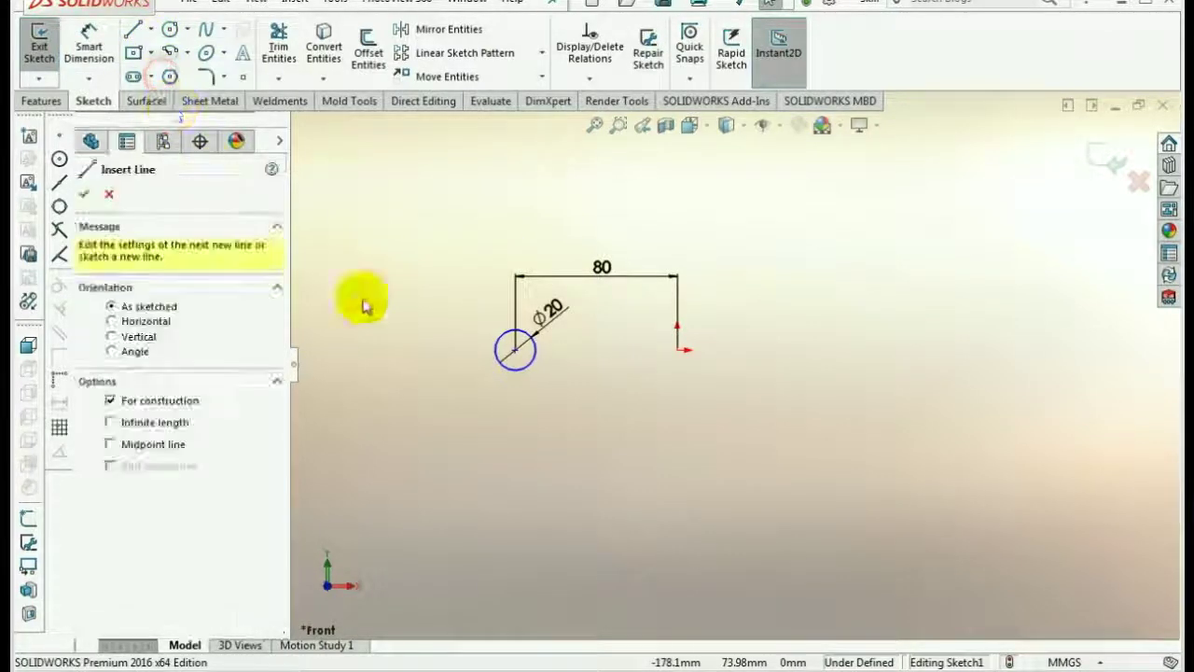
click(675, 352)
click(679, 220)
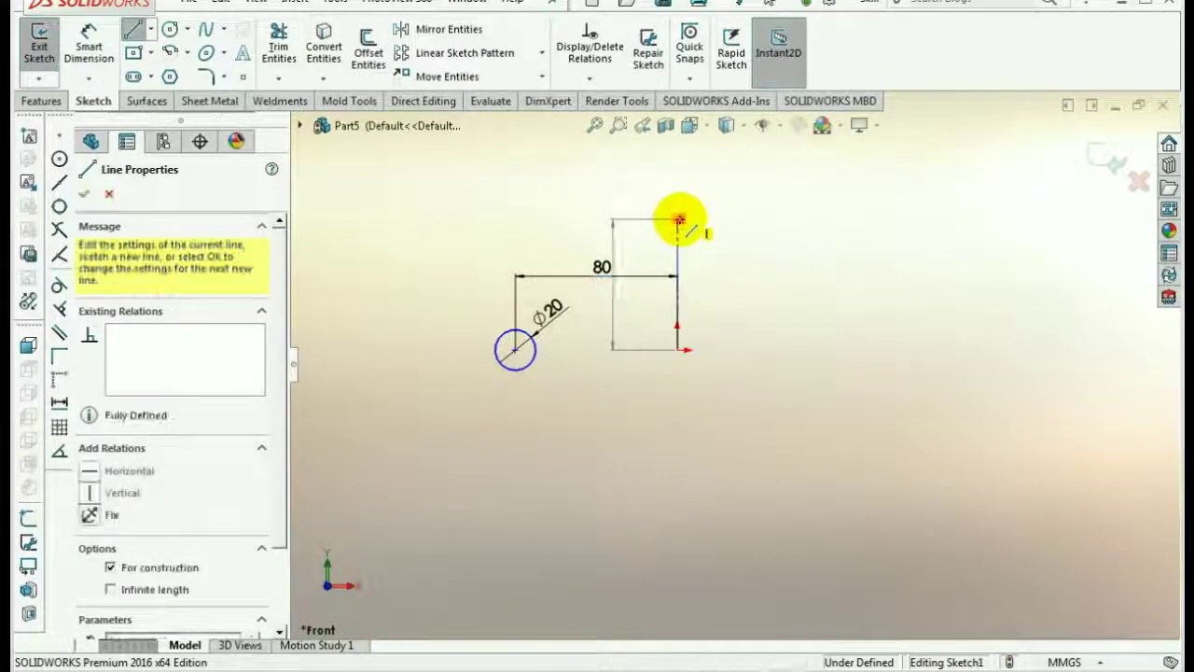
right_click(763, 241)
click(811, 256)
scroll(632, 333, down, 3)
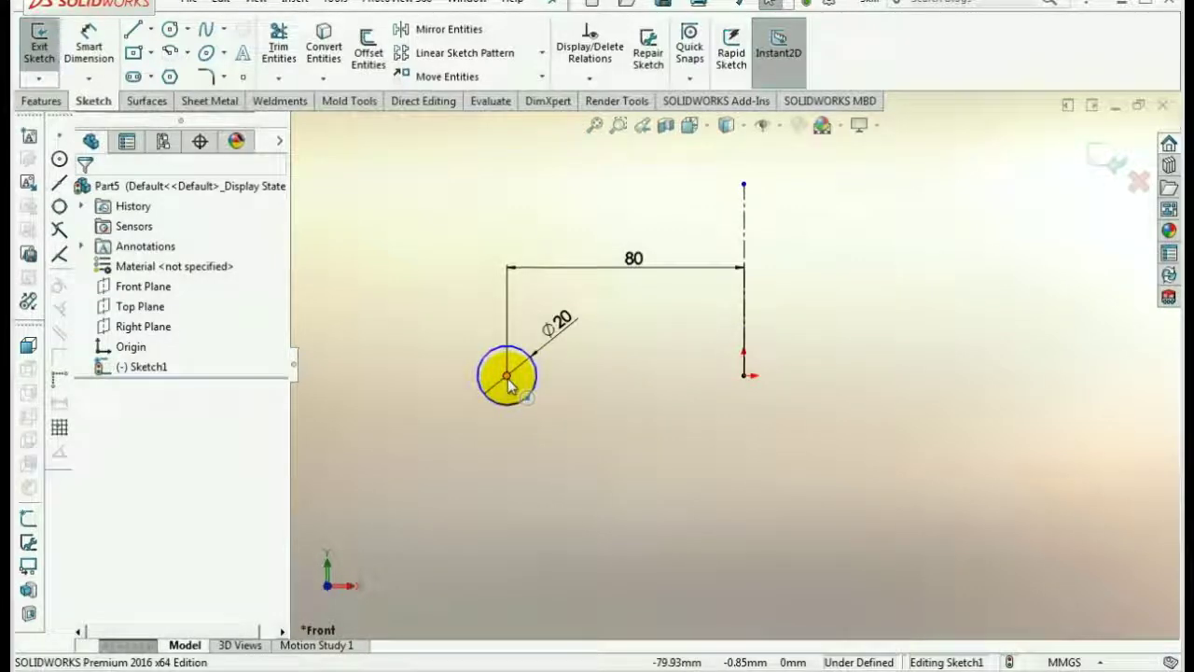
- Make the circle's centre horizontal with the centerline's bottom endpoint
click(507, 378)
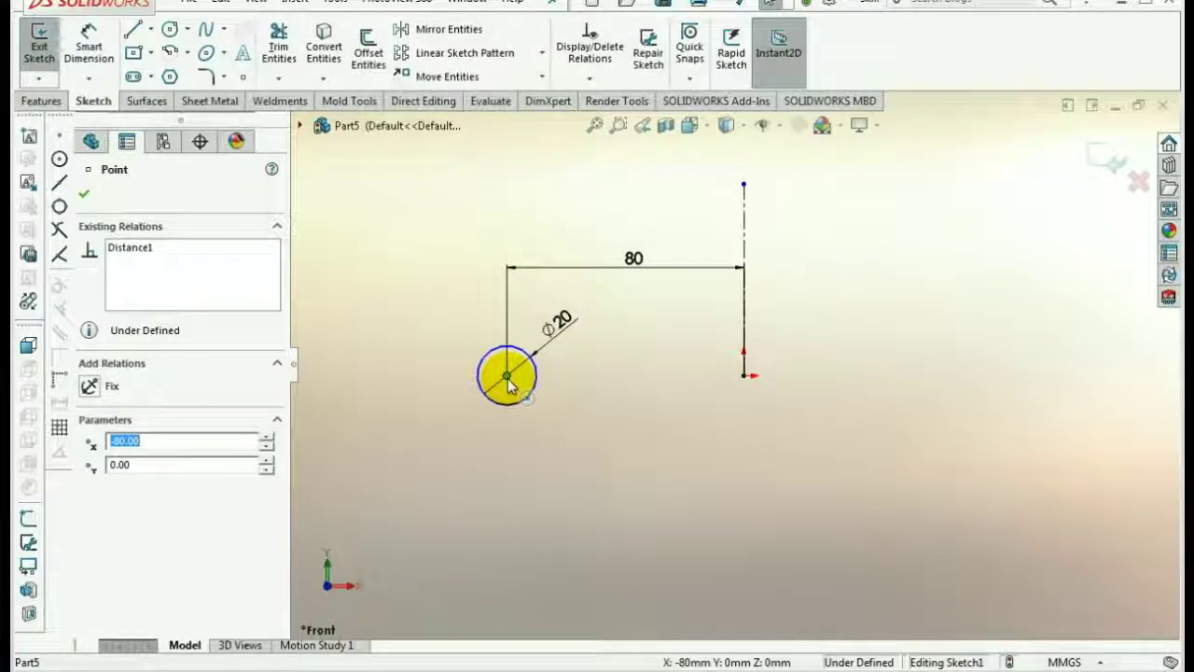
ctrl+click(747, 384)
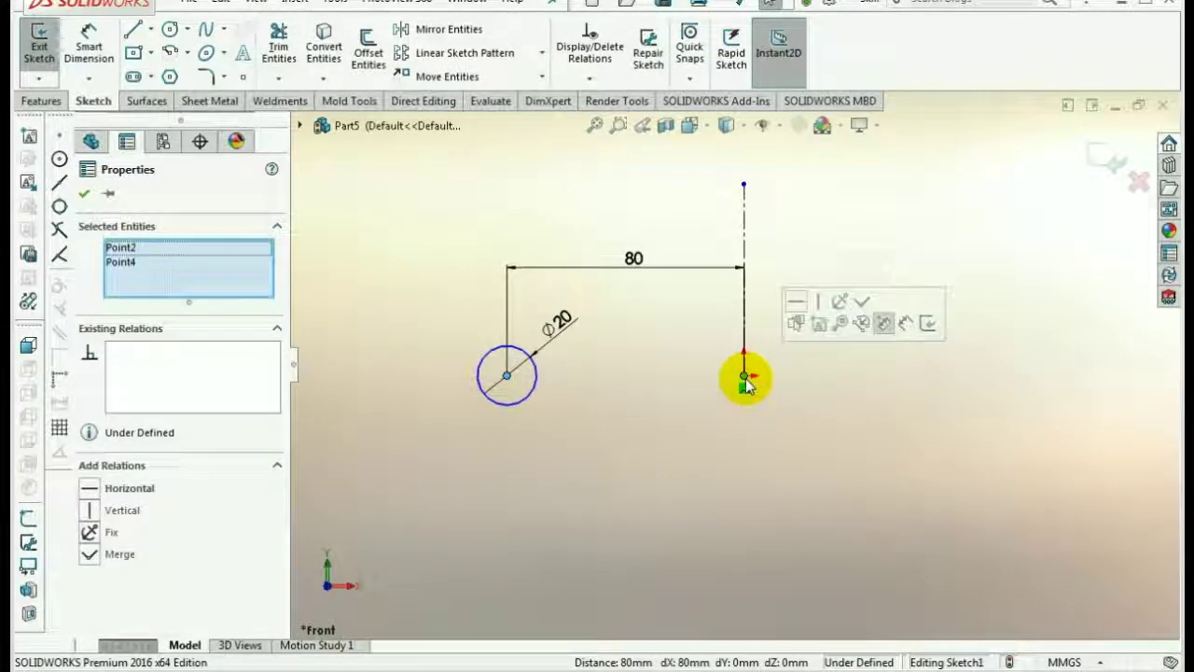
click(800, 304)
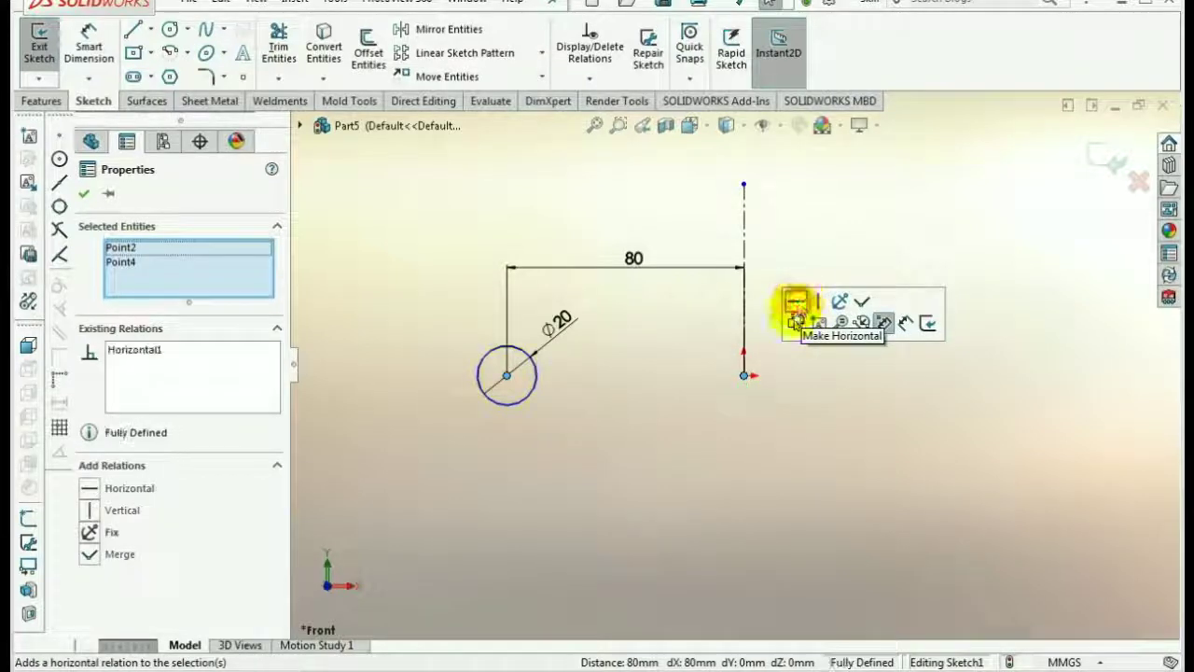
click(782, 390)
scroll(784, 384, up, 2)
scroll(784, 385, down, 1)
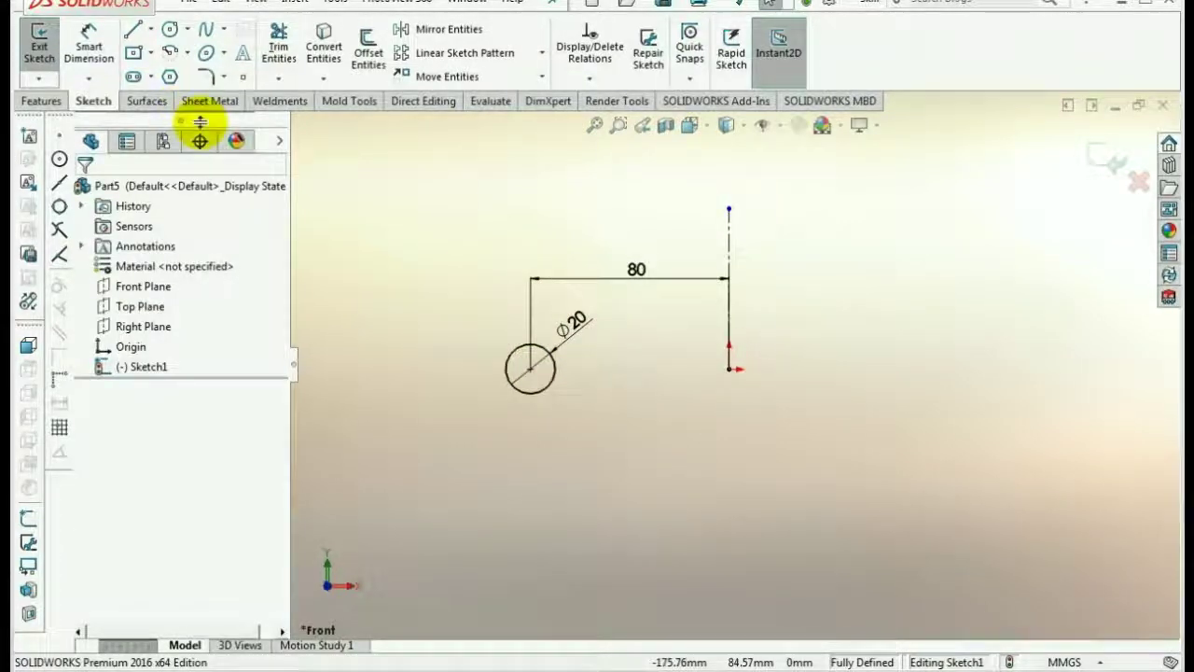
- Draw a corner rectangle below the centerline's lower end, right of the circle
click(150, 53)
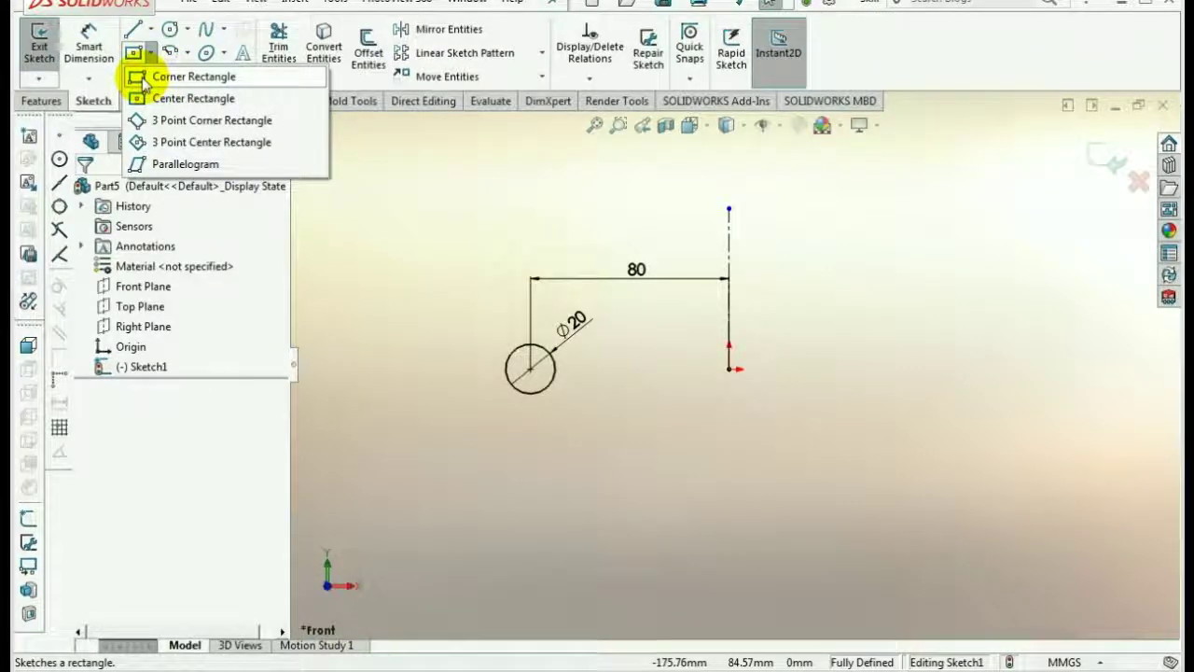
click(141, 79)
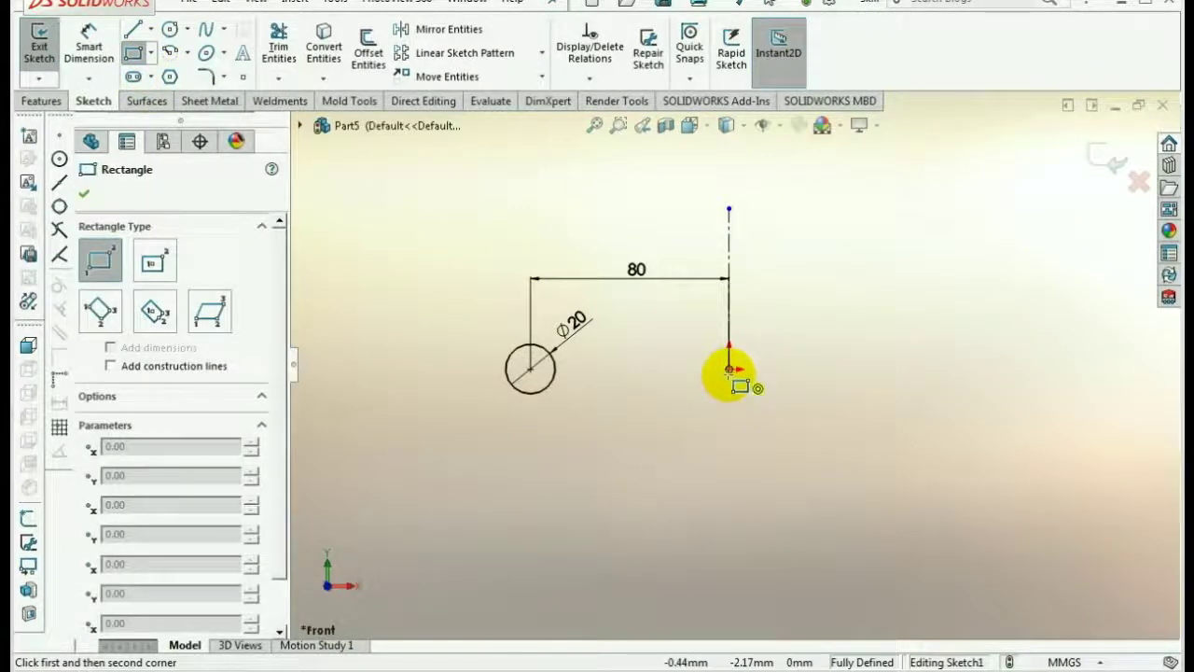
click(730, 429)
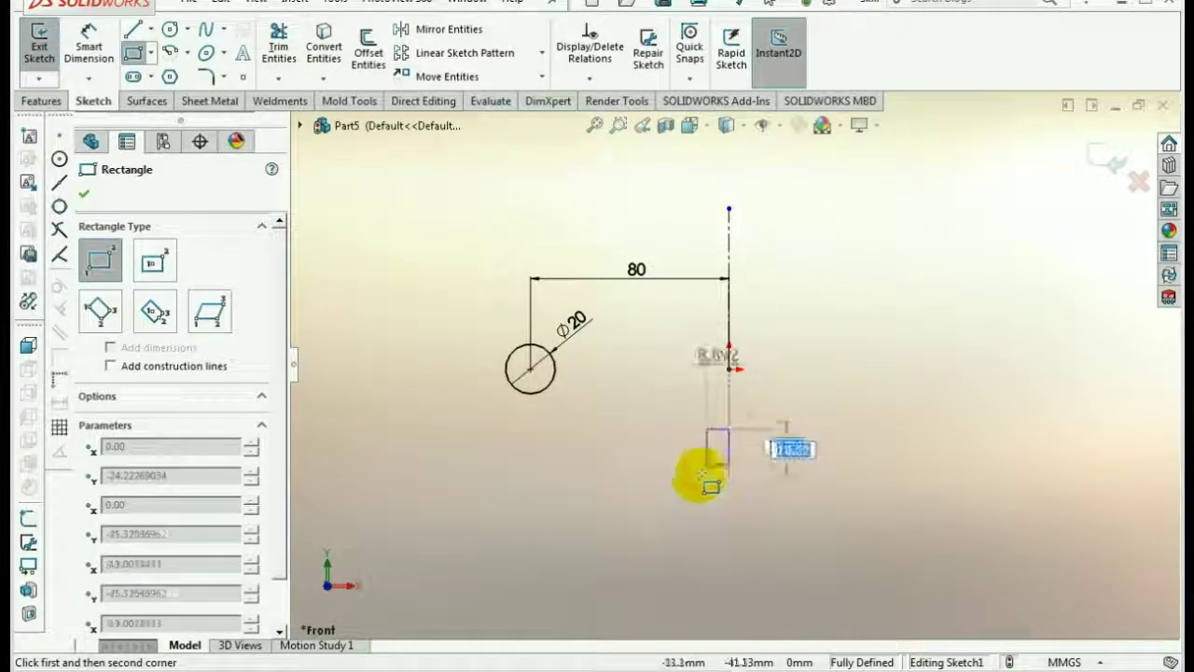
click(666, 510)
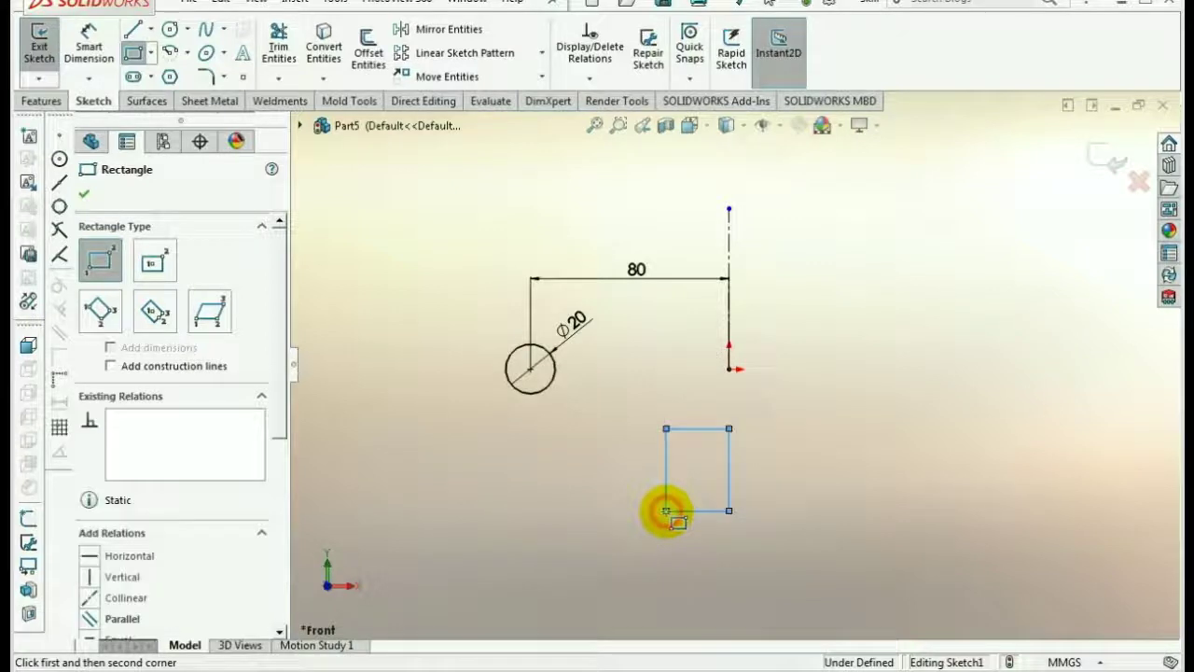
- Begin Smart Dimension on the rectangle by picking its top edge
right_click(827, 355)
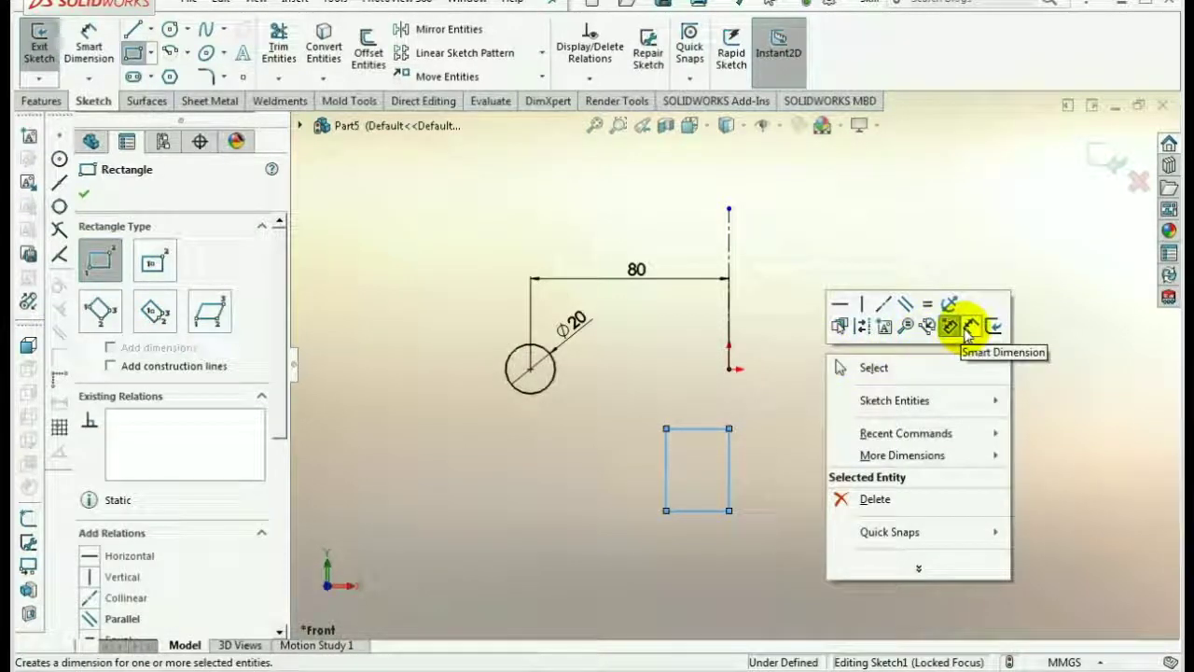
click(967, 326)
scroll(746, 458, down, 2)
click(701, 397)
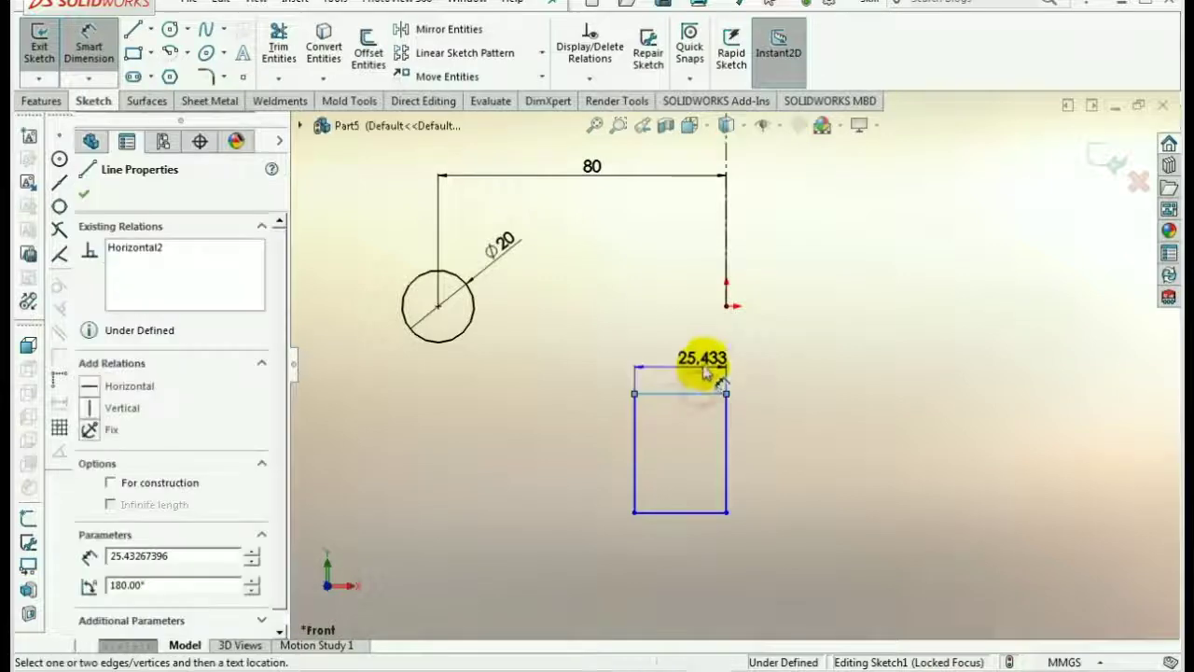
- Set the rectangle's top-edge width to 15 mm
click(706, 366)
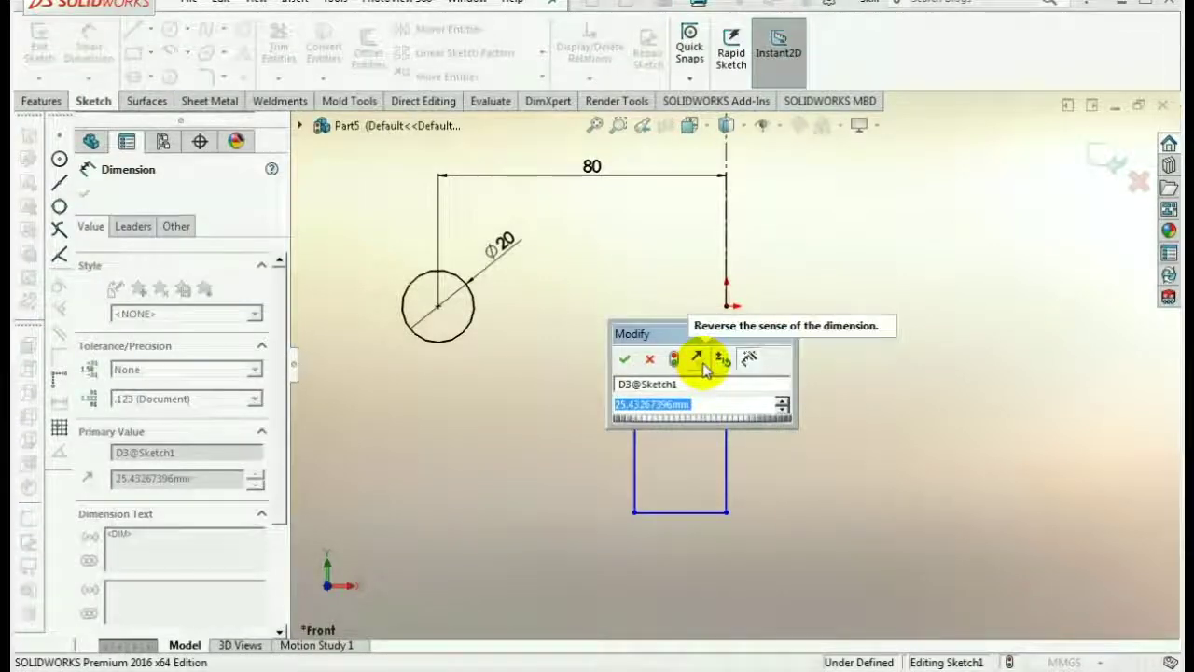
text(10)
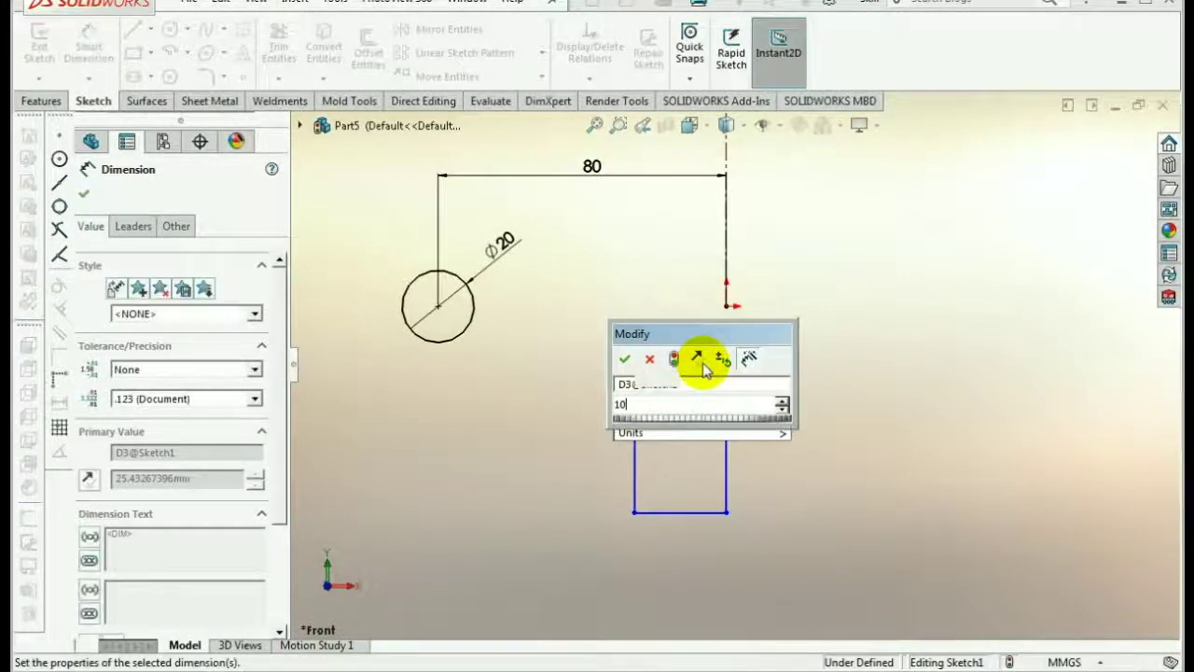
key(Return)
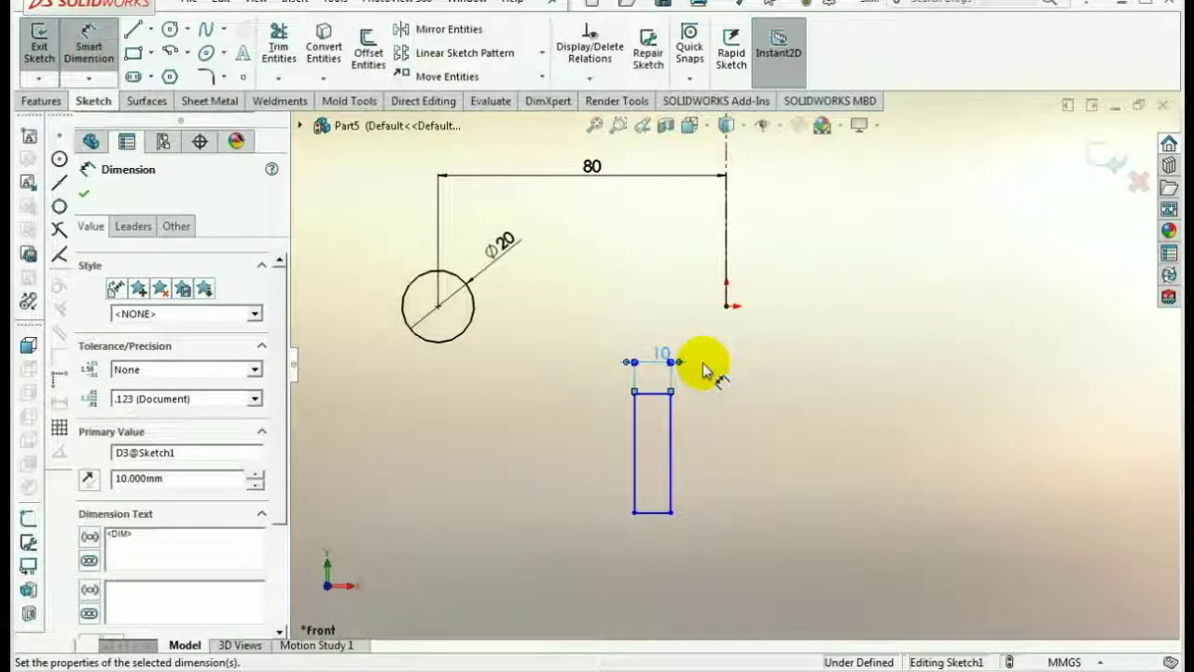
click(660, 356)
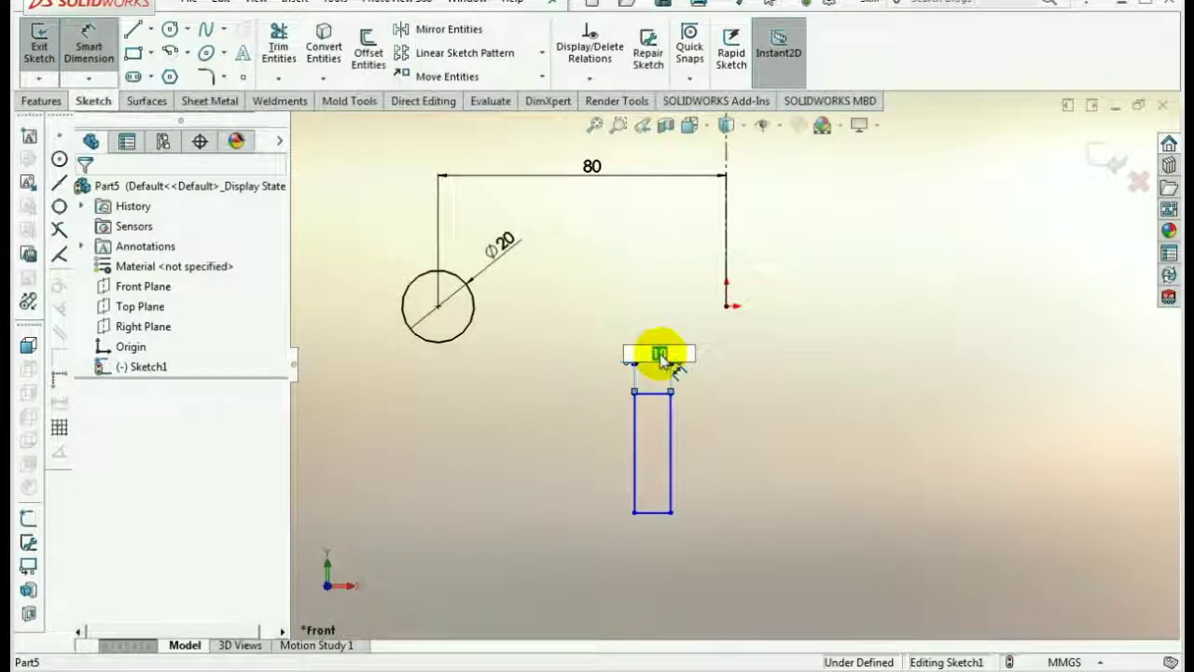
text(15)
key(Return)
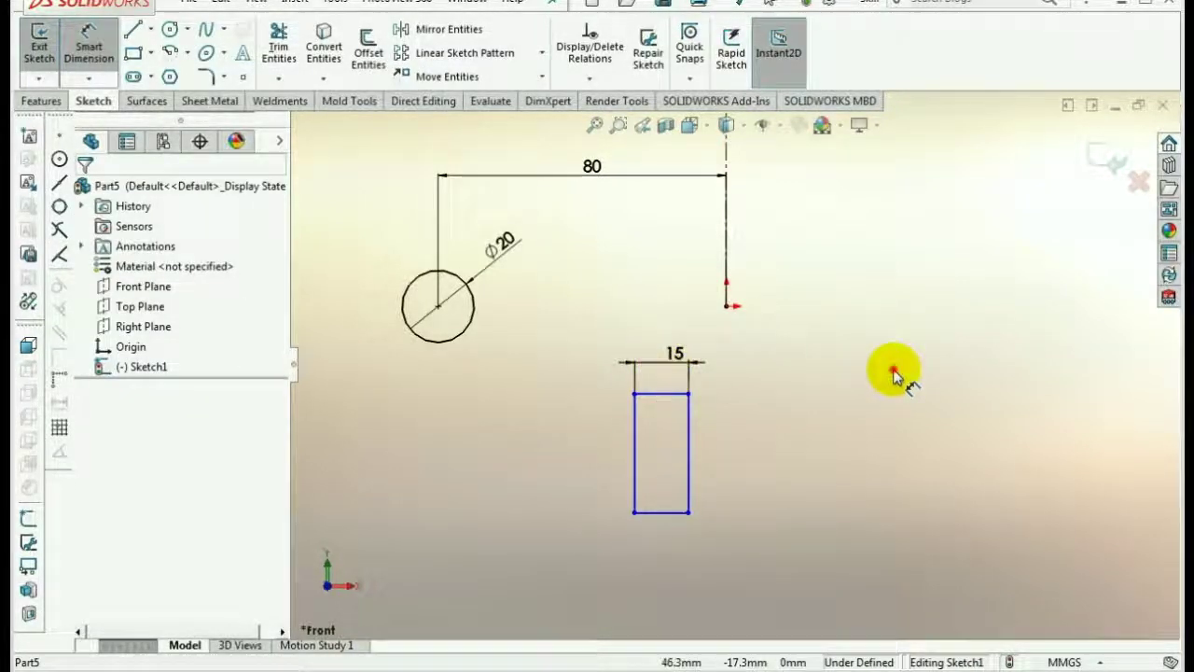
- Set the rectangle's left-edge height to 20 mm
click(634, 437)
click(595, 430)
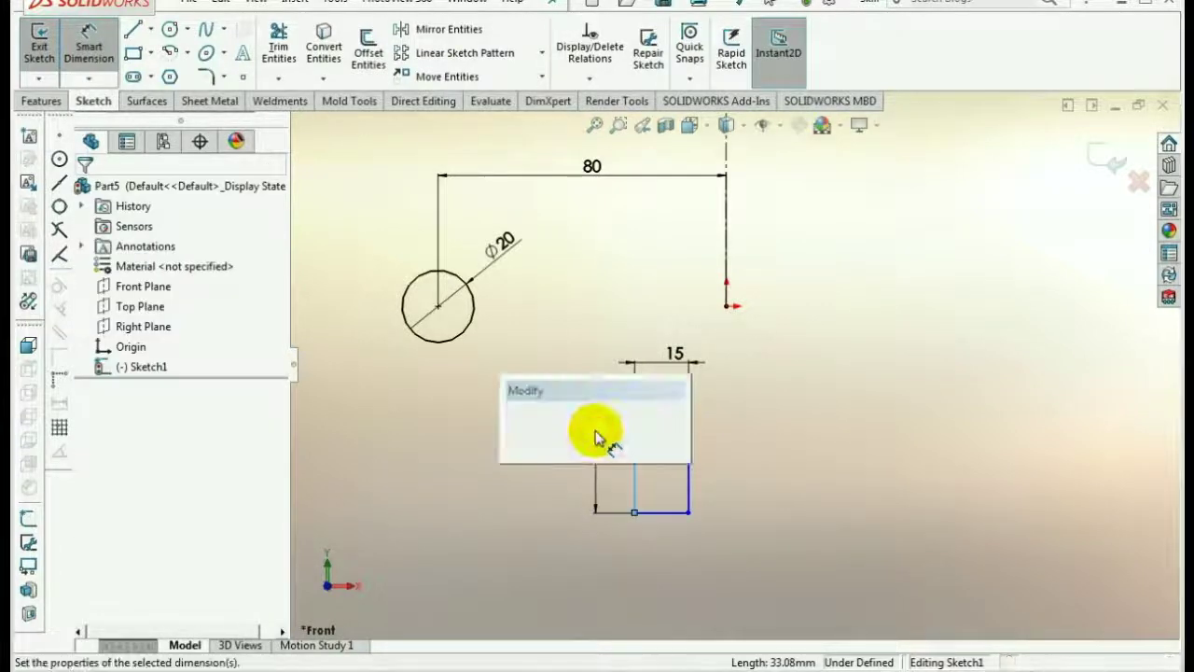
text(30)
key(Return)
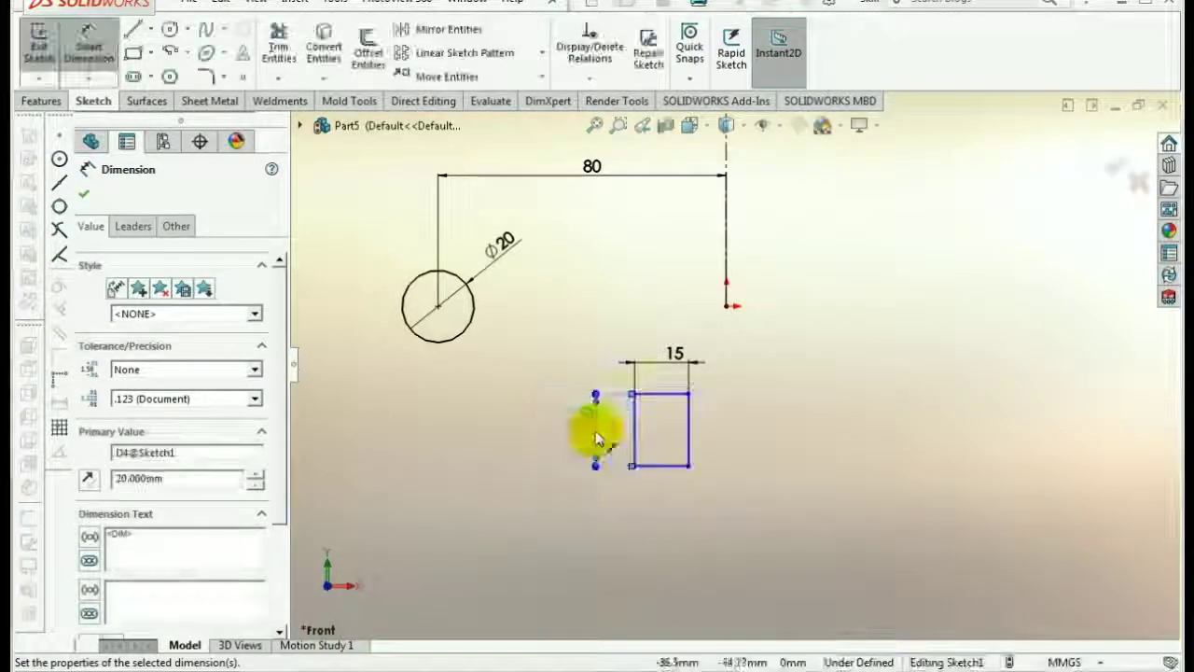
click(922, 397)
click(586, 416)
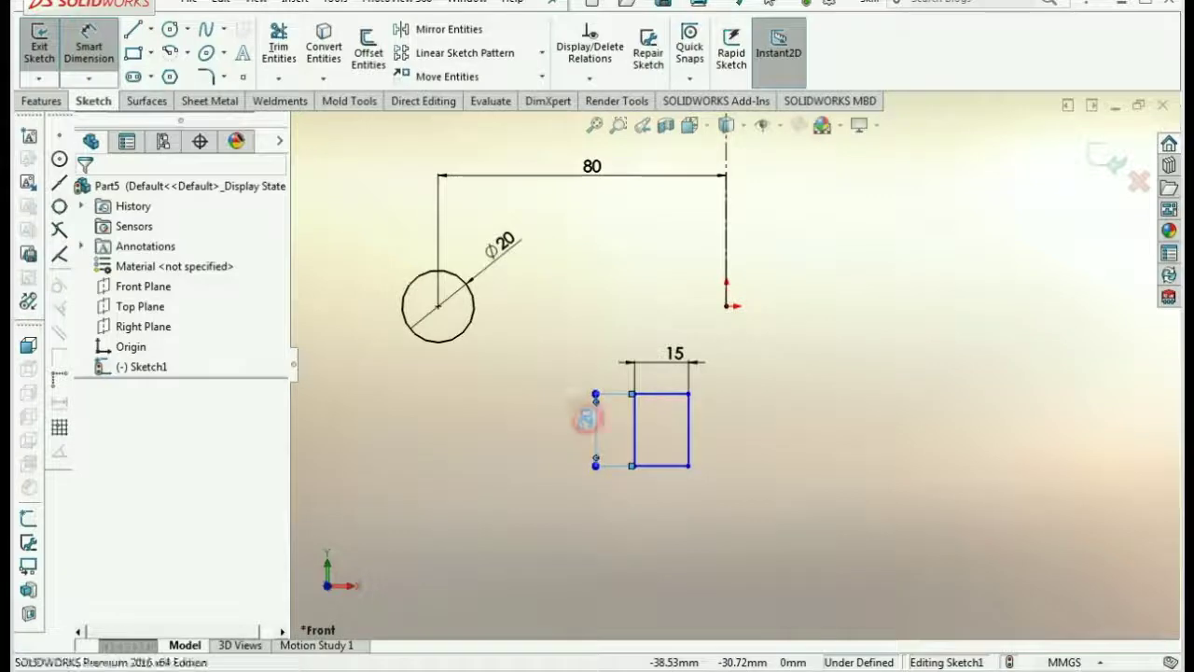
click(812, 417)
right_click(805, 367)
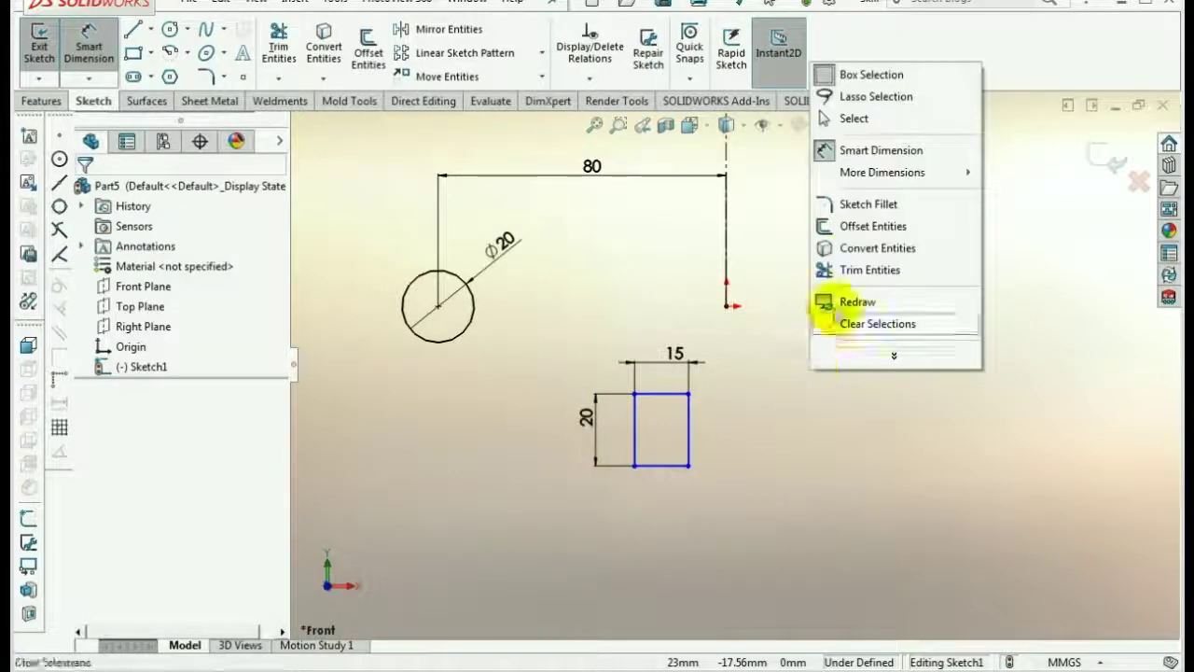
click(851, 118)
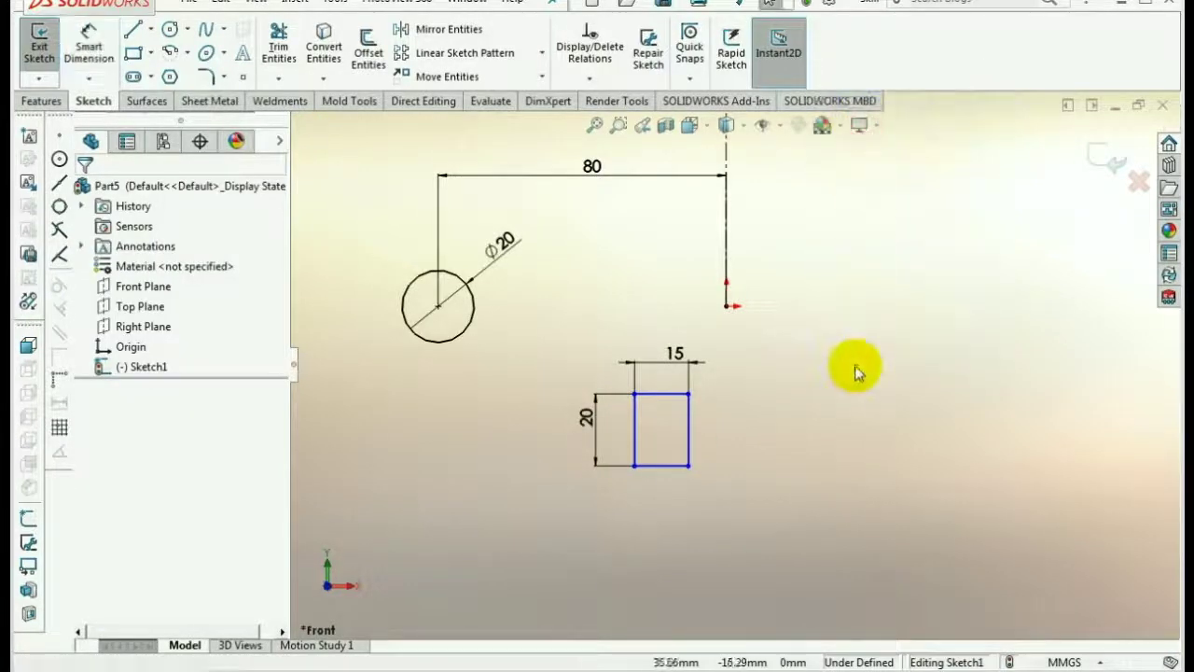
- Make the rectangle's top-right corner vertical with the centerline's lower endpoint
click(688, 396)
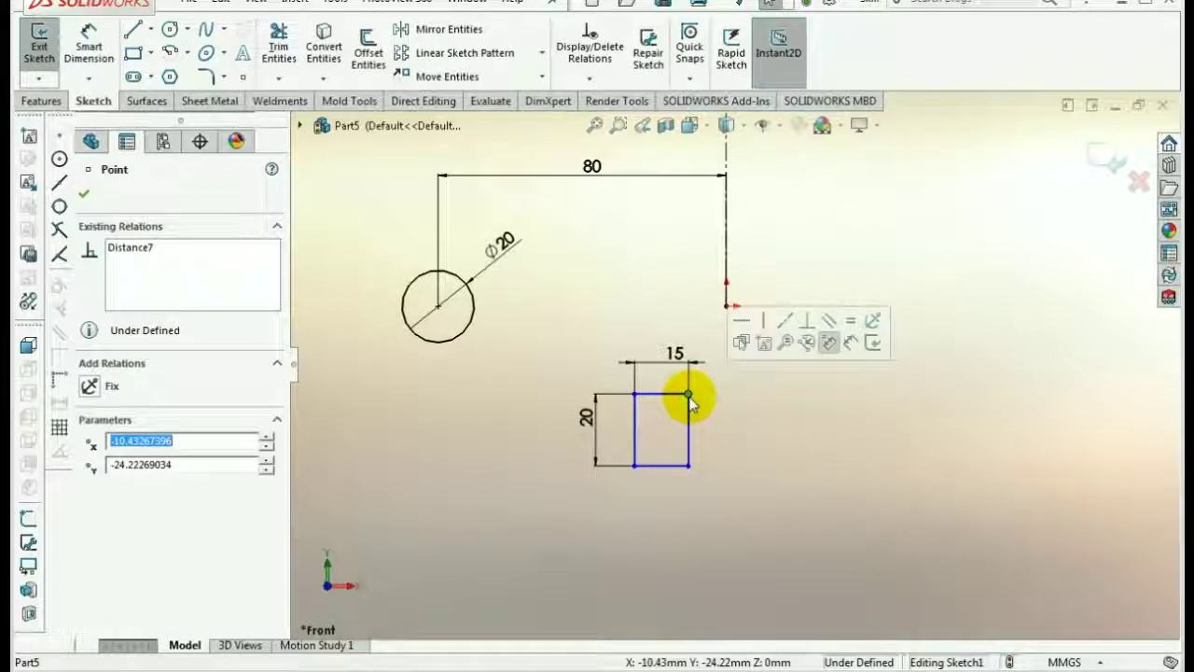
ctrl+click(726, 308)
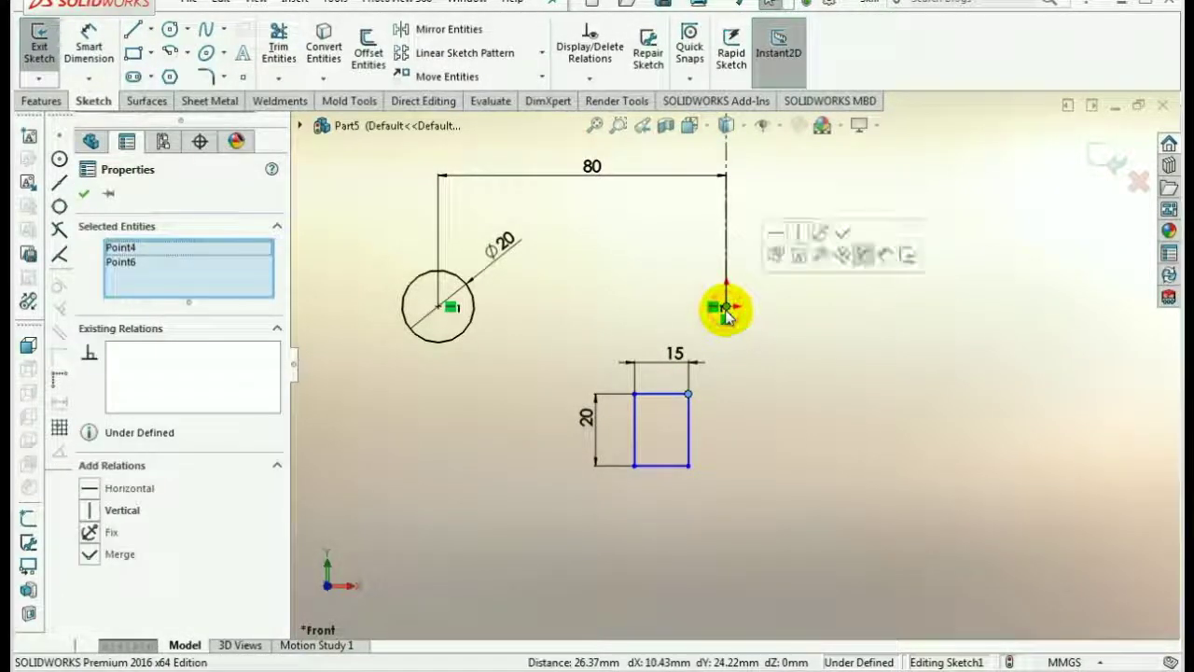
click(798, 236)
click(851, 392)
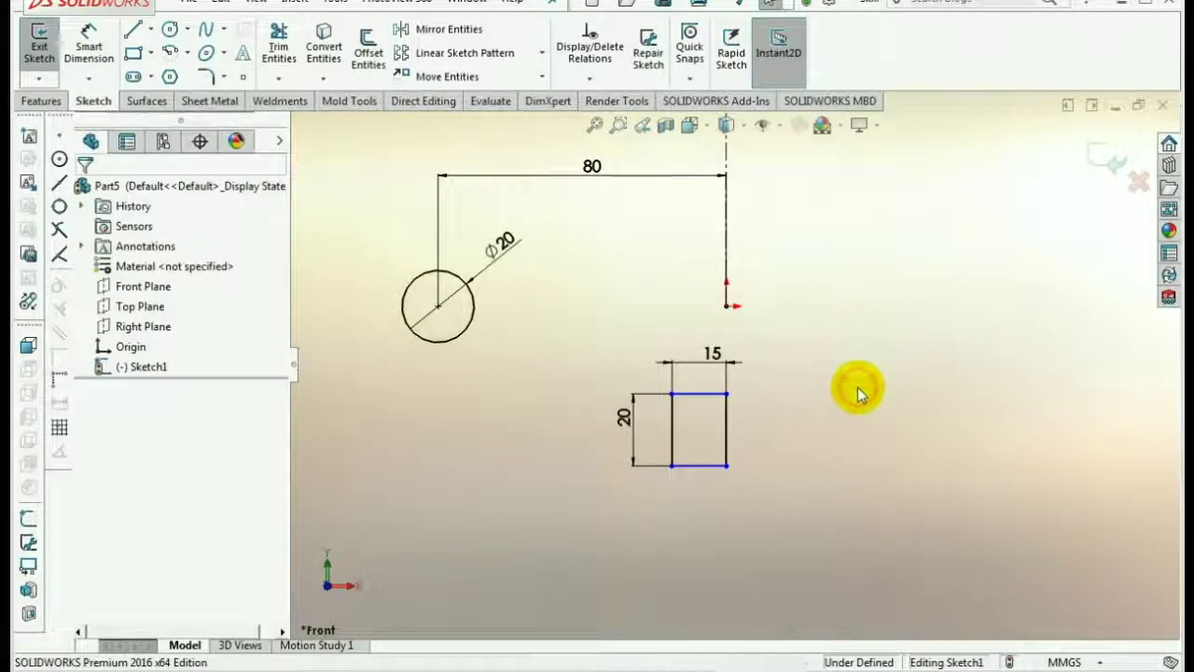
- Dimension the rectangle's top edge 25 mm below the centerline end, then exit the sketch
click(89, 47)
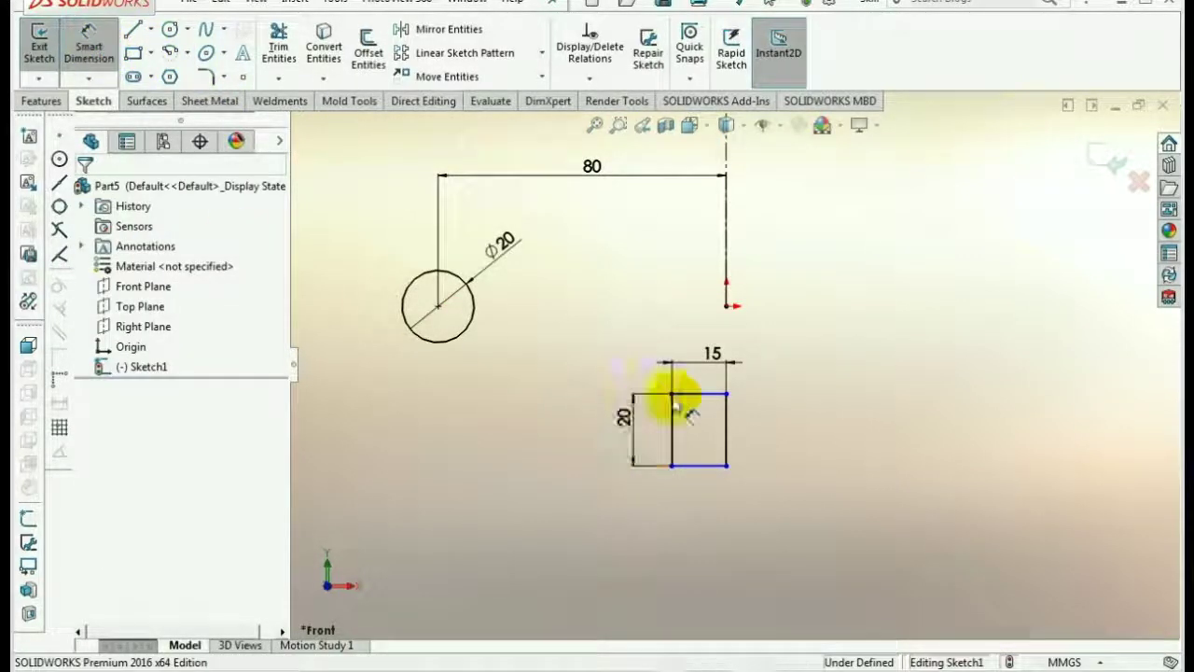
click(707, 392)
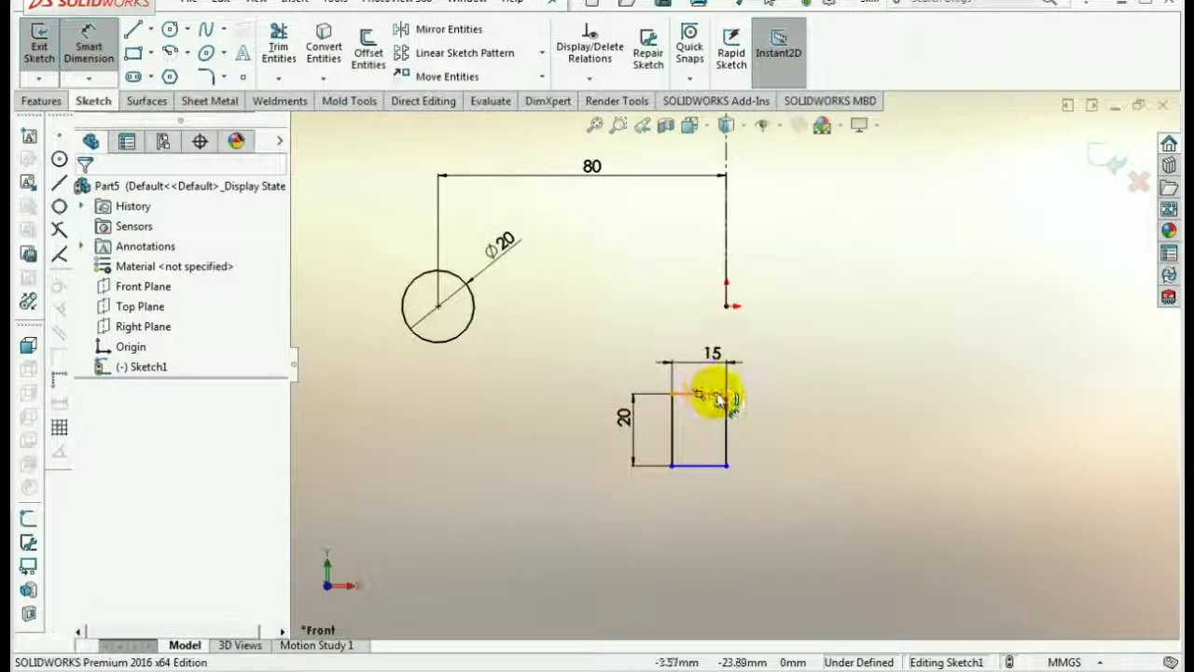
click(716, 395)
click(727, 281)
click(793, 337)
text(25)
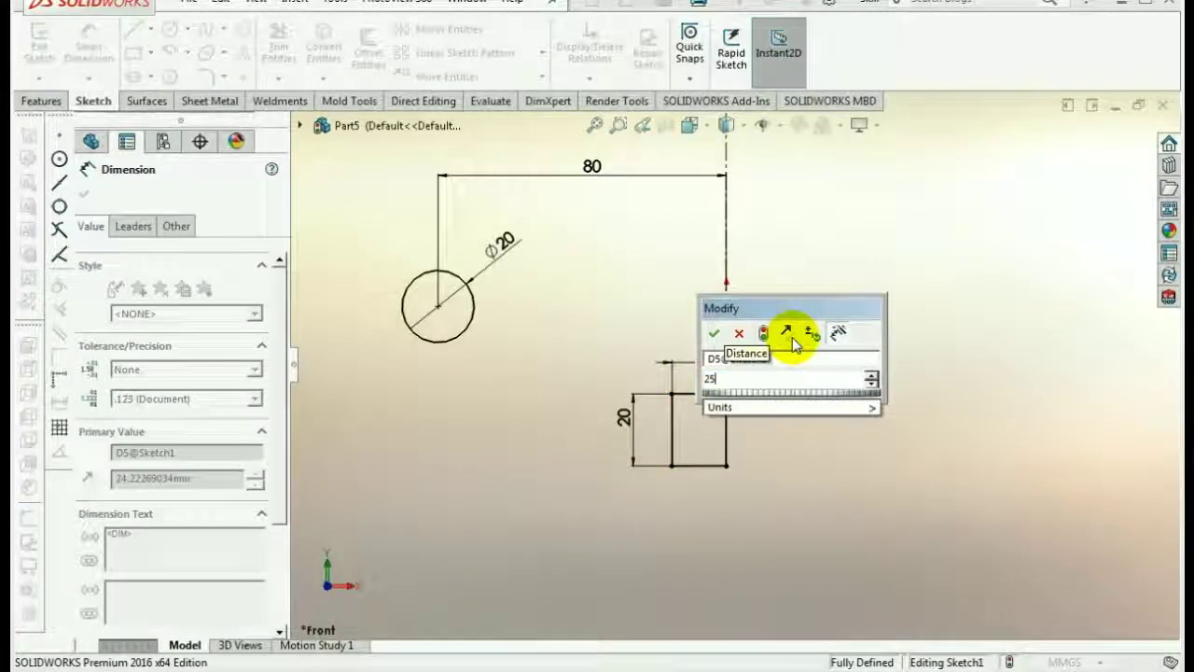
key(Return)
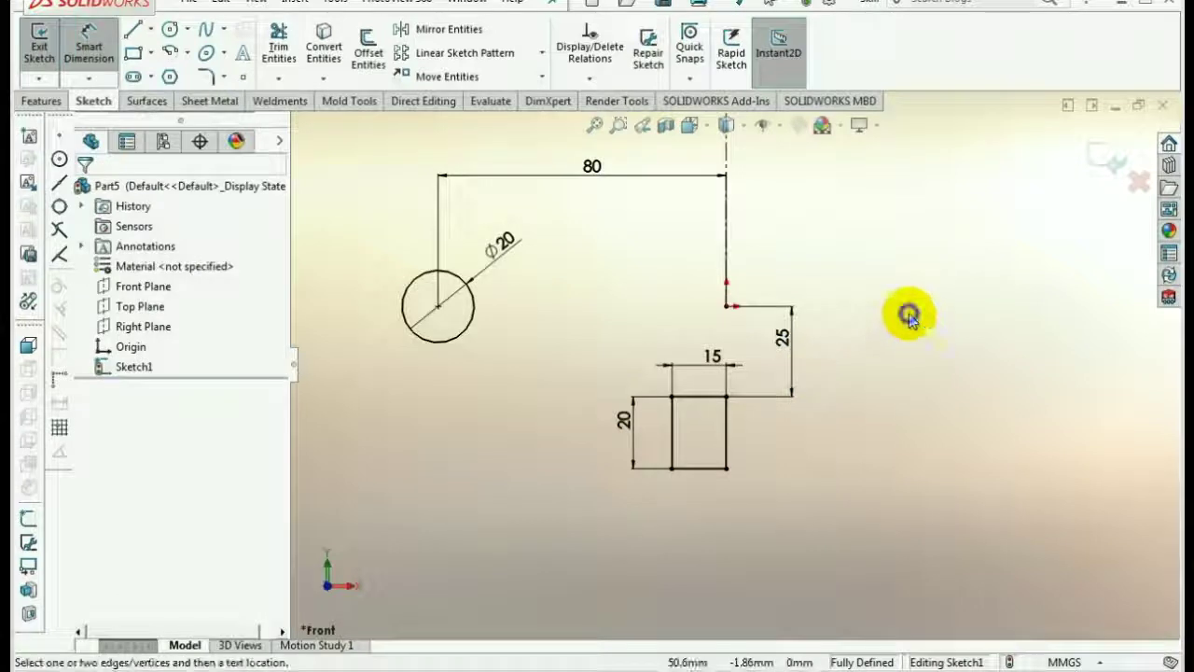
right_click(909, 316)
click(979, 371)
scroll(839, 355, up, 3)
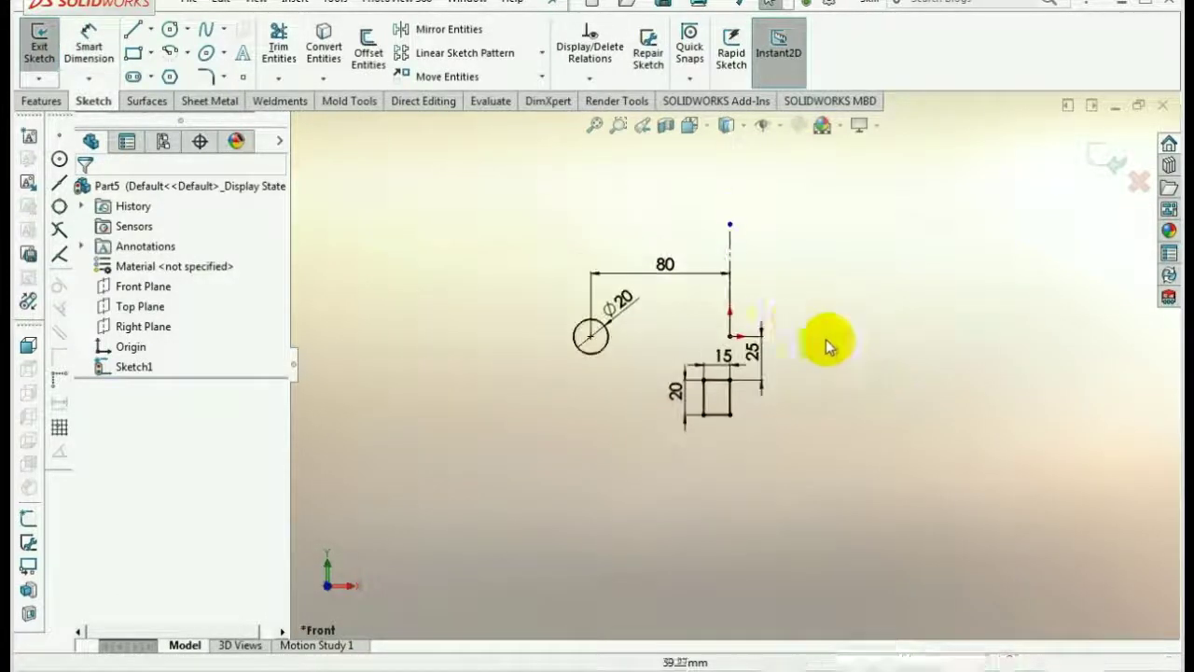
scroll(763, 311, down, 2)
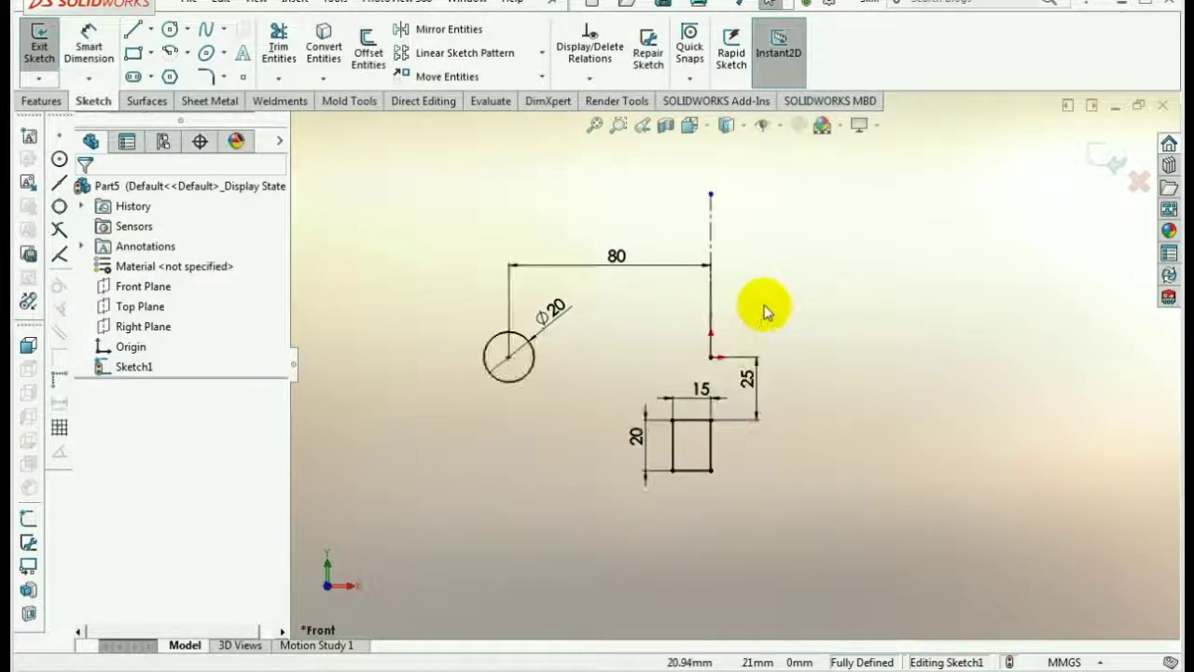
click(1101, 164)
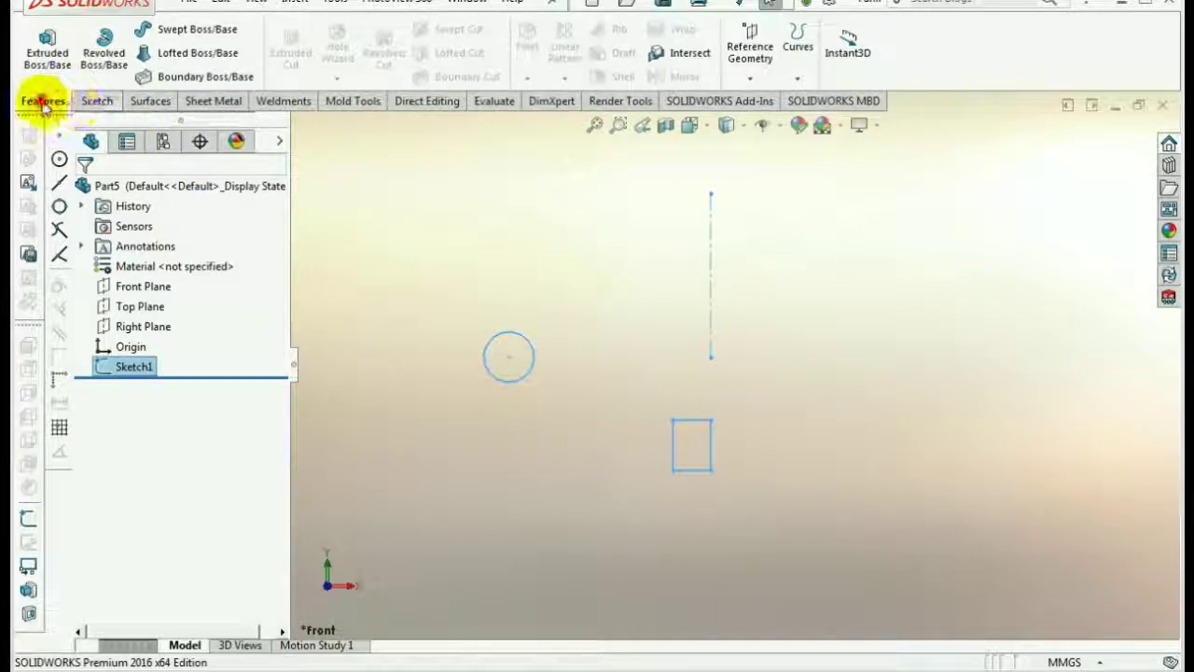
- Revolve the sketch about the centerline through a full 360 degrees
click(103, 57)
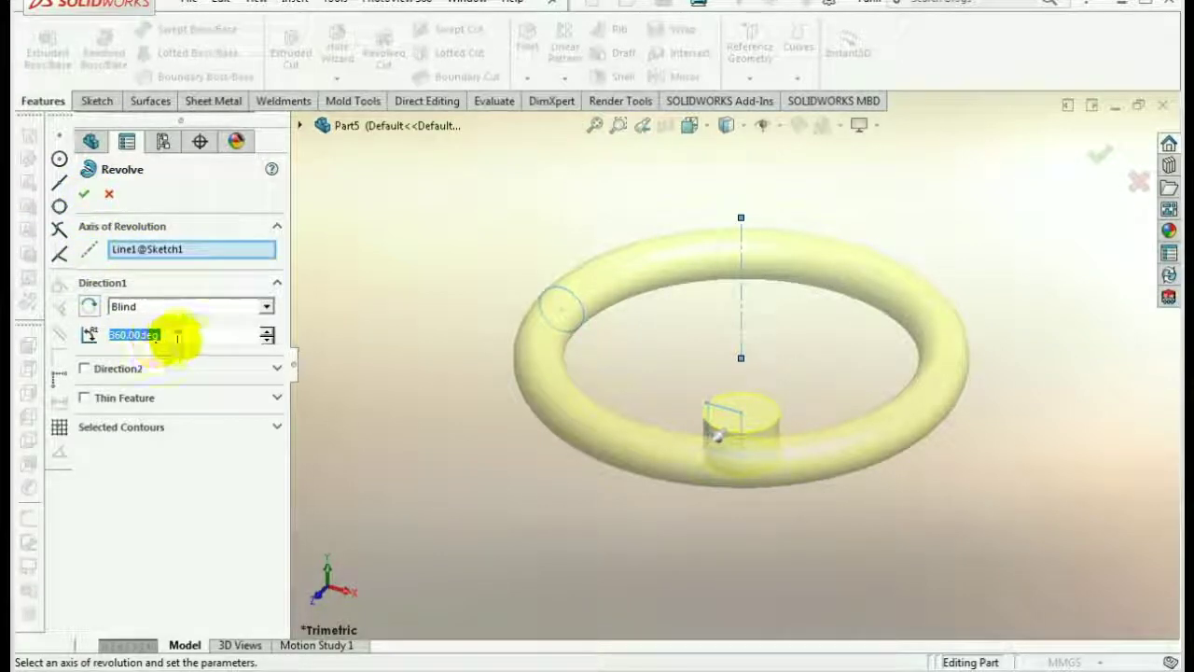
drag(176, 336, 103, 339)
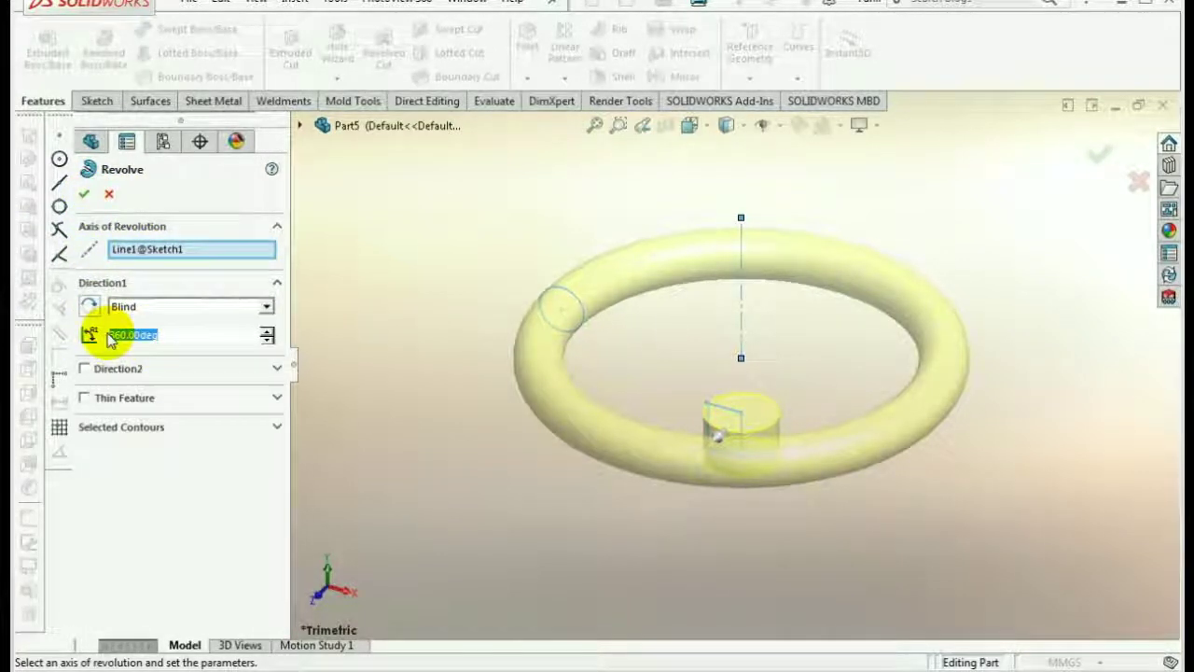
text(90)
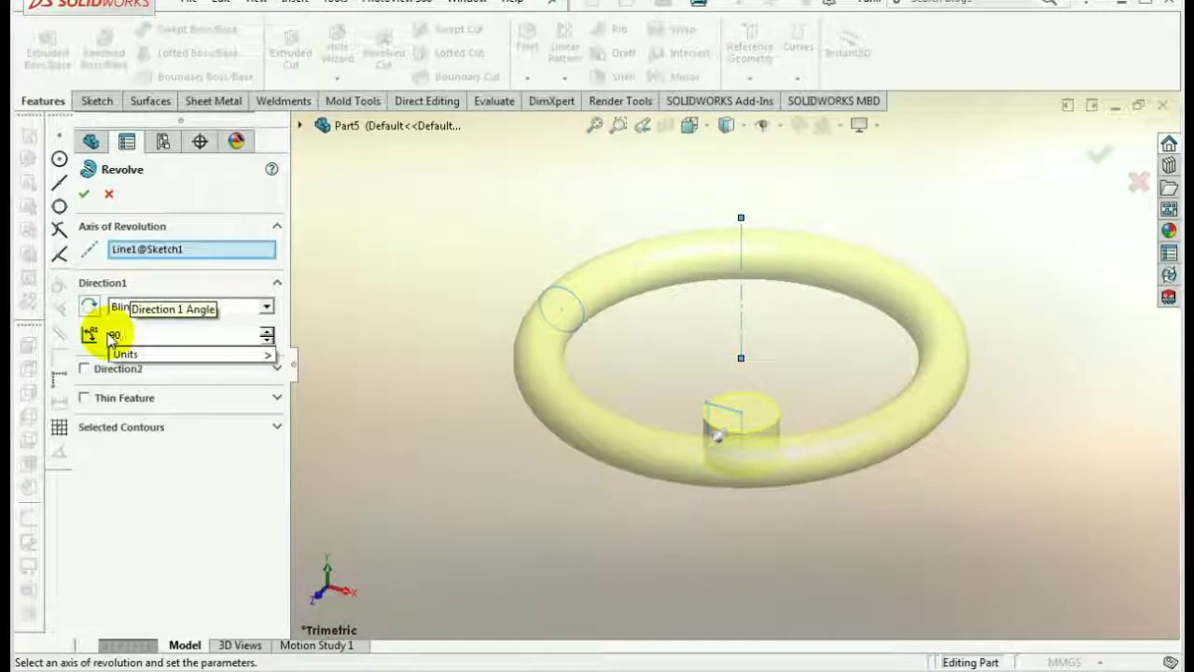
mouse_move(187, 354)
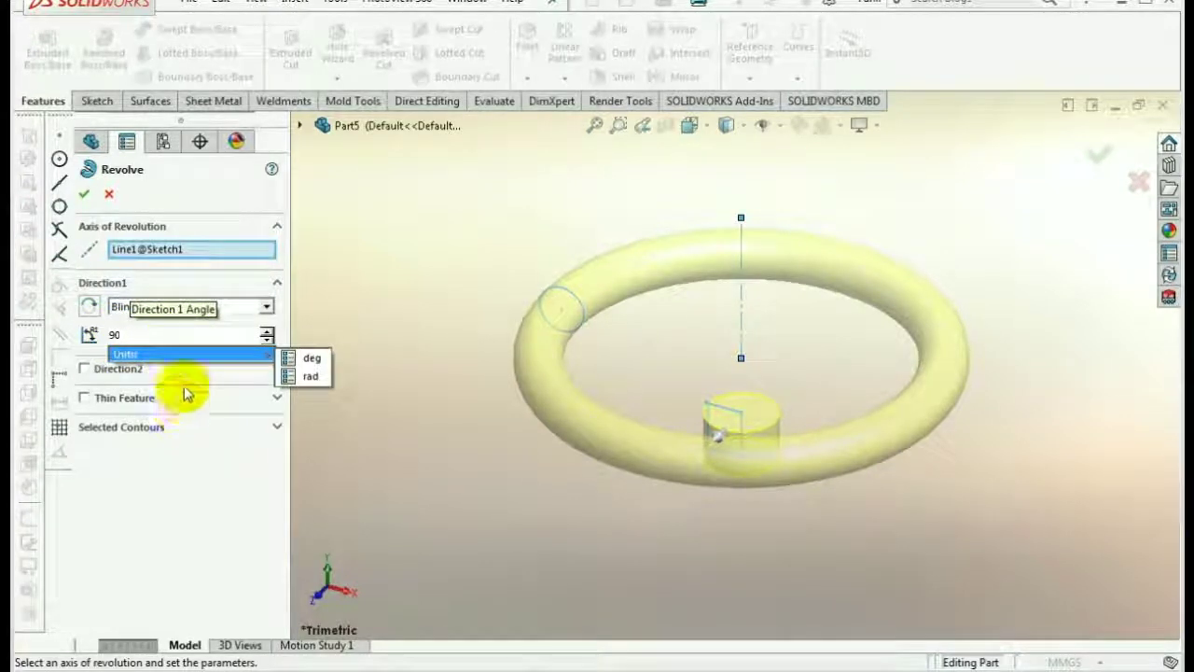
click(240, 314)
click(240, 314)
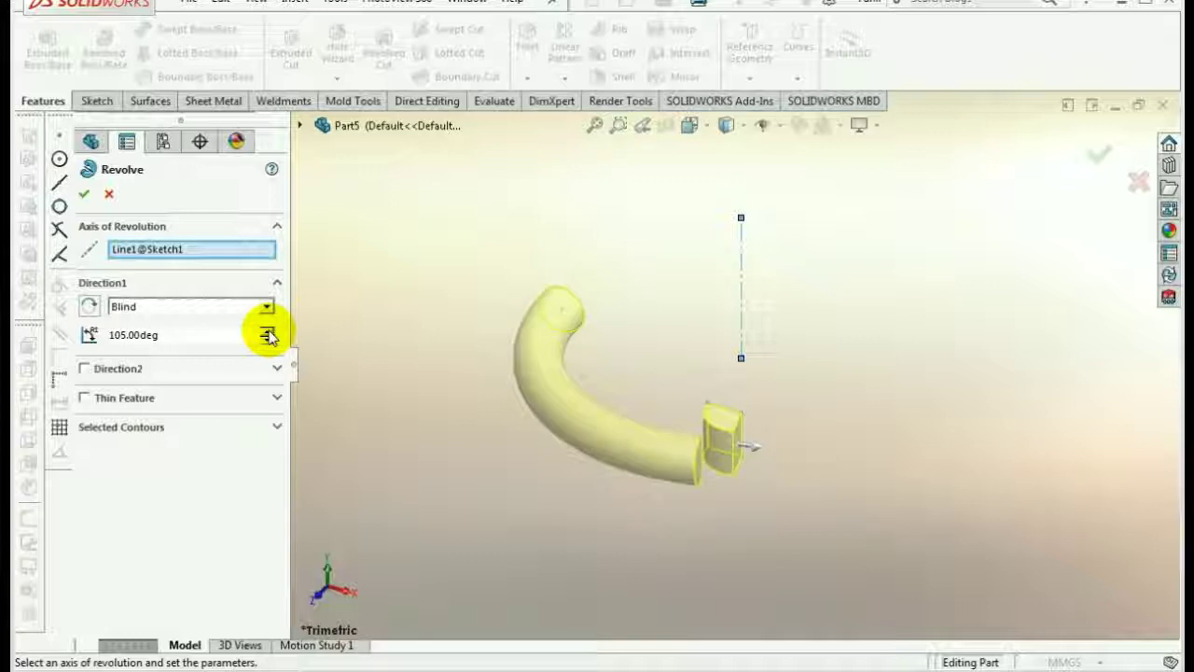
click(267, 332)
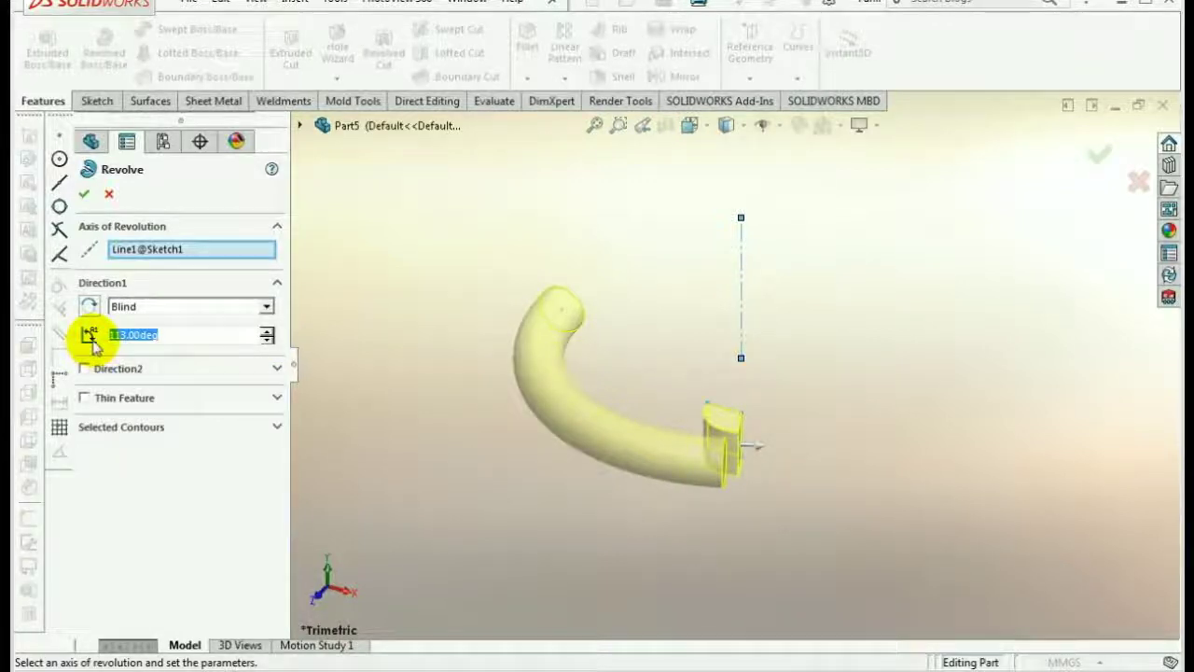
text(360)
key(Return)
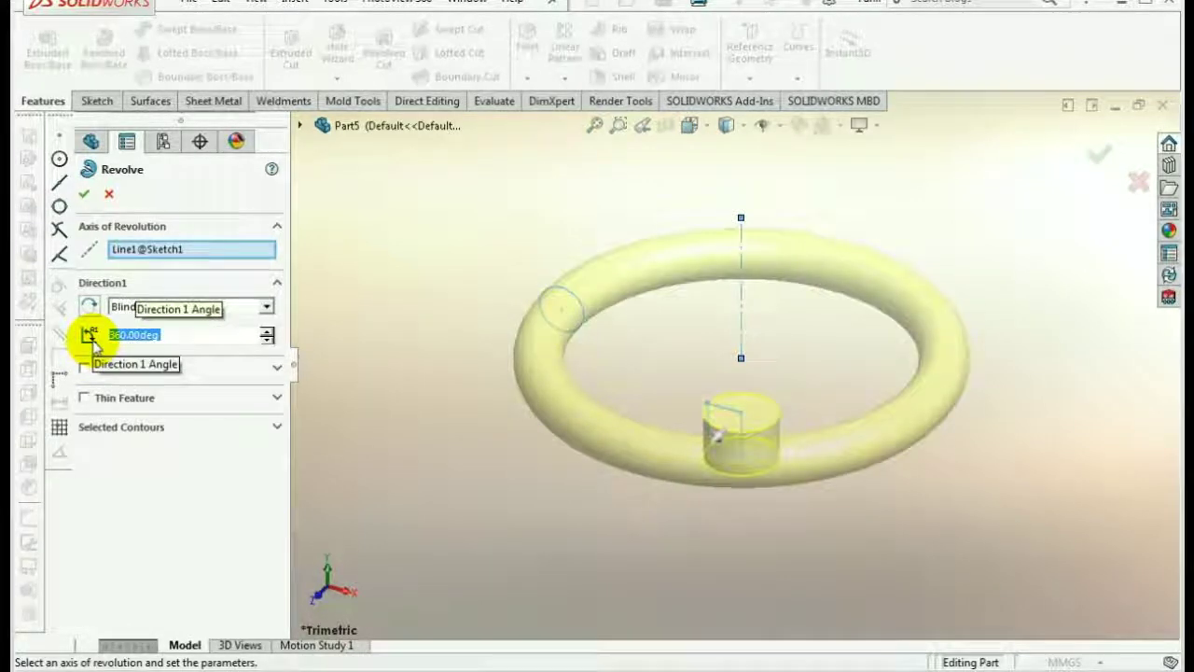
click(83, 196)
mouse_move(468, 250)
middle_down()
mouse_move(503, 439)
mouse_move(701, 177)
middle_up()
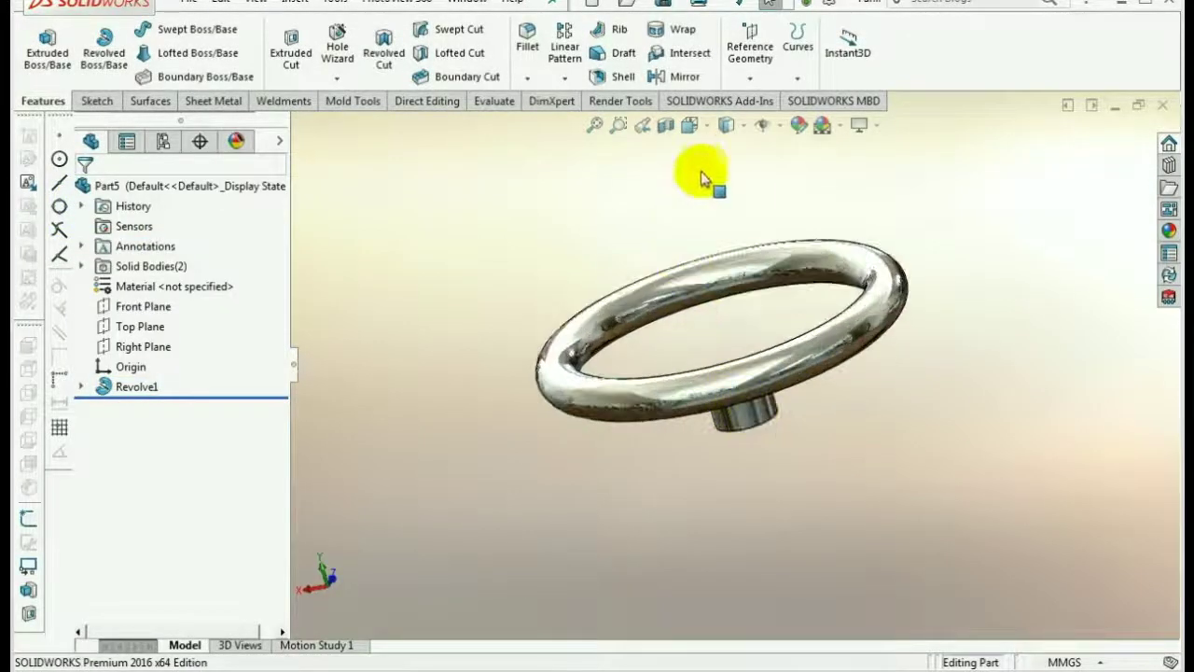
- Turn to the Front view and start a new sketch on the Front Plane
click(692, 125)
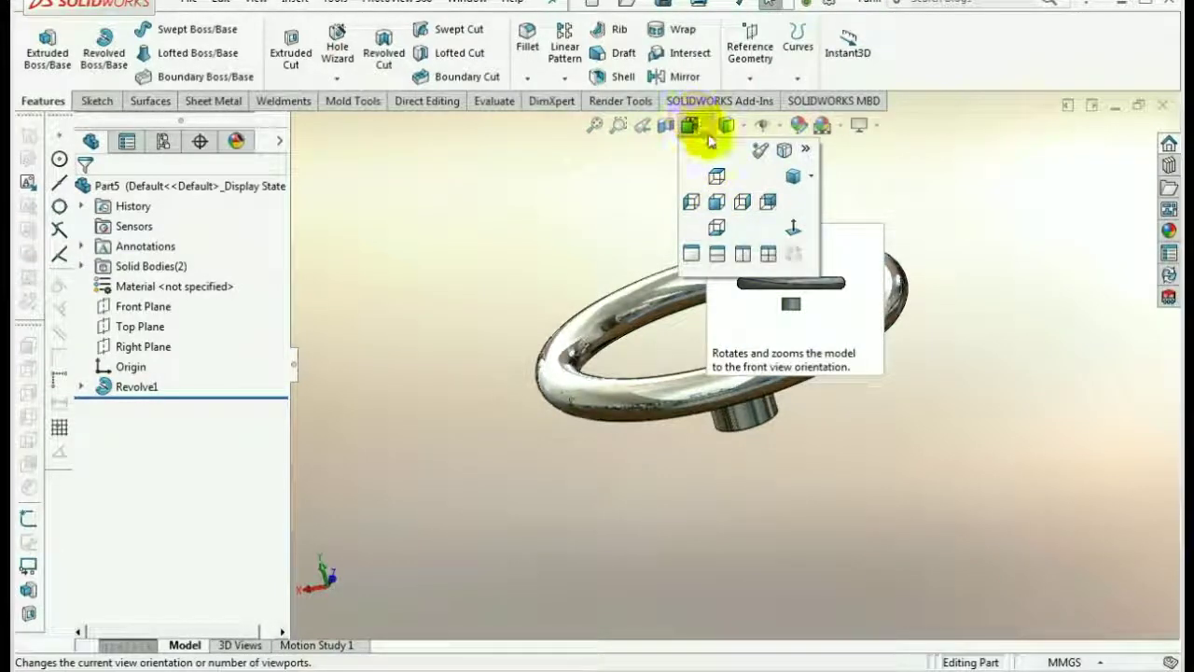
click(717, 202)
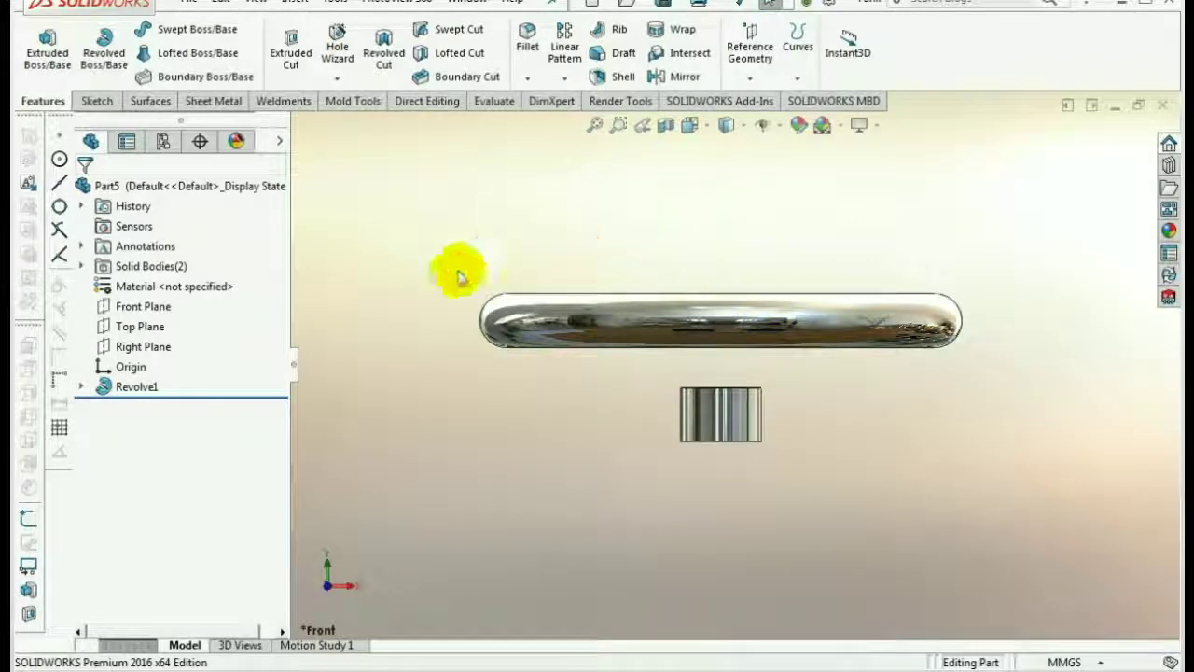
click(143, 308)
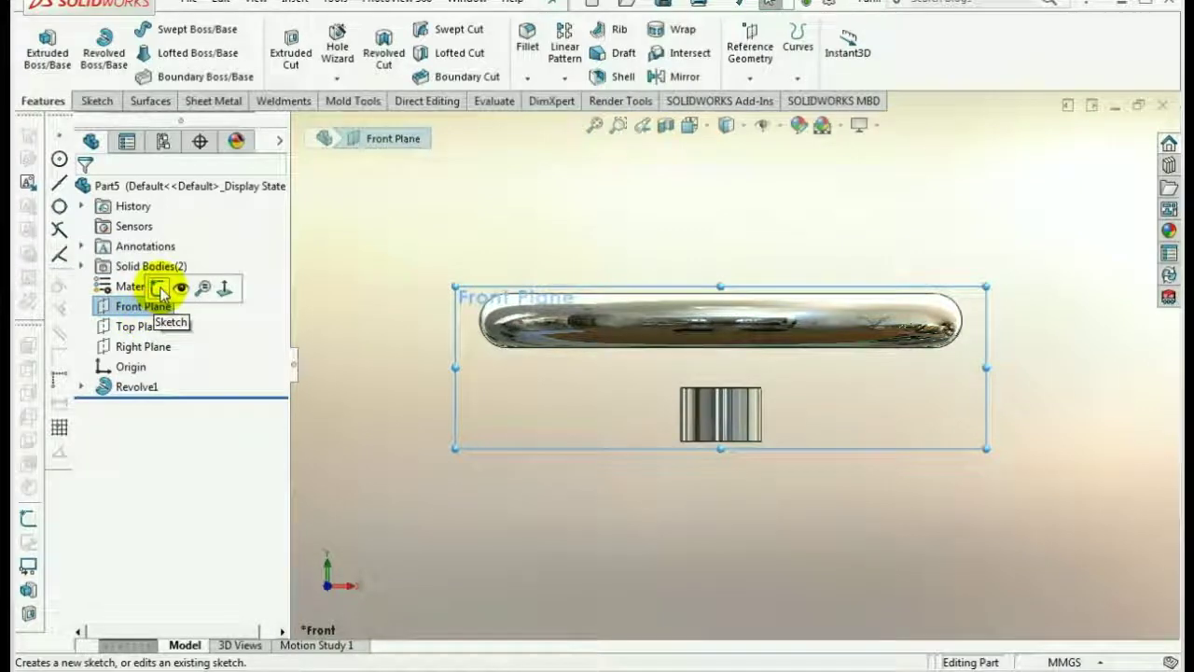
click(161, 288)
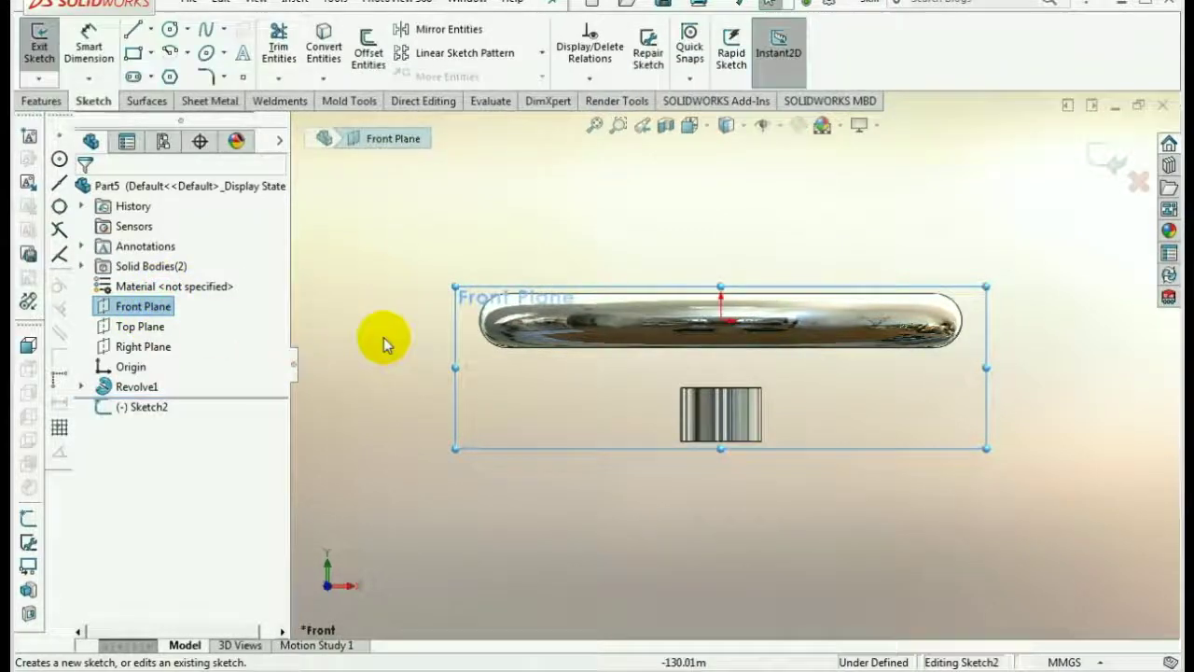
- Set the display style to Hidden Lines Visible
click(734, 133)
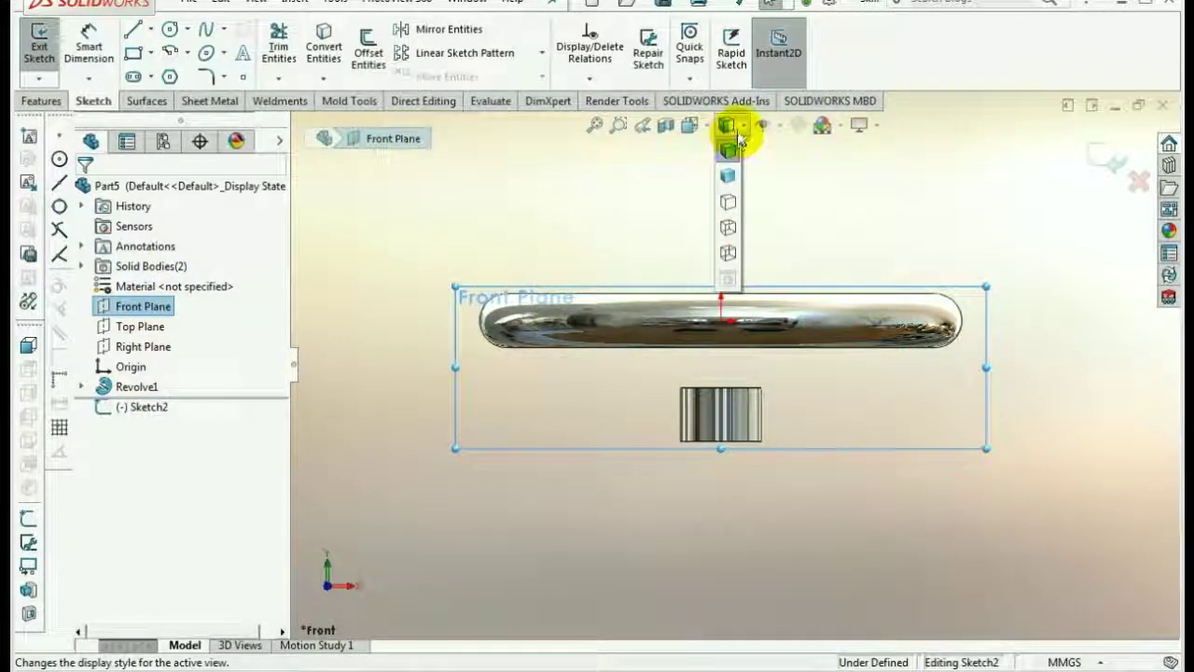
click(728, 231)
scroll(872, 378, down, 2)
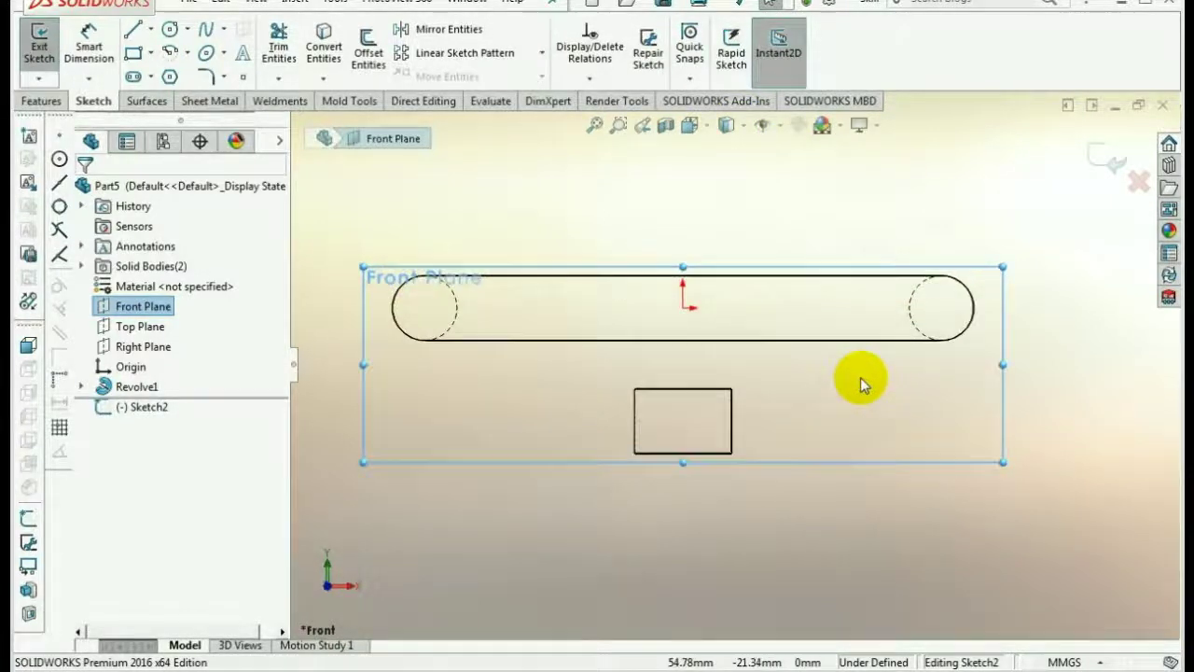
scroll(860, 377, up, 3)
scroll(857, 373, down, 1)
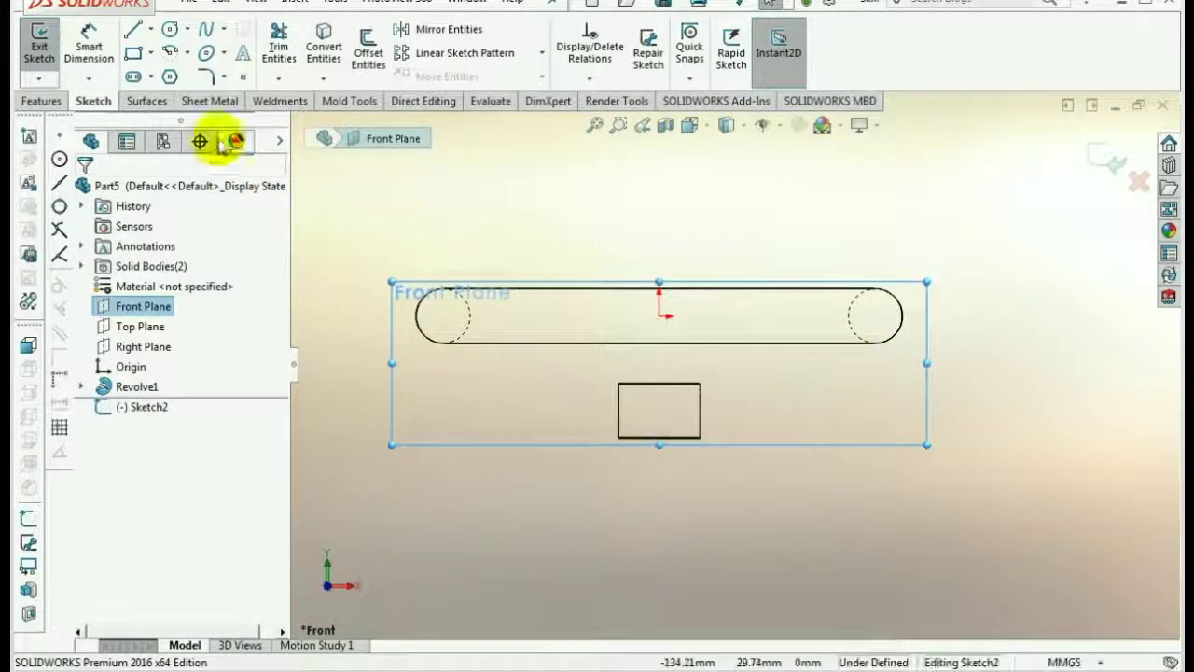
- Draw a horizontal-vertical-horizontal line path from the ring section's centre to the hub centre
click(133, 32)
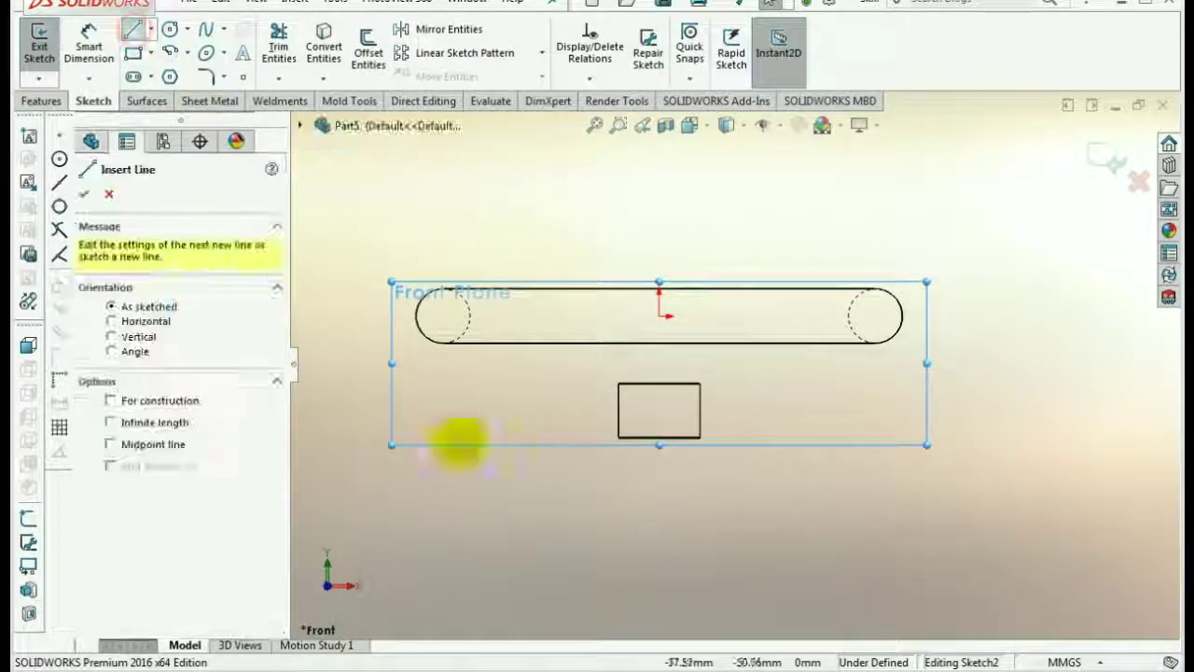
click(443, 317)
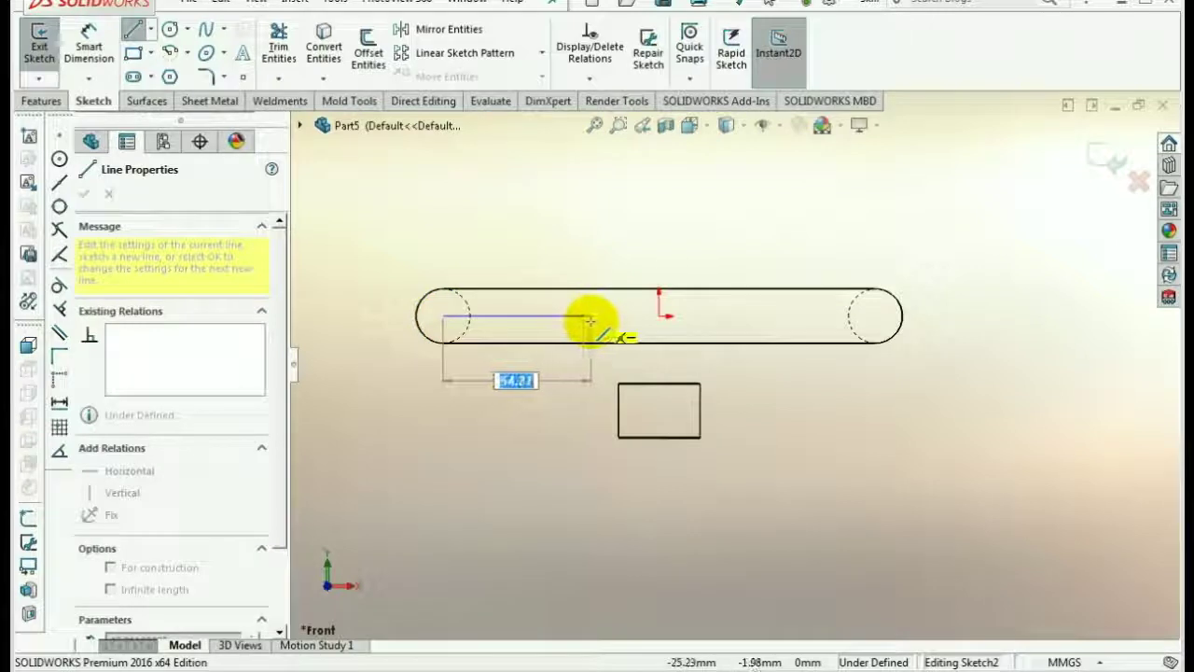
click(539, 316)
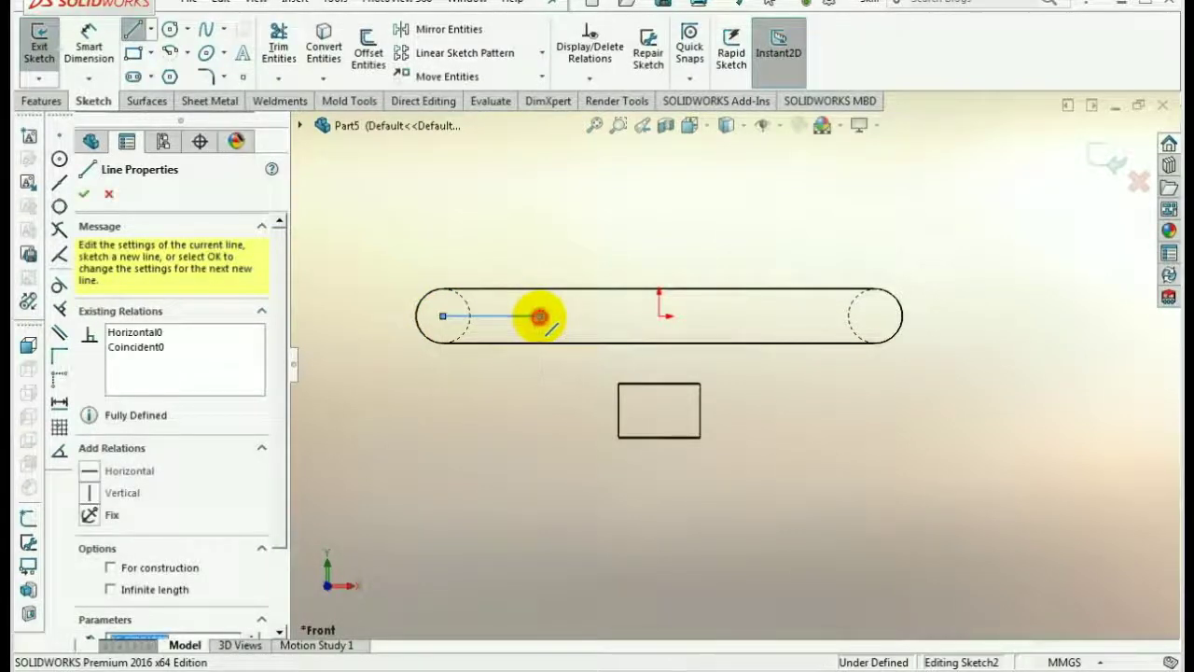
click(540, 409)
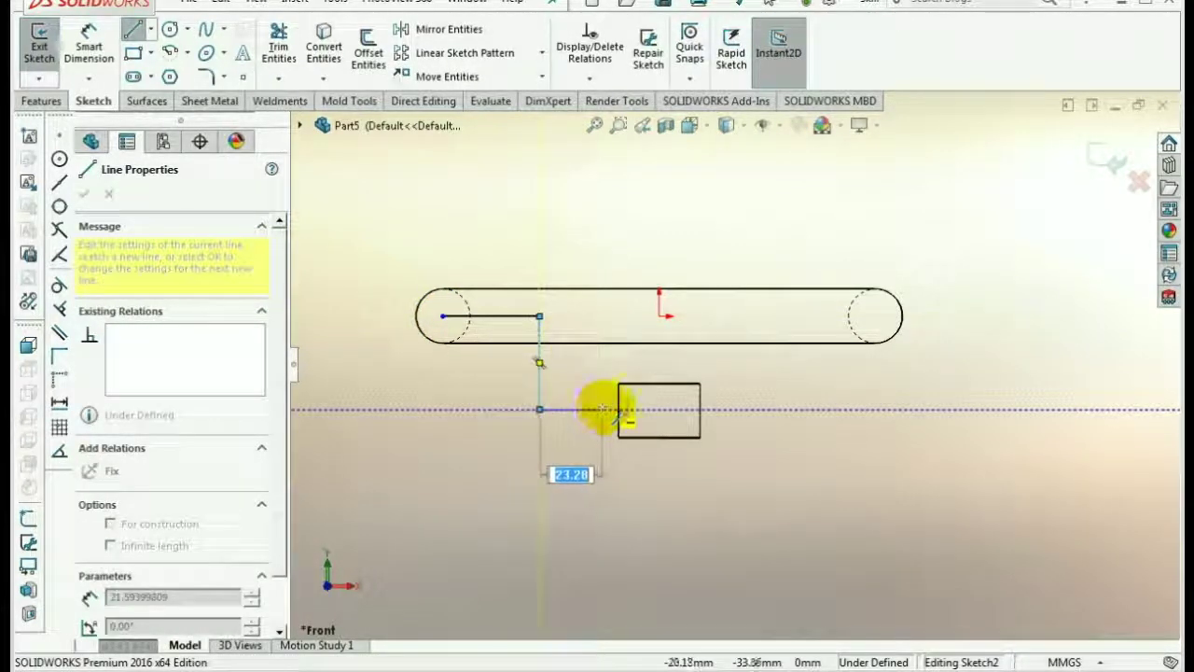
click(658, 410)
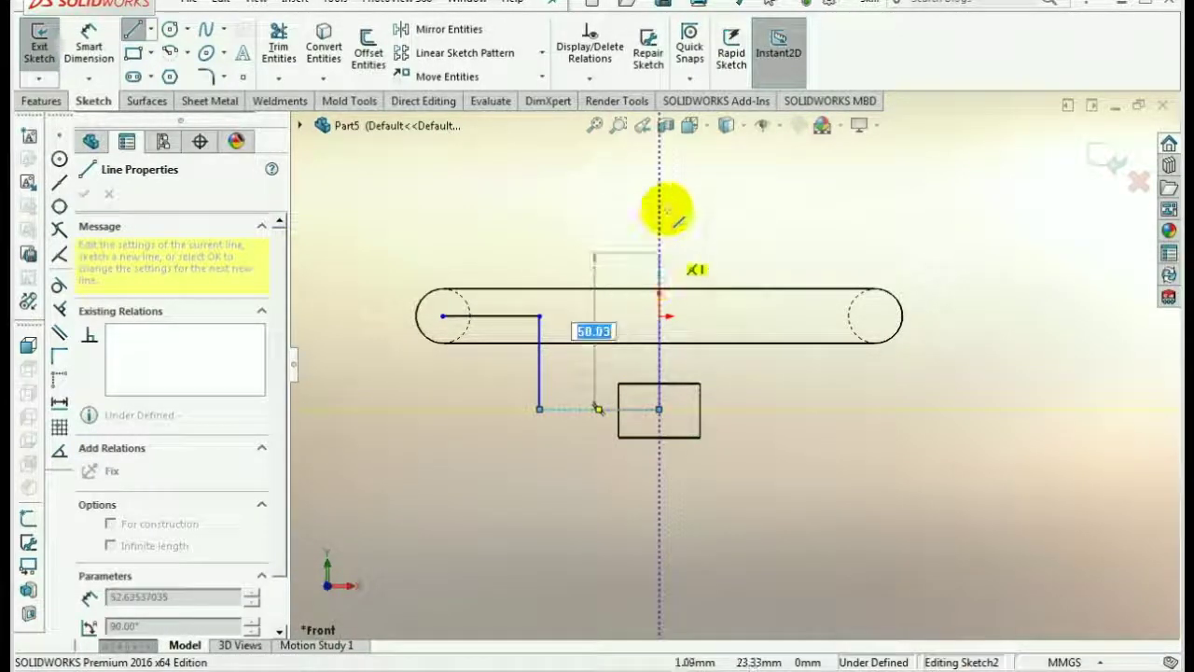
right_click(781, 239)
click(814, 253)
scroll(595, 368, down, 2)
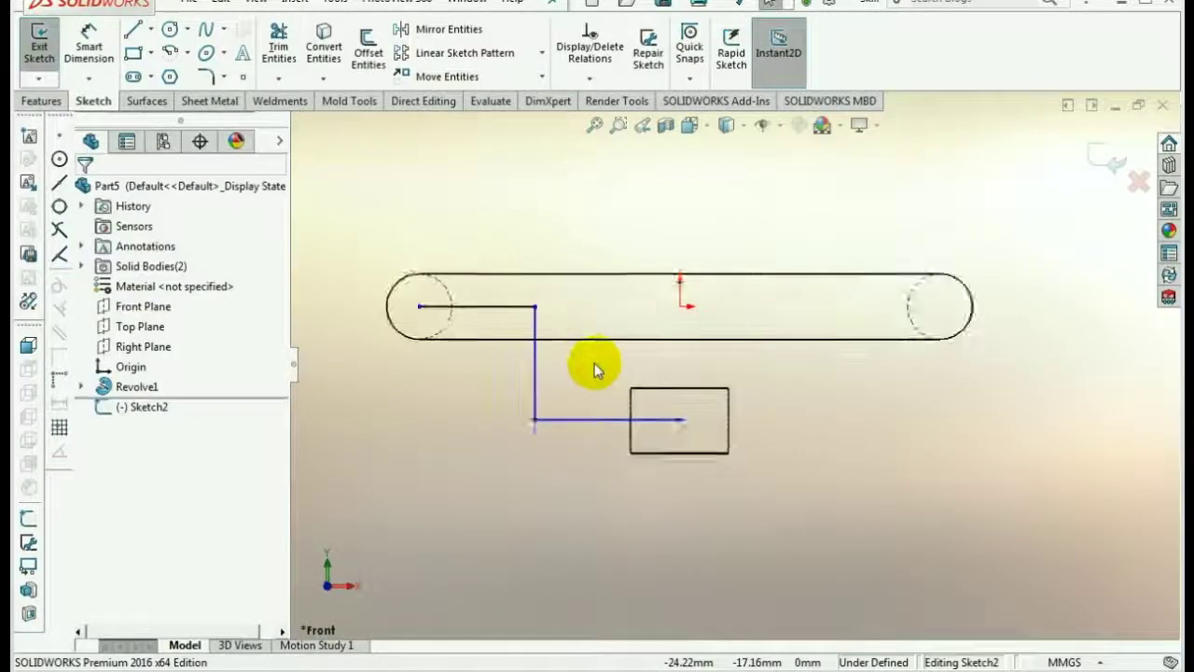
scroll(598, 364, up, 1)
- Dimension the upper horizontal spoke-path segment to 35 and keep the lower one at 44.460
click(88, 46)
scroll(595, 335, down, 1)
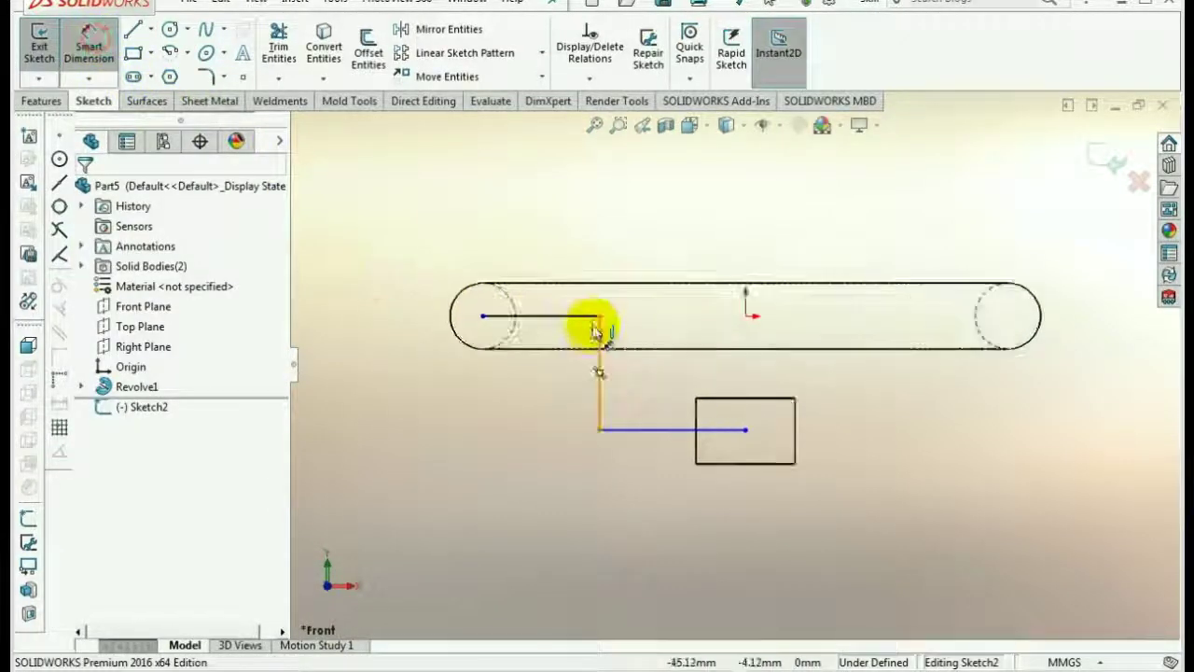
click(579, 320)
click(571, 248)
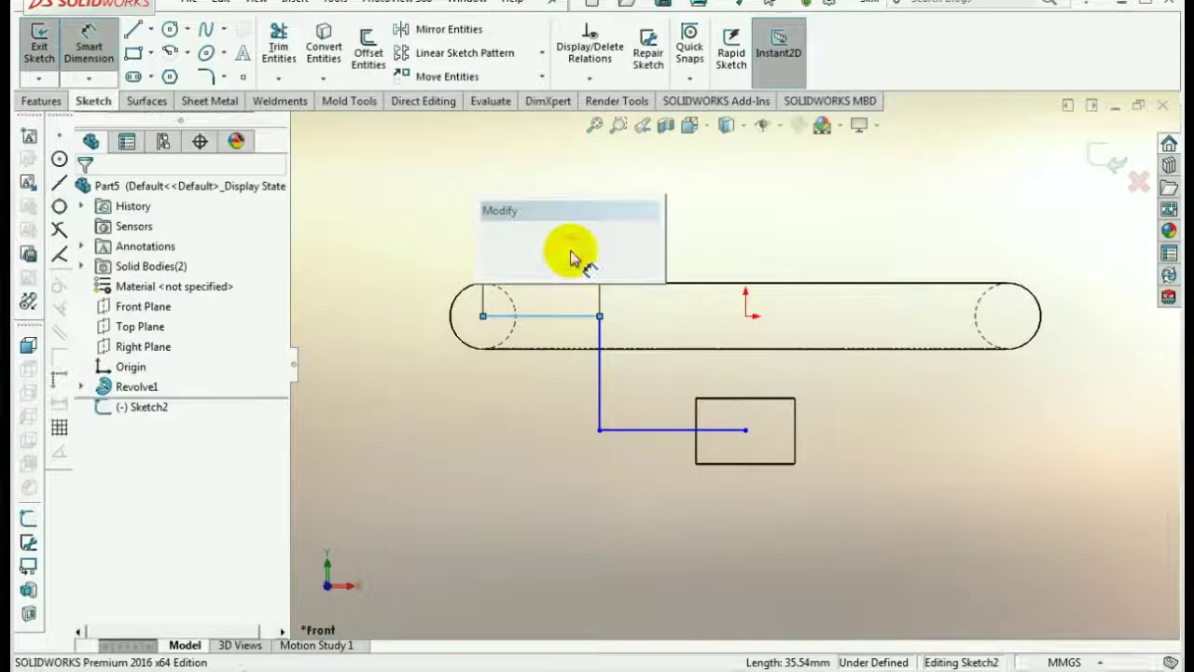
text(35)
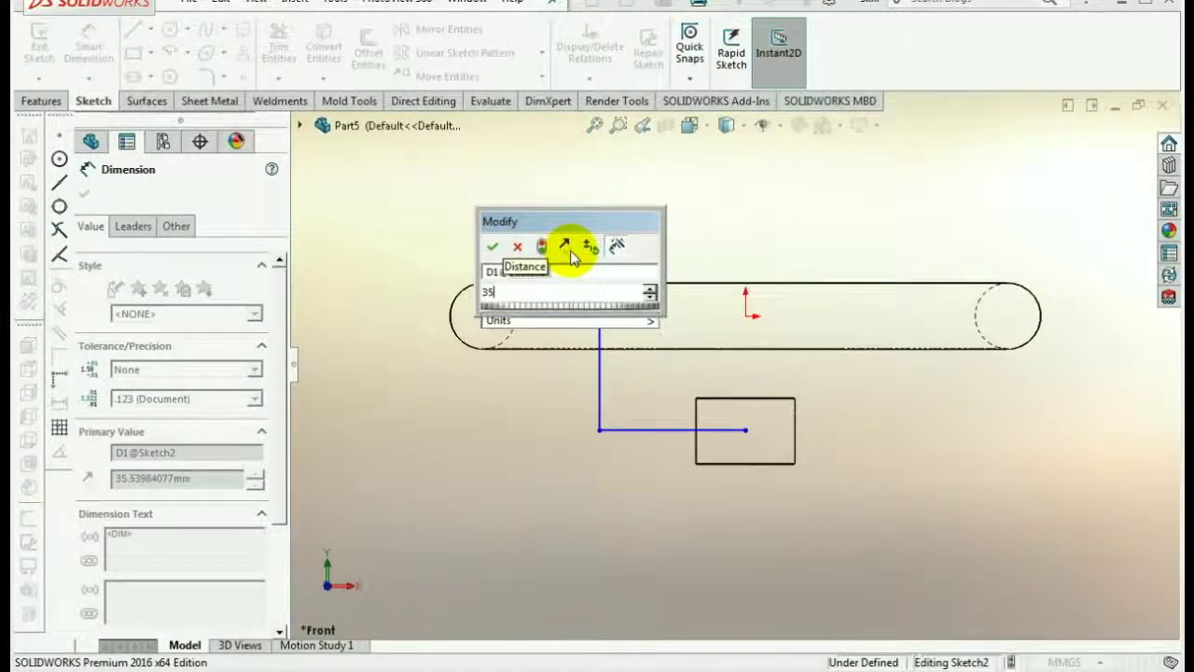
key(Return)
click(670, 228)
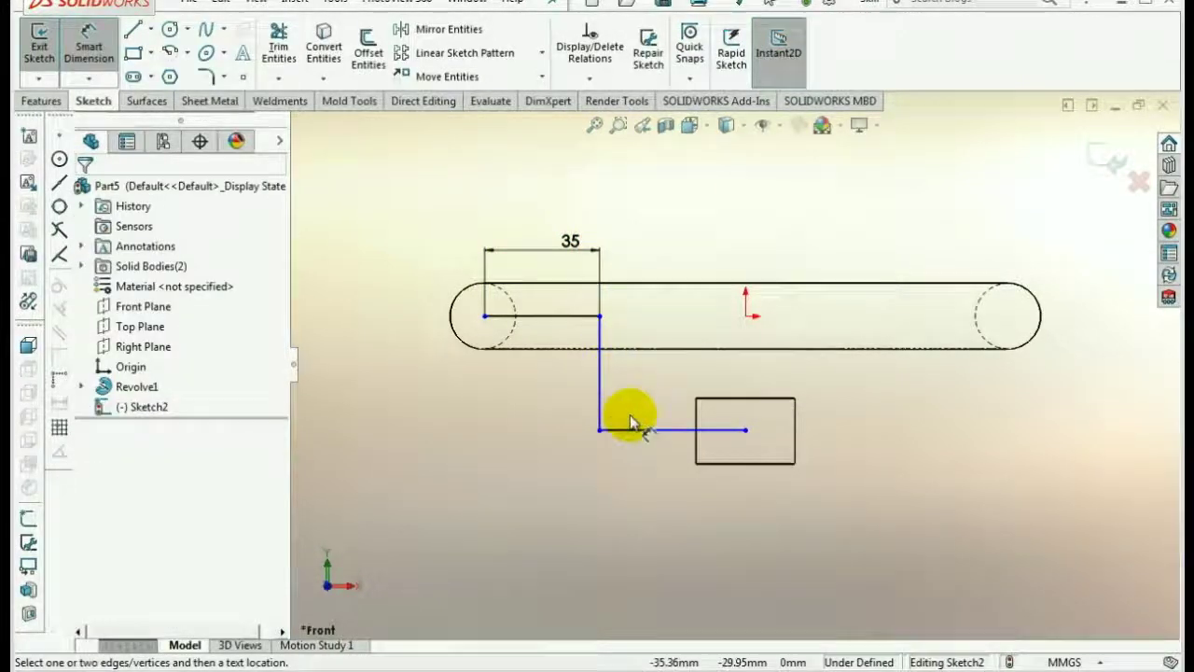
click(653, 431)
click(650, 521)
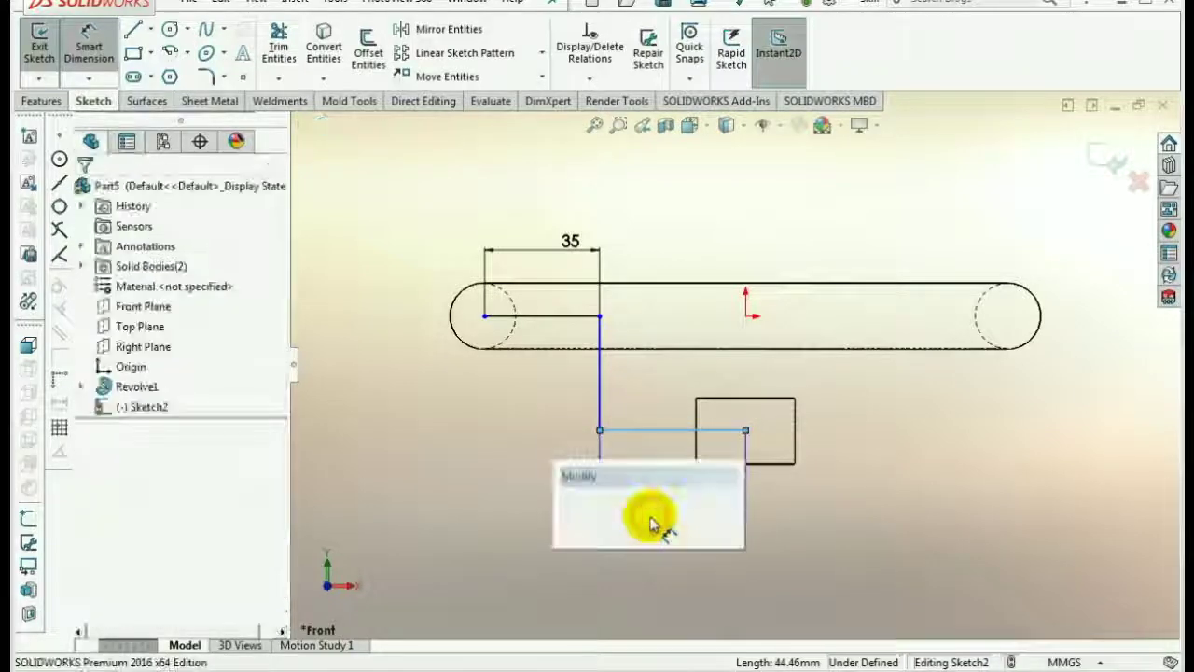
click(572, 512)
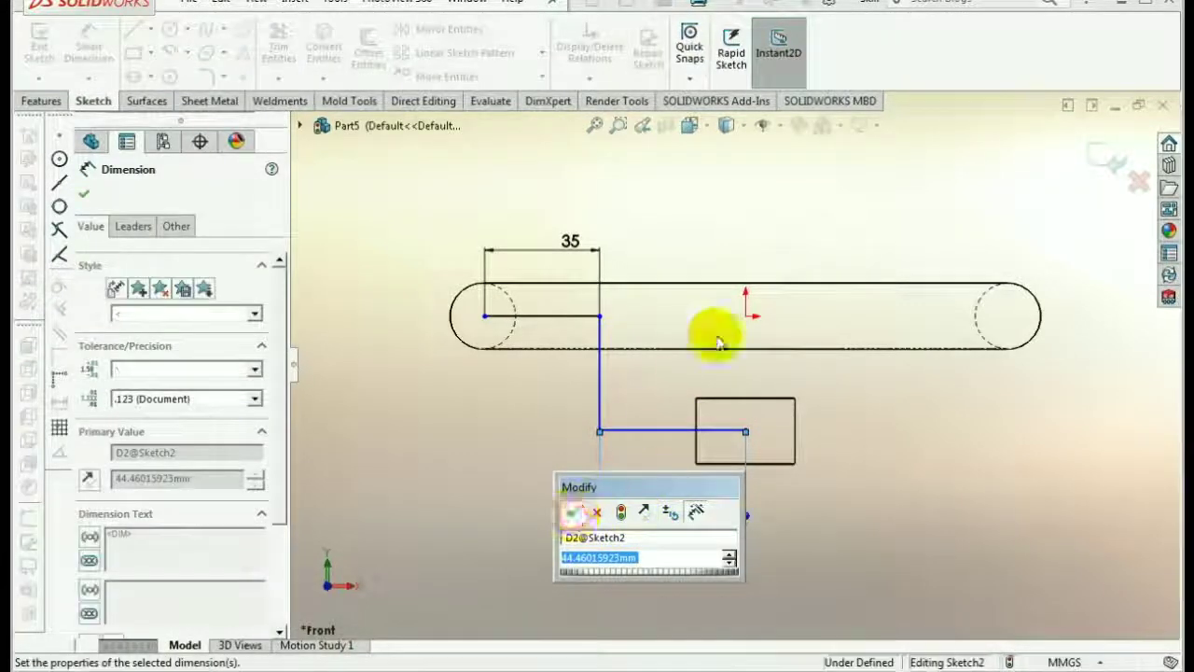
- Align the path's hub-end point vertically with the sketch origin
right_click(781, 215)
click(827, 267)
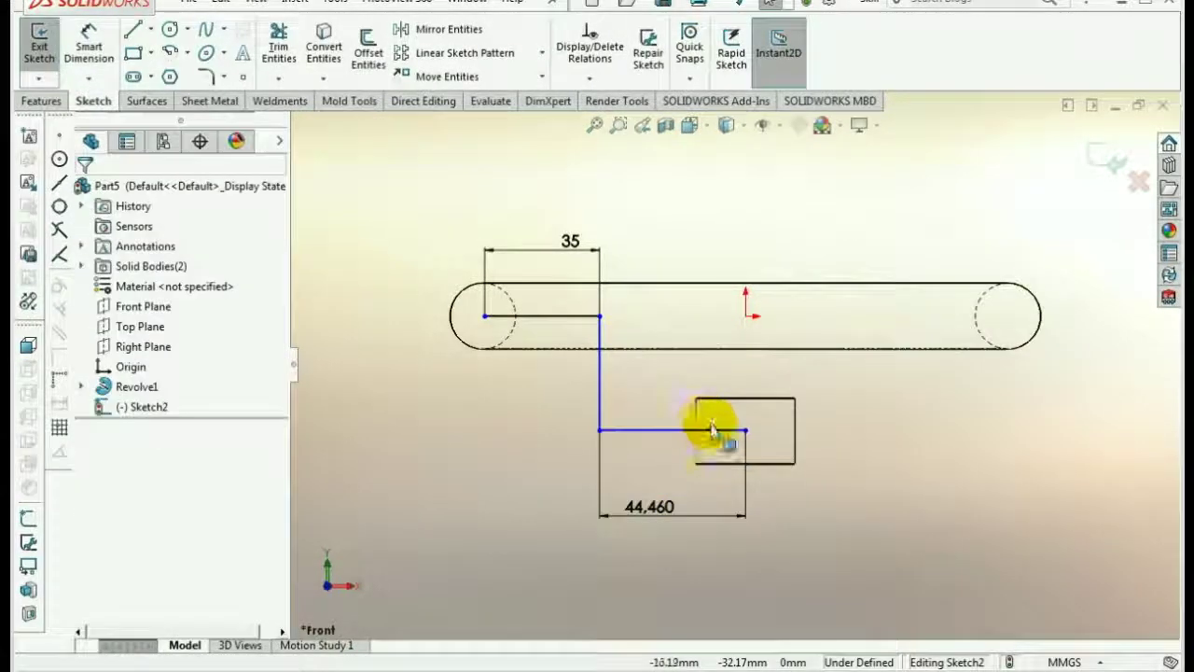
click(746, 432)
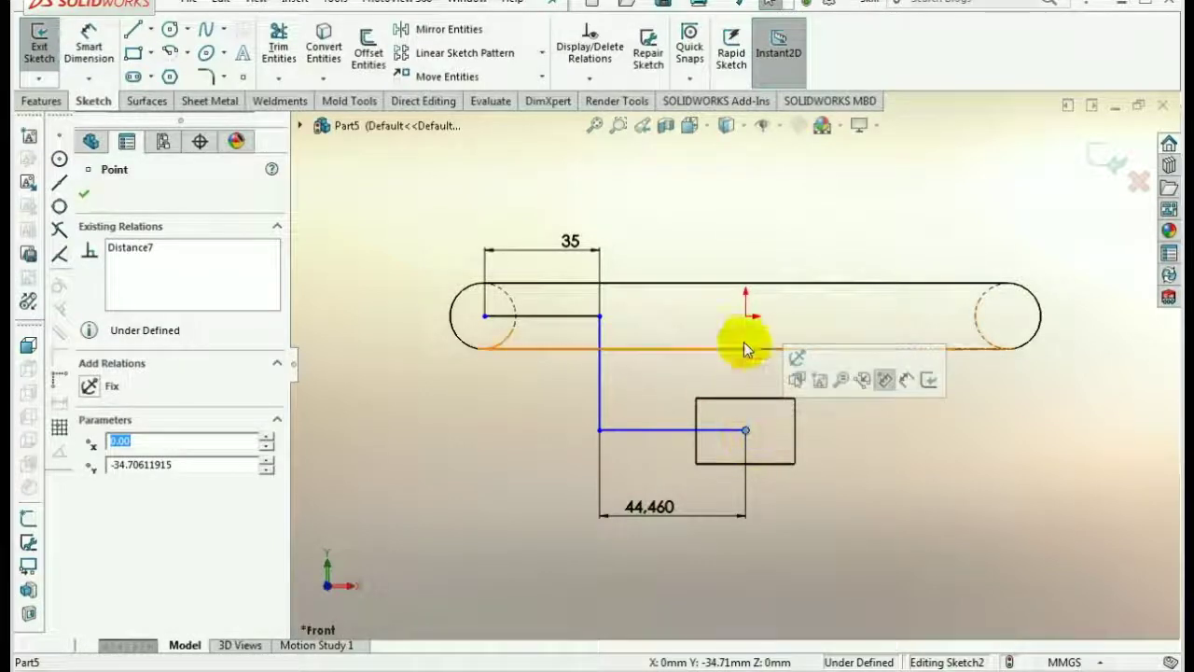
ctrl+click(748, 317)
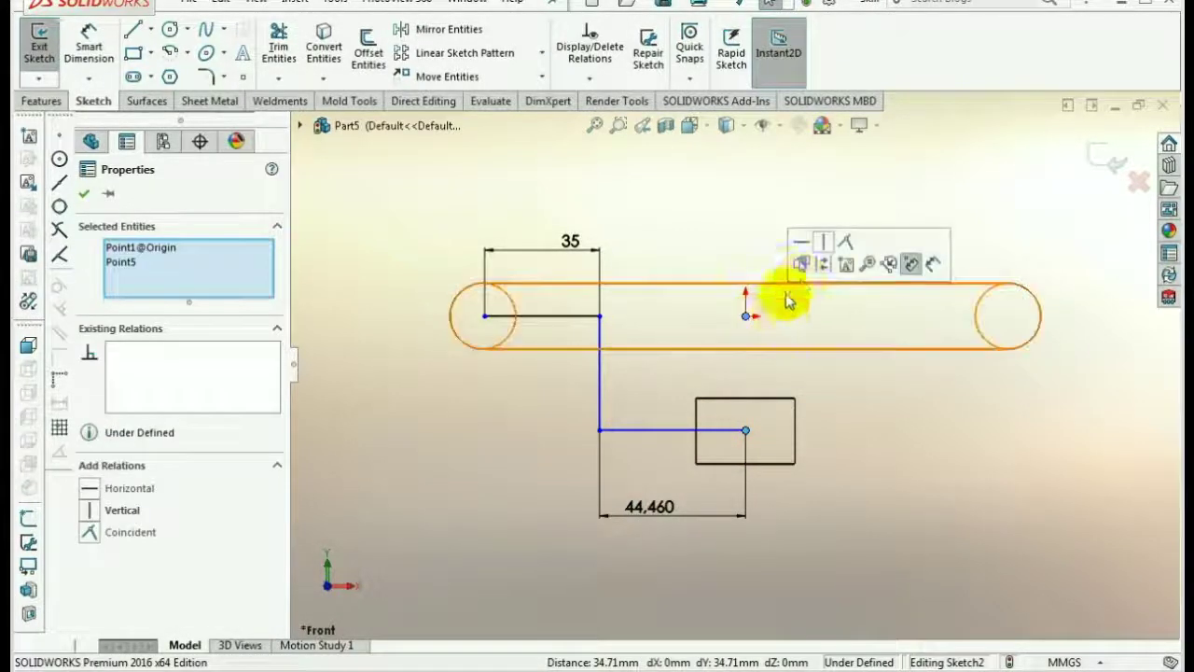
click(821, 246)
click(872, 468)
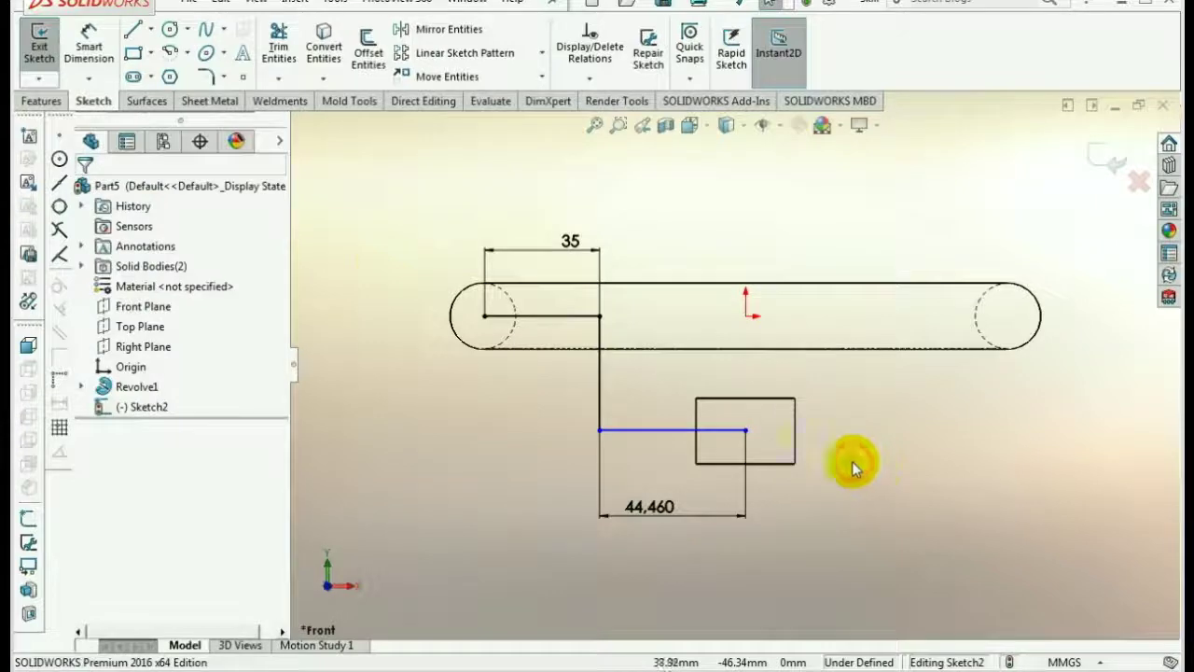
- Dimension the vertical spoke-path segment to 35 mm
click(89, 60)
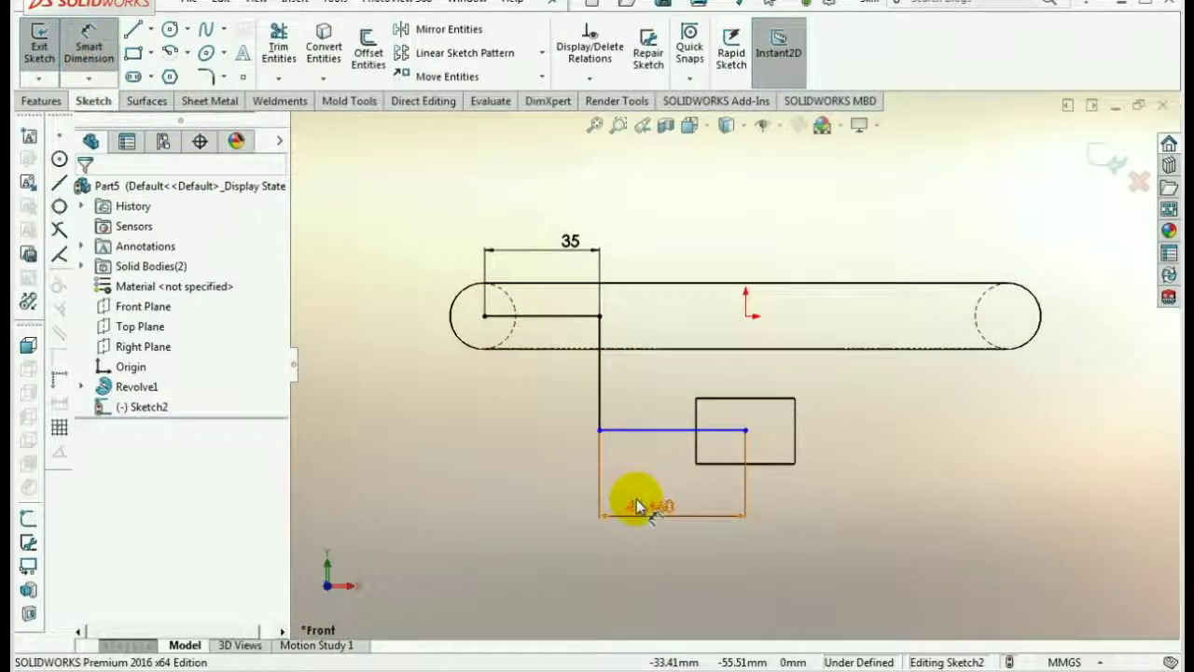
click(600, 387)
click(558, 390)
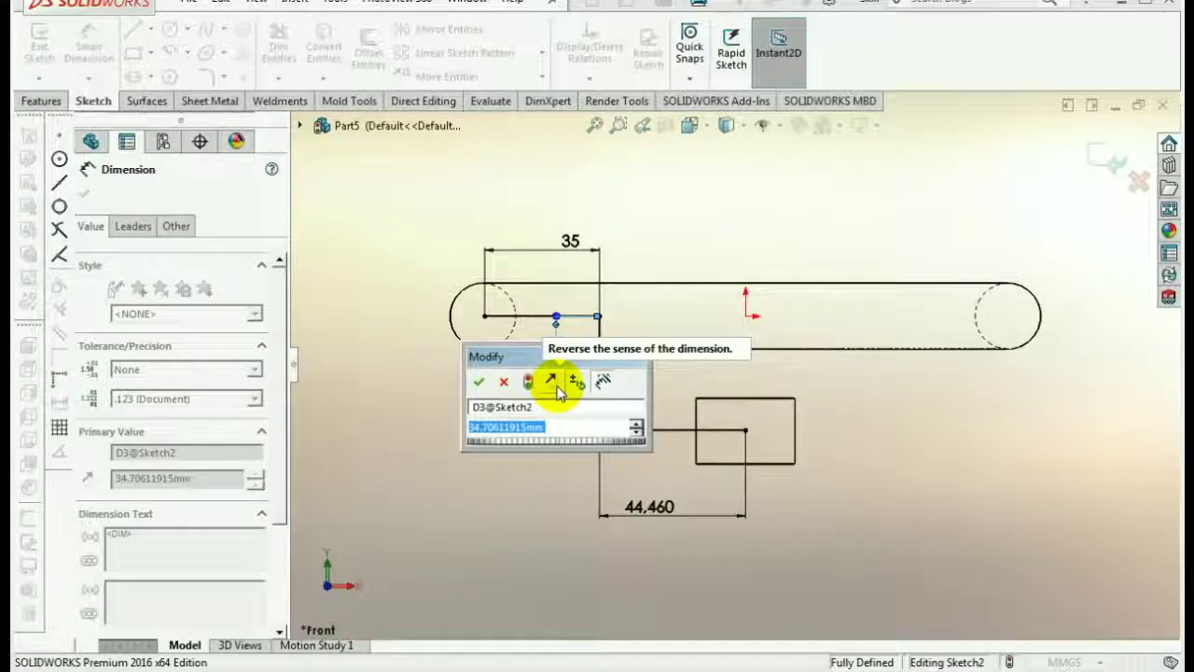
text(34)
key(Return)
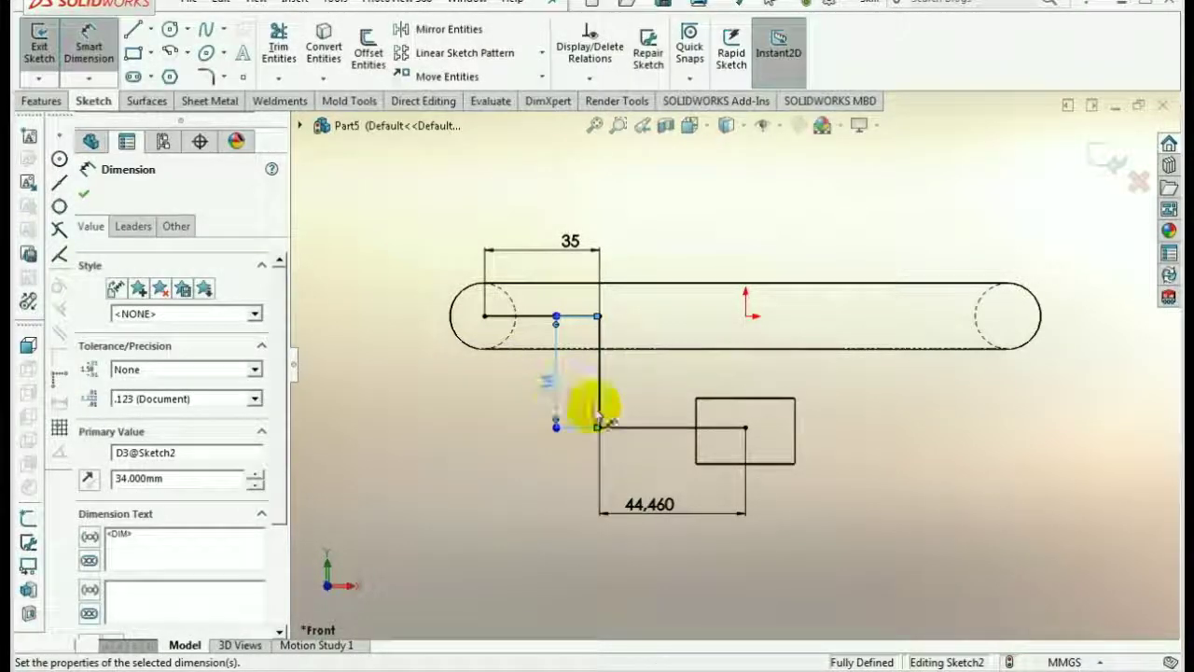
click(928, 490)
click(543, 392)
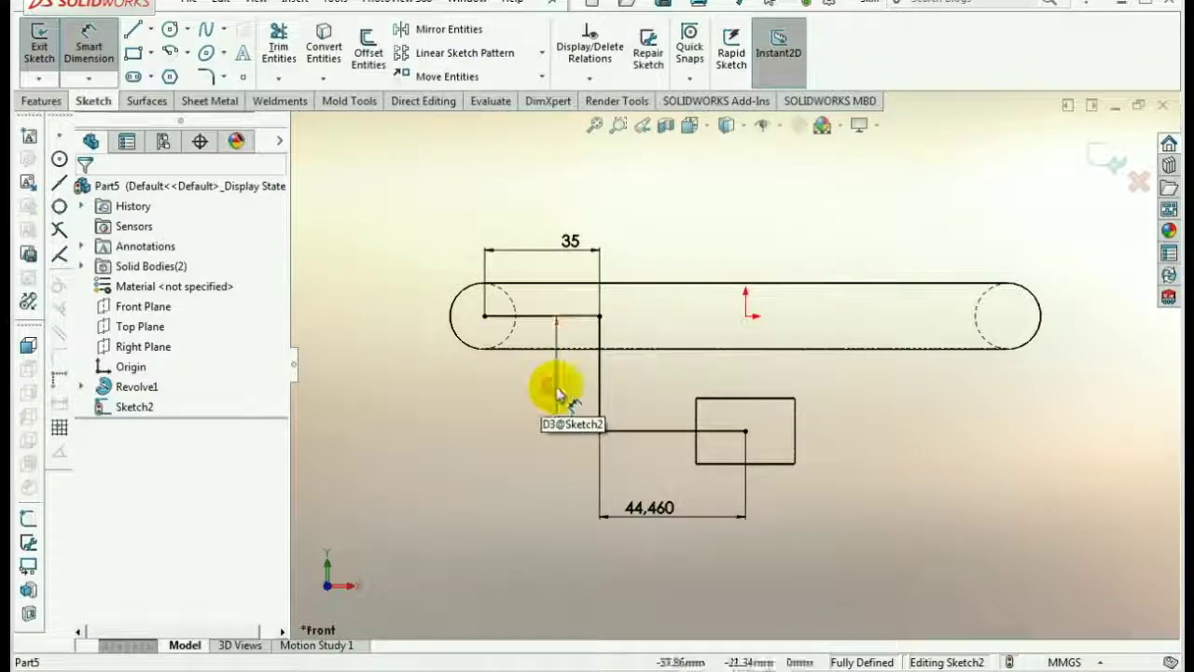
click(878, 443)
- Stop dimensioning and nudge the 44.460 dimension into a tidier position
right_click(833, 241)
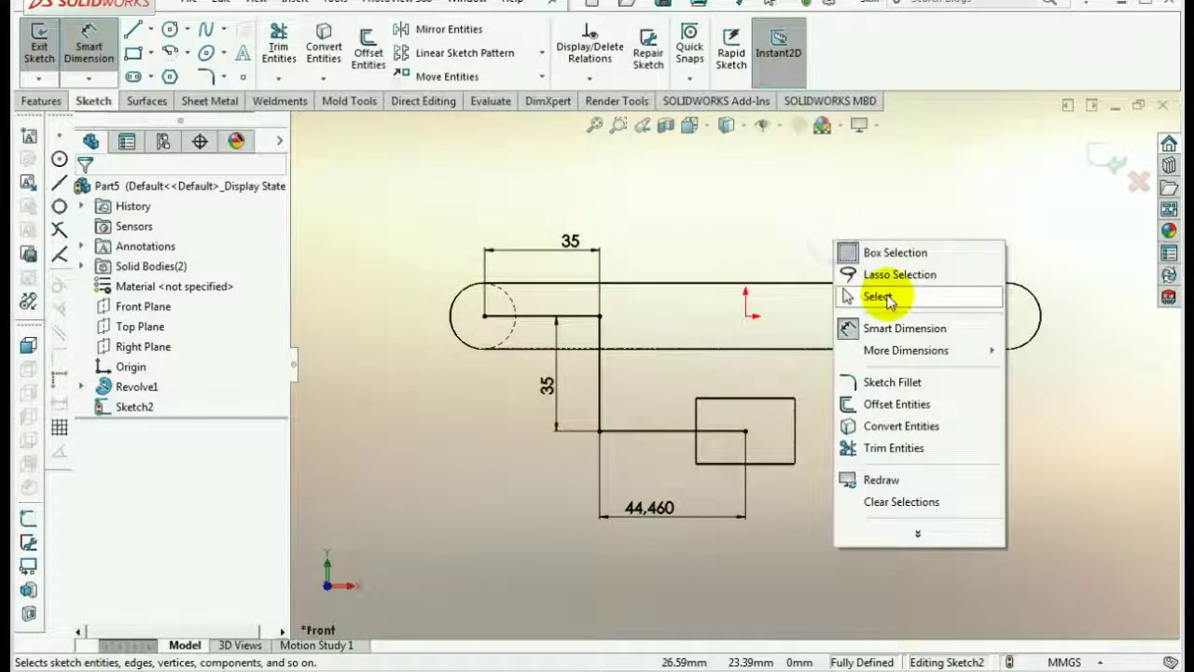
click(874, 299)
click(662, 513)
drag(691, 520, 677, 519)
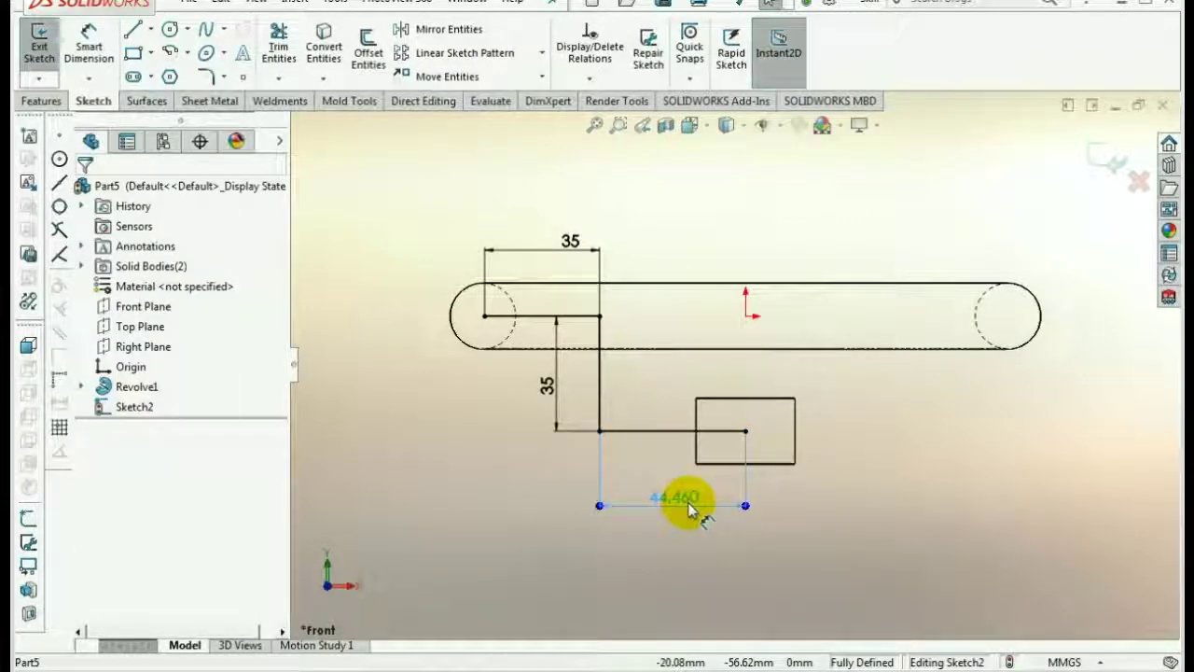
click(689, 509)
click(818, 522)
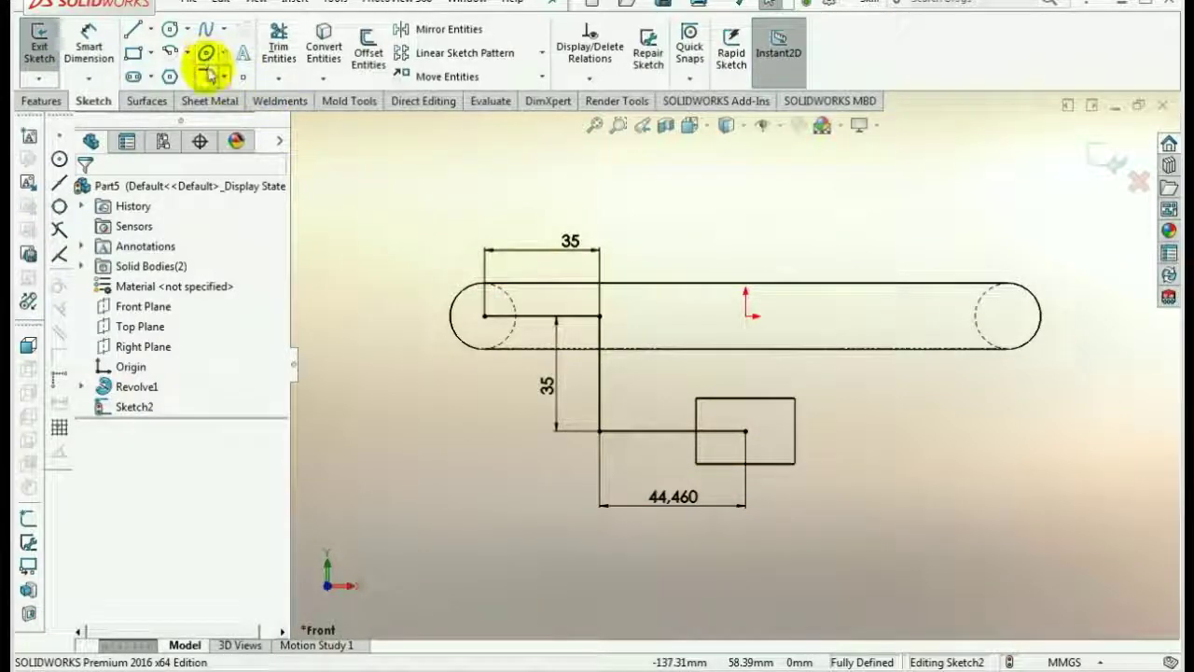
- Add 15 mm sketch fillets to the upper and lower bends of the spoke path
click(211, 78)
click(211, 79)
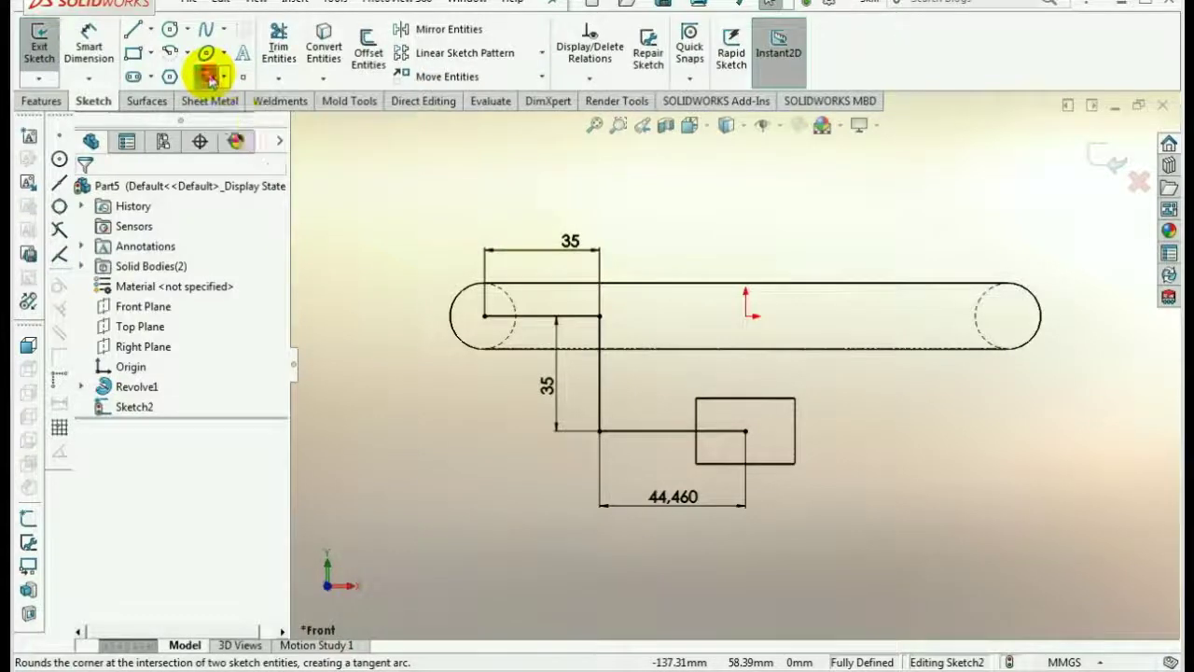
scroll(569, 308, down, 2)
scroll(579, 318, down, 2)
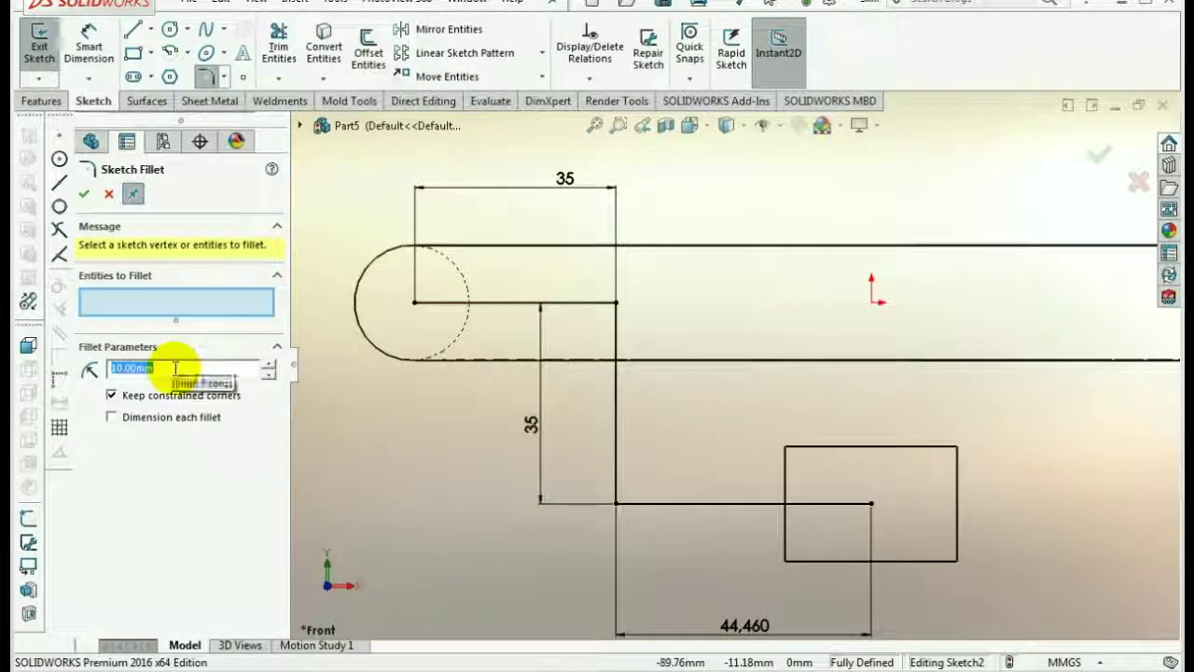
click(586, 302)
click(616, 331)
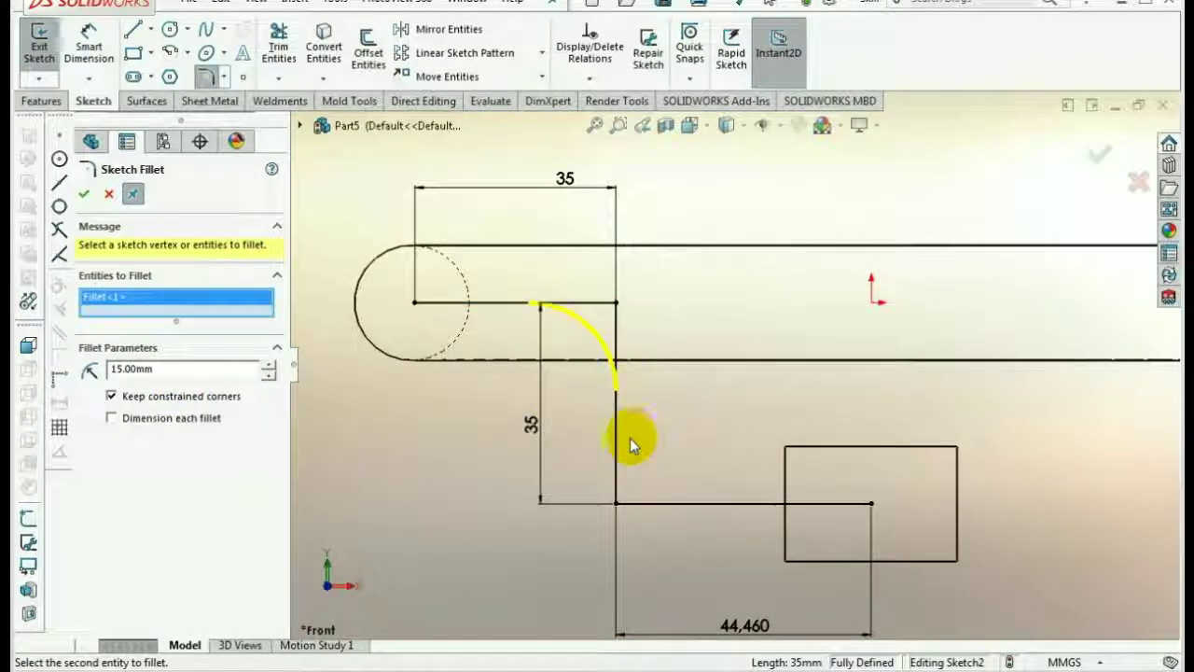
click(648, 504)
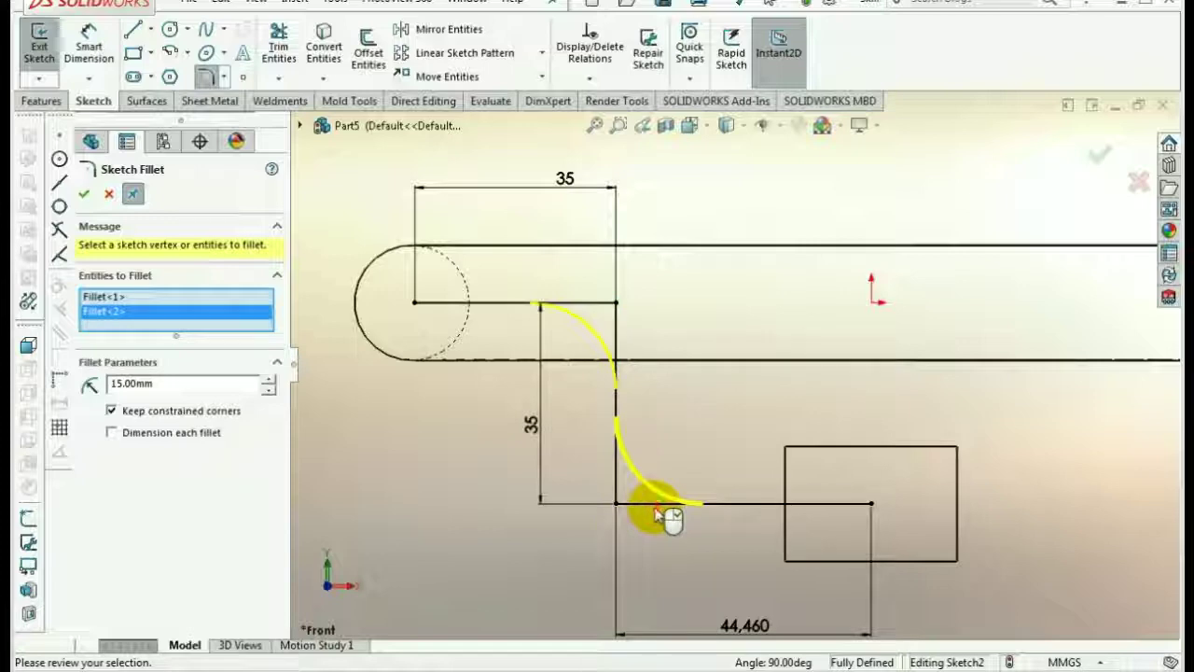
click(84, 194)
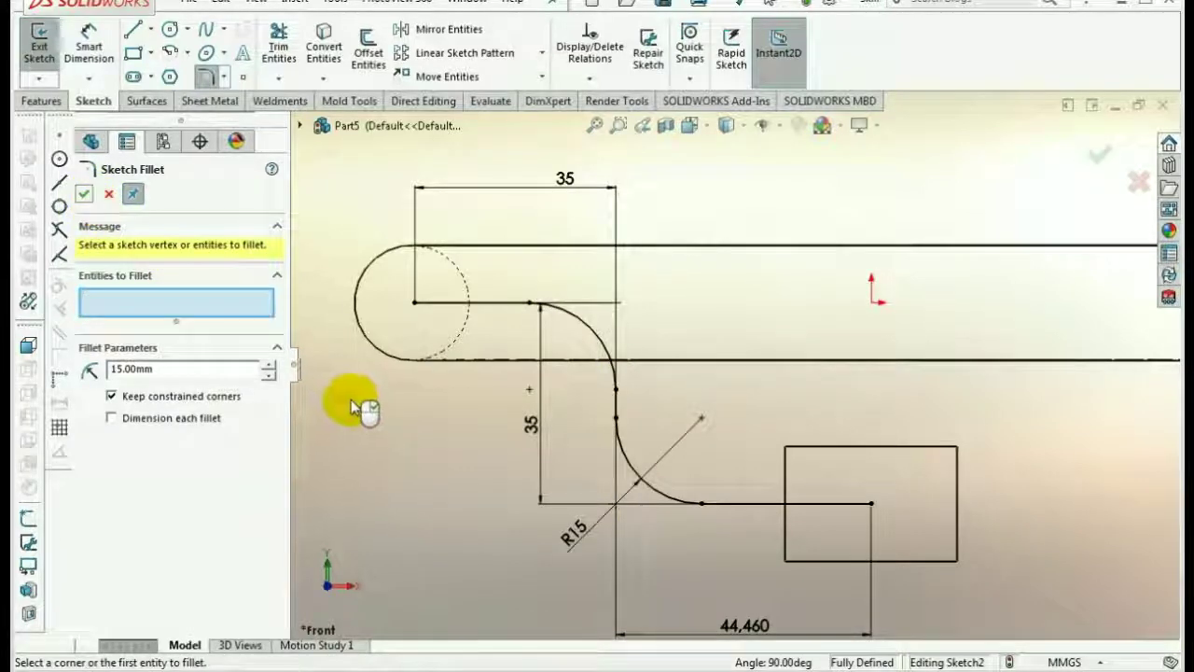
- Exit the filleted spoke-path sketch
scroll(373, 336, up, 3)
scroll(653, 354, down, 1)
scroll(840, 373, up, 2)
scroll(898, 381, down, 1)
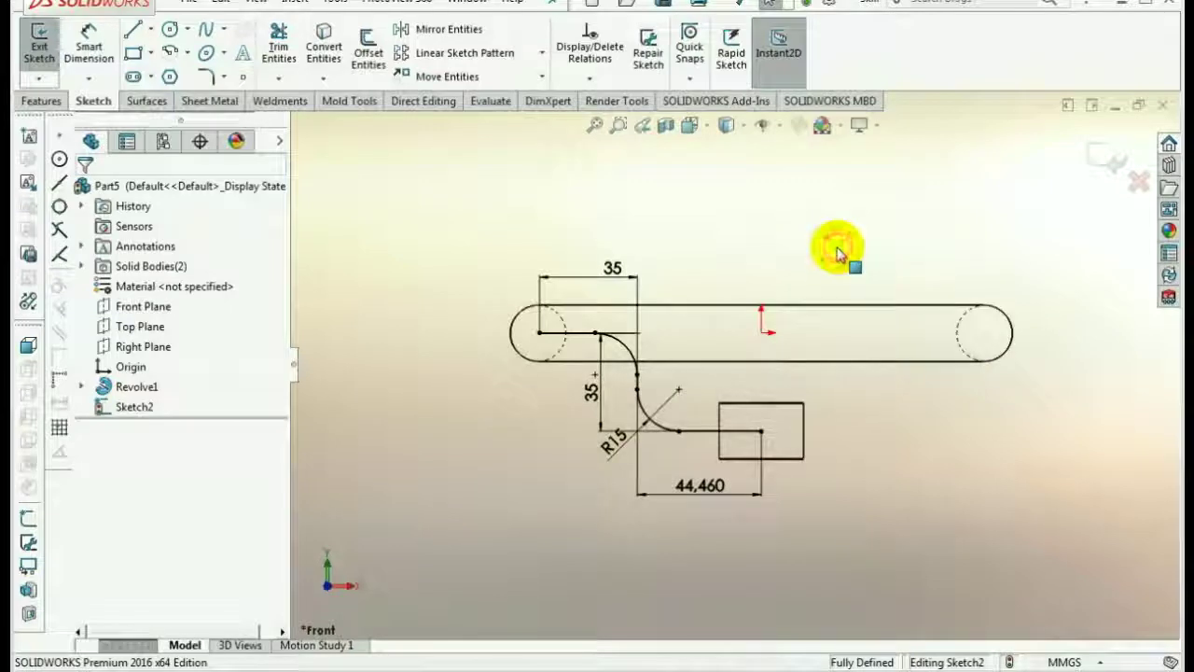
click(1103, 156)
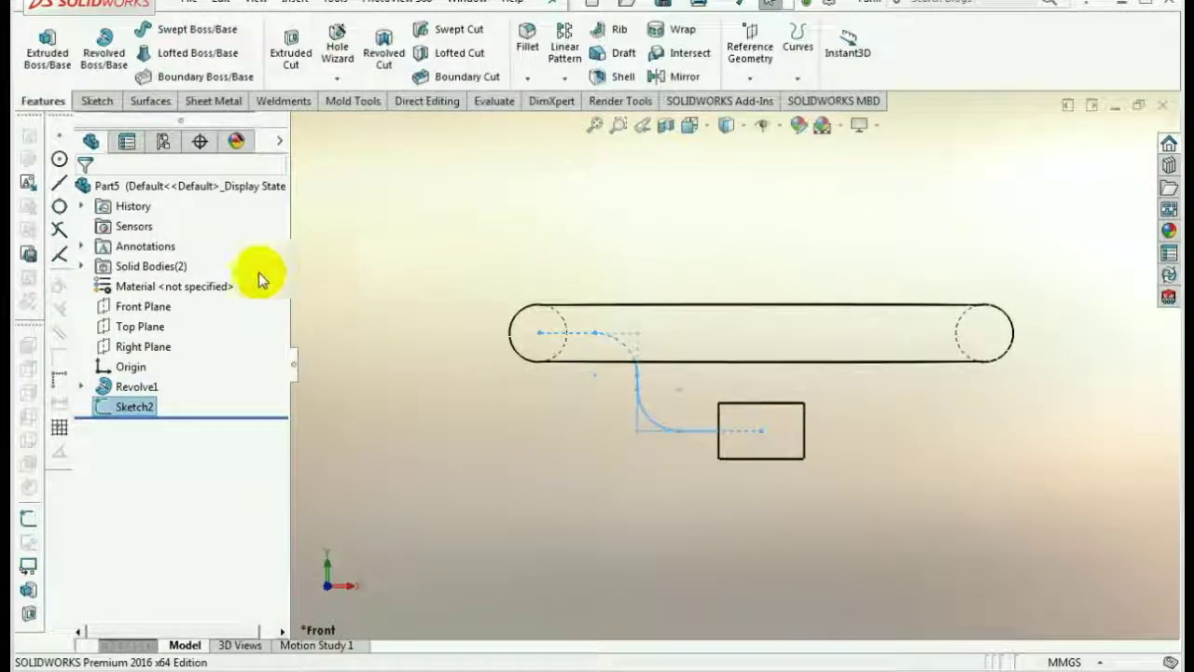
- Open a new sketch on the Right Plane and orbit to a tilted view from above
click(156, 347)
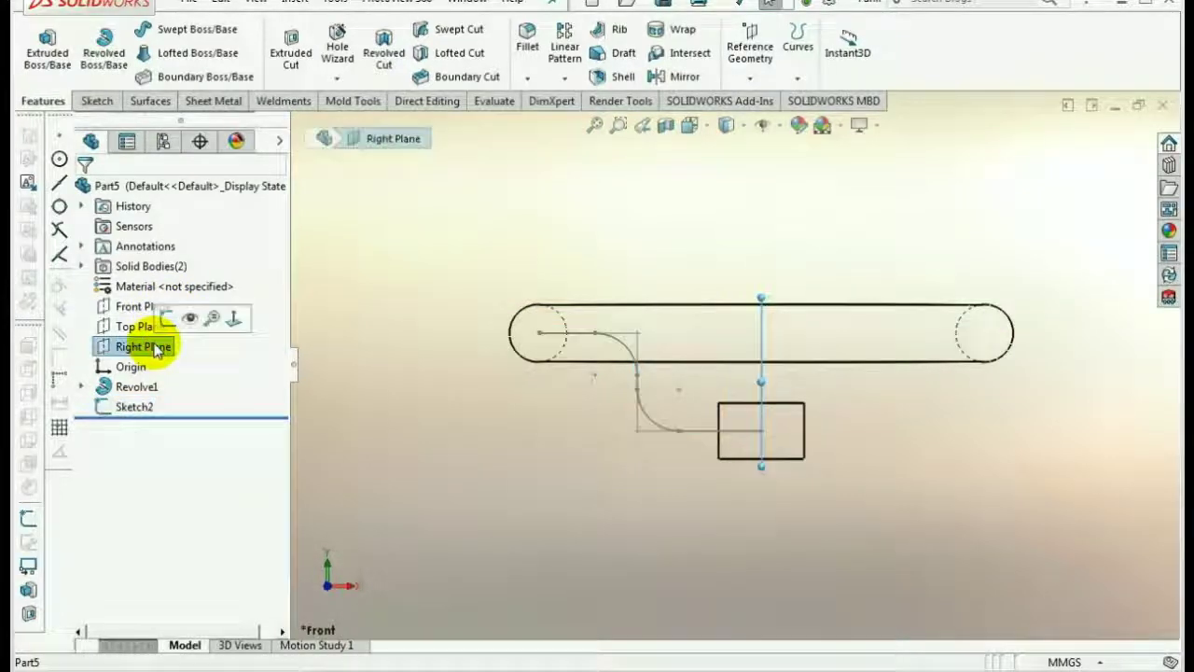
click(167, 318)
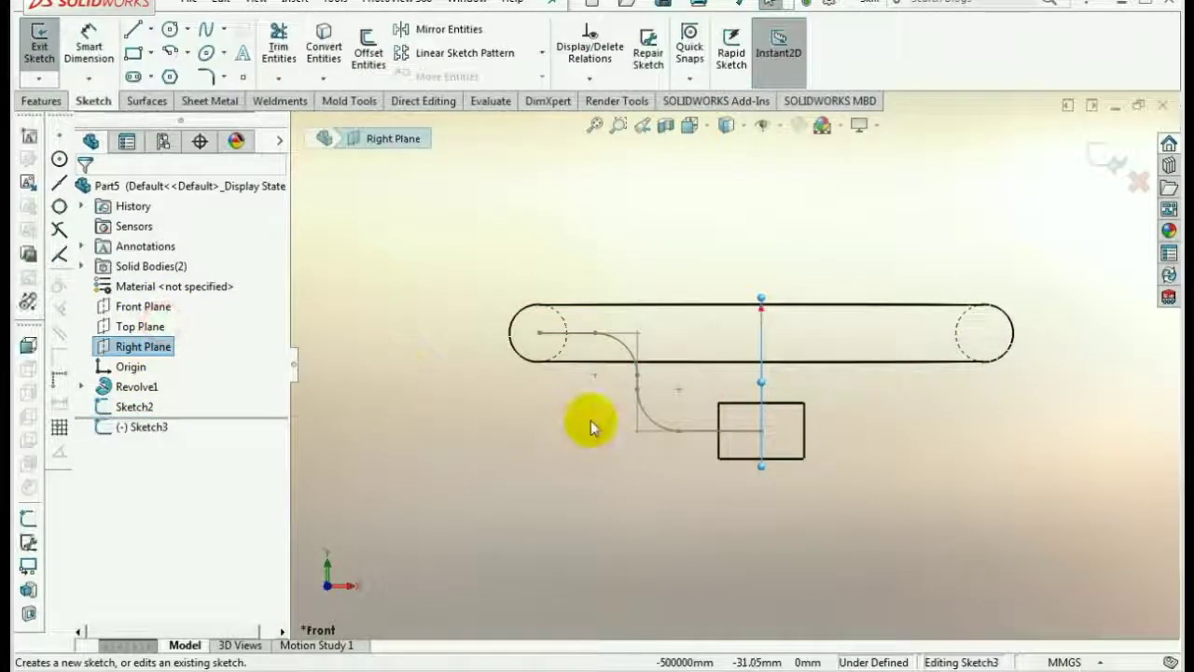
middle_drag(561, 430, 525, 480)
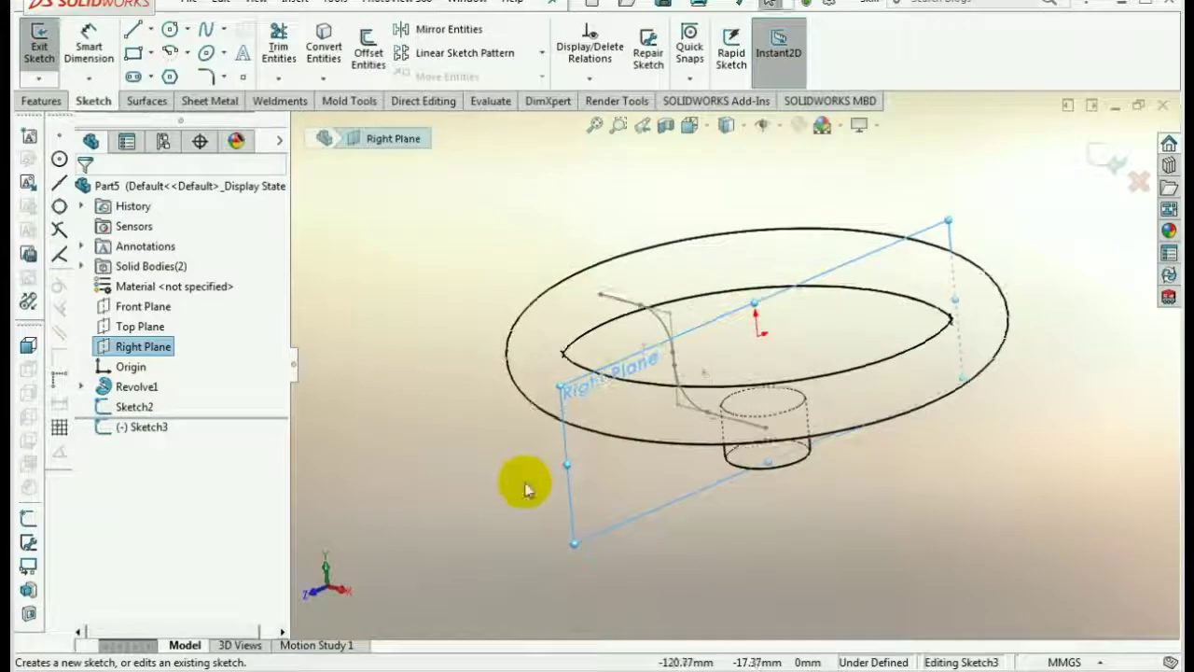
- Draw a circle centred on the spoke path's lower end inside the hub
click(169, 30)
scroll(786, 487, down, 2)
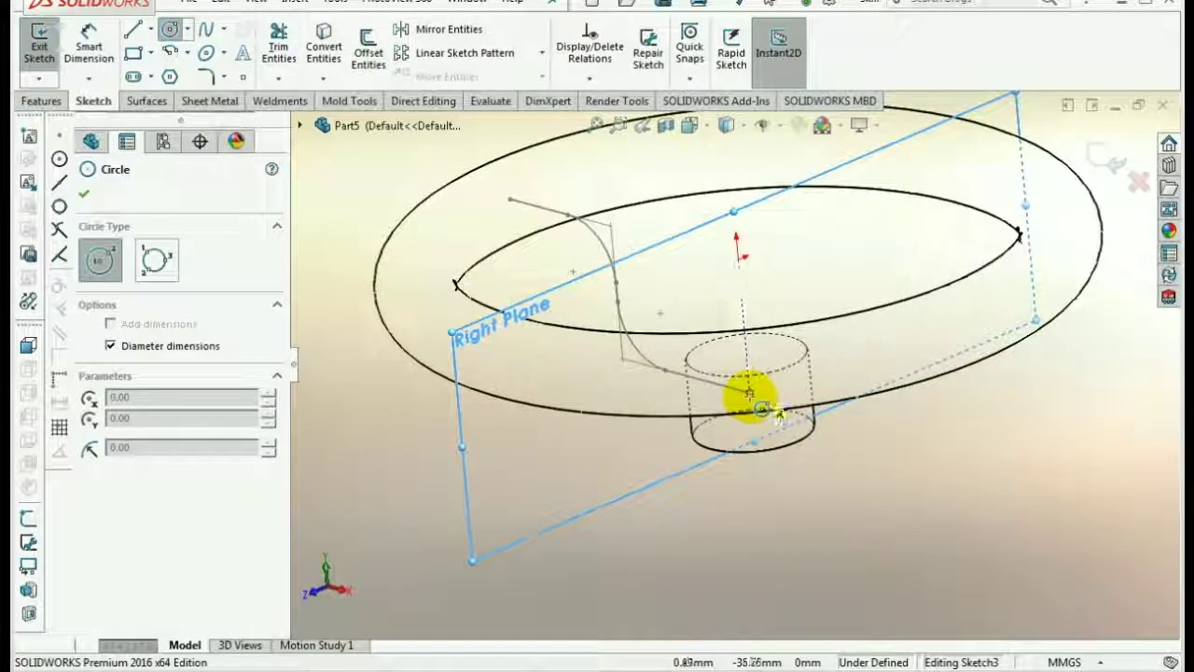
click(750, 394)
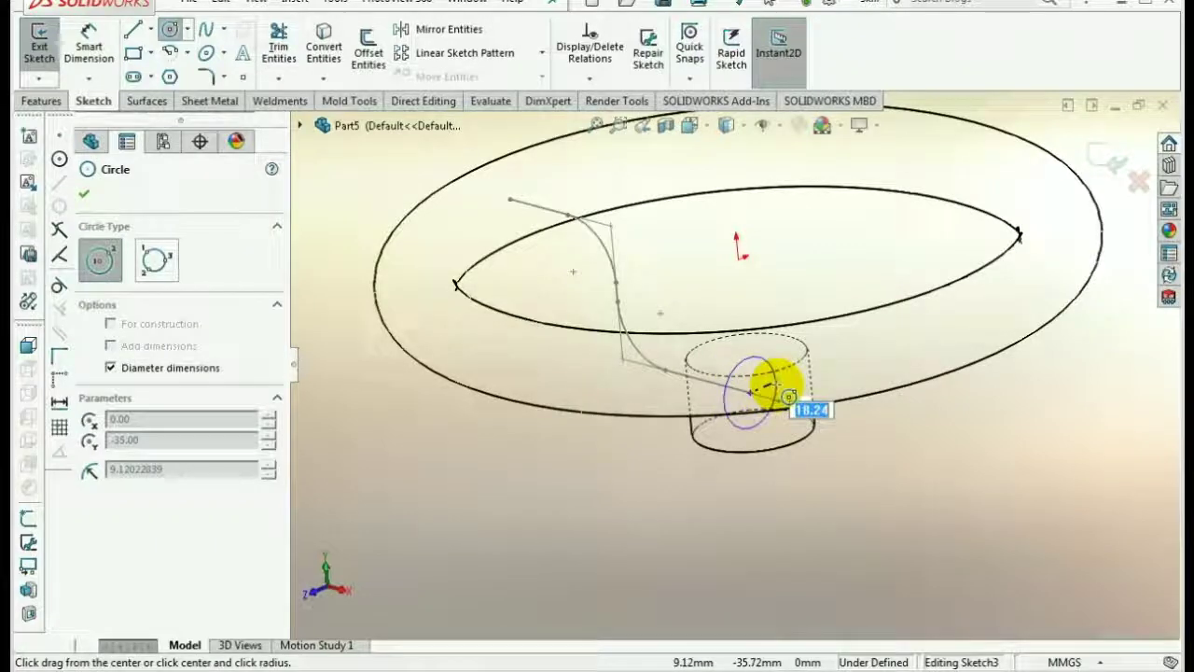
click(788, 397)
right_click(867, 353)
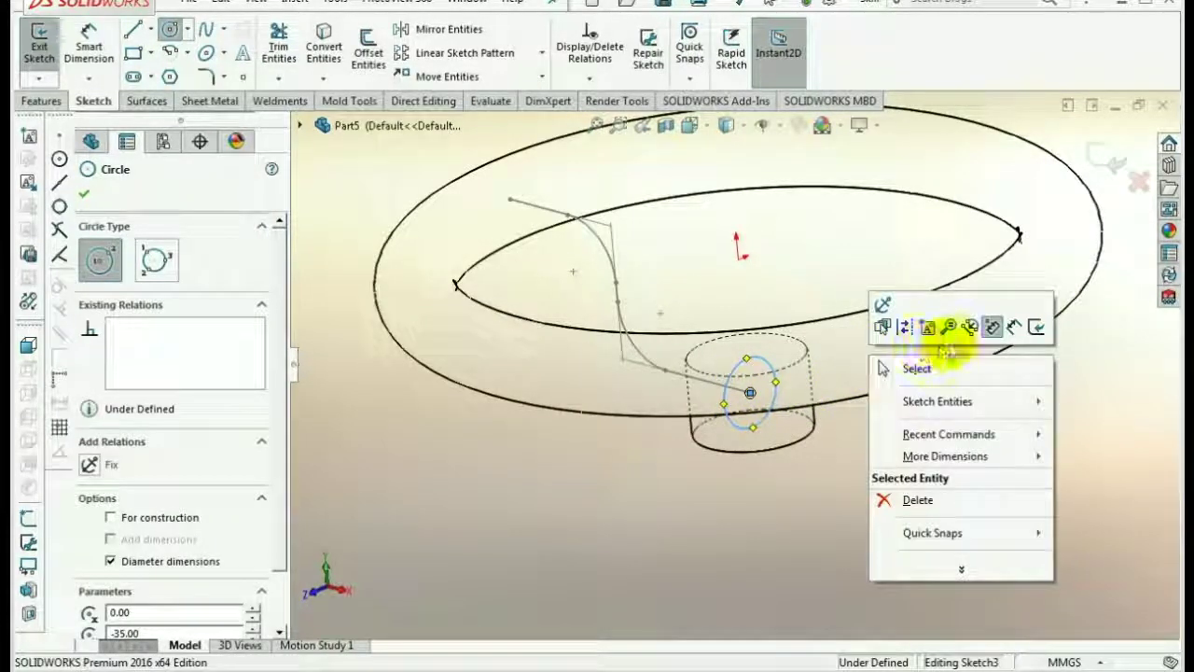
click(937, 370)
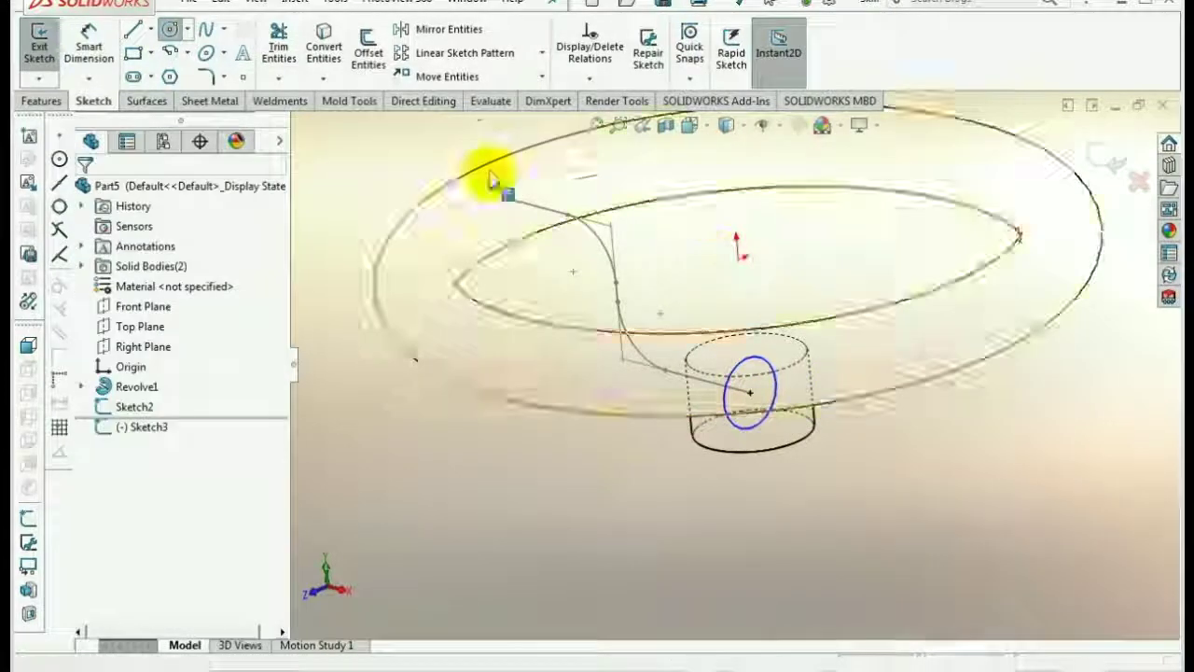
- Dimension the circle to 15 mm diameter and close the sketch
click(98, 51)
click(774, 387)
click(844, 383)
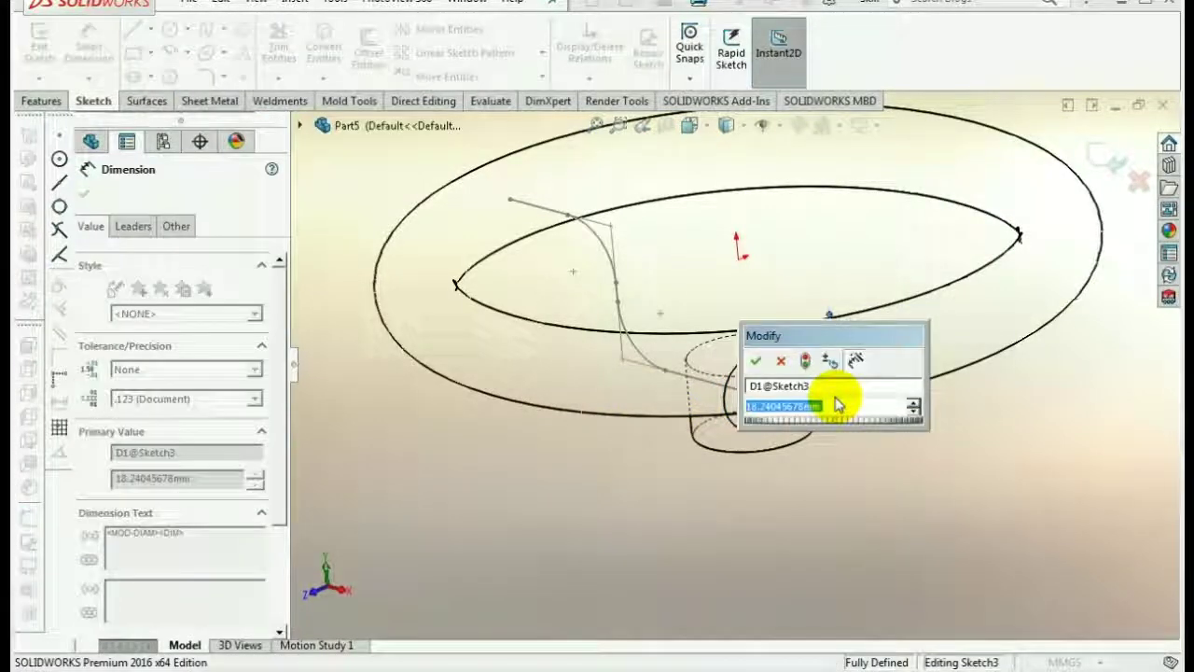
text(15)
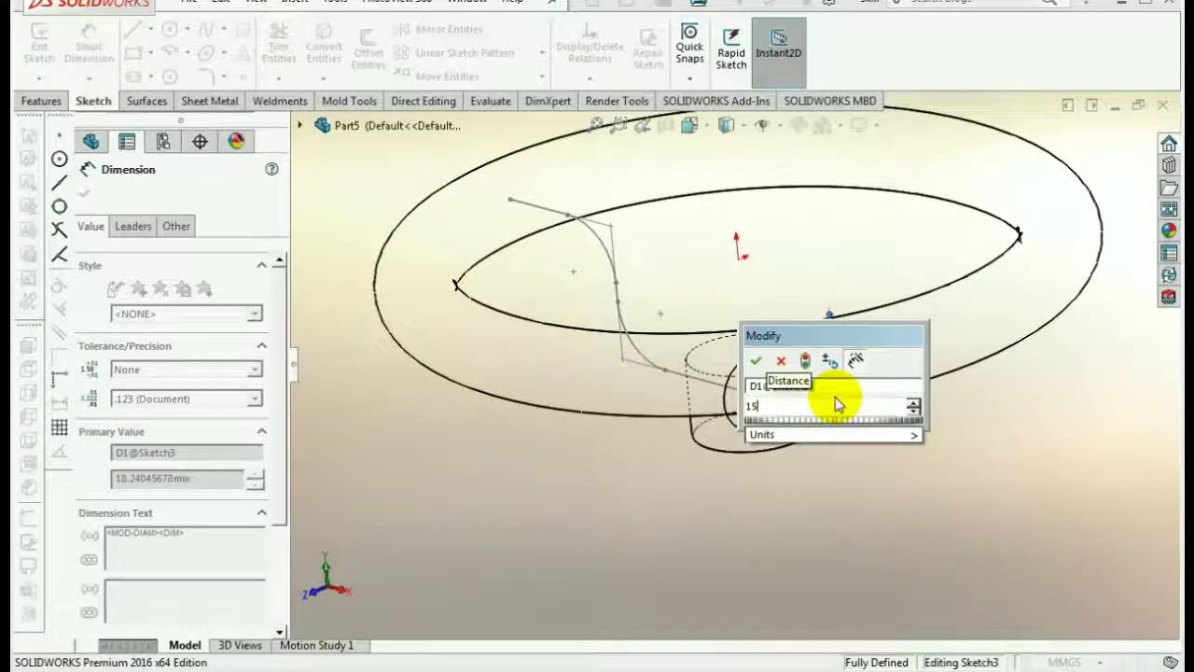
key(Return)
click(882, 515)
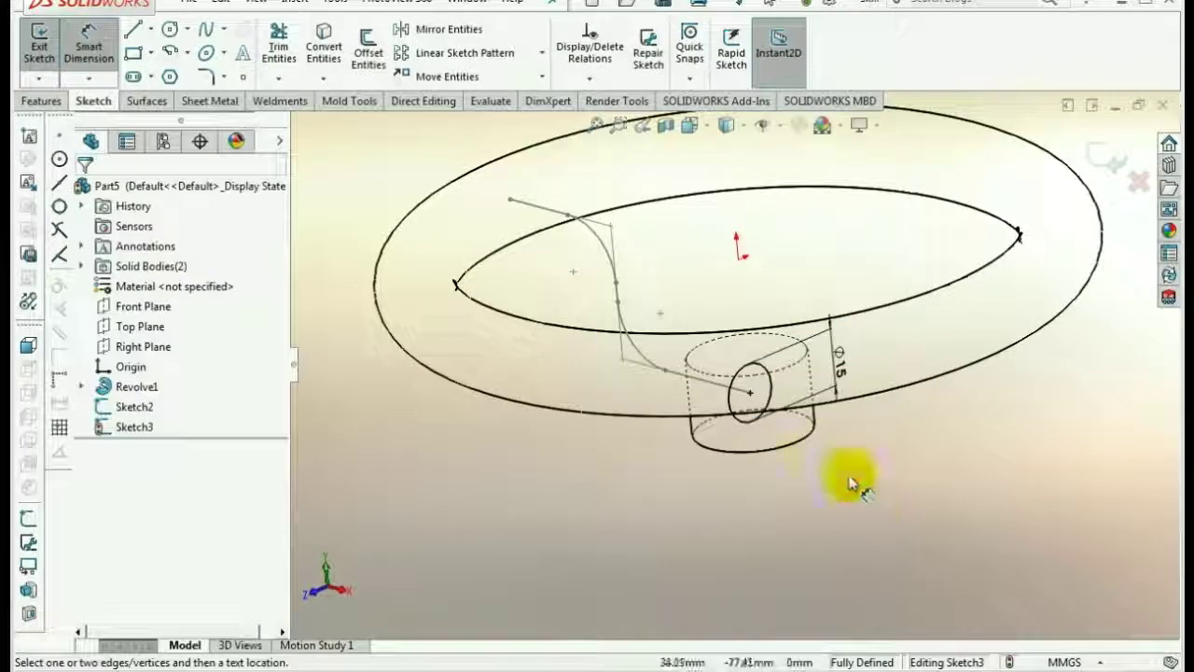
right_click(718, 289)
click(765, 342)
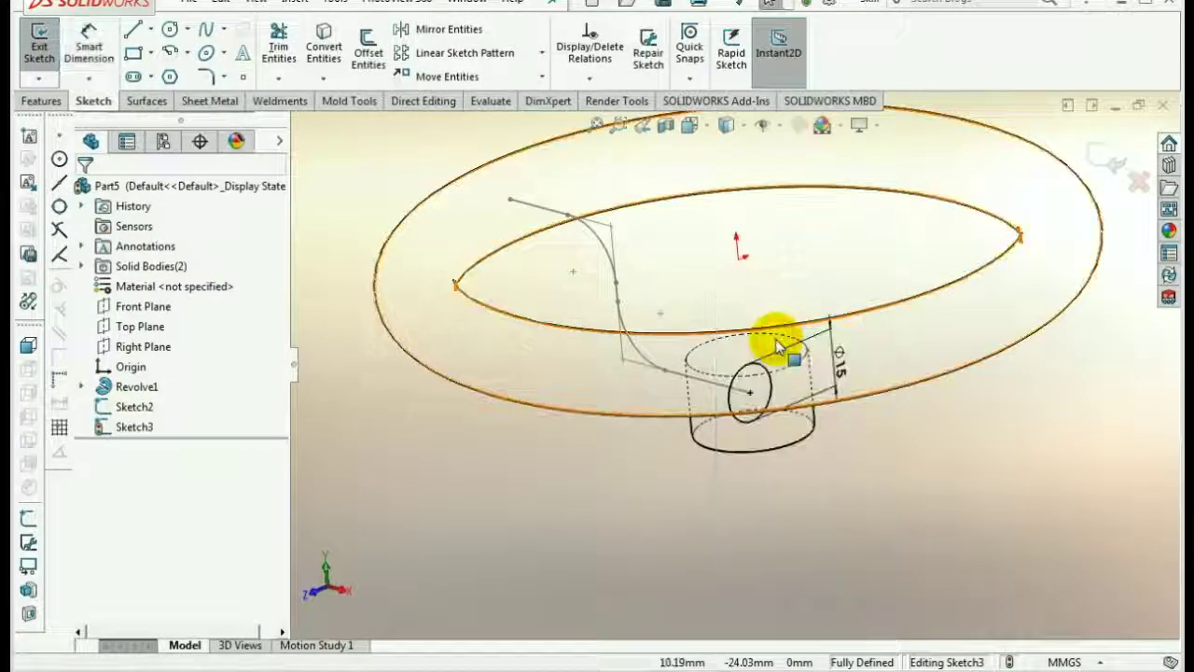
click(1097, 155)
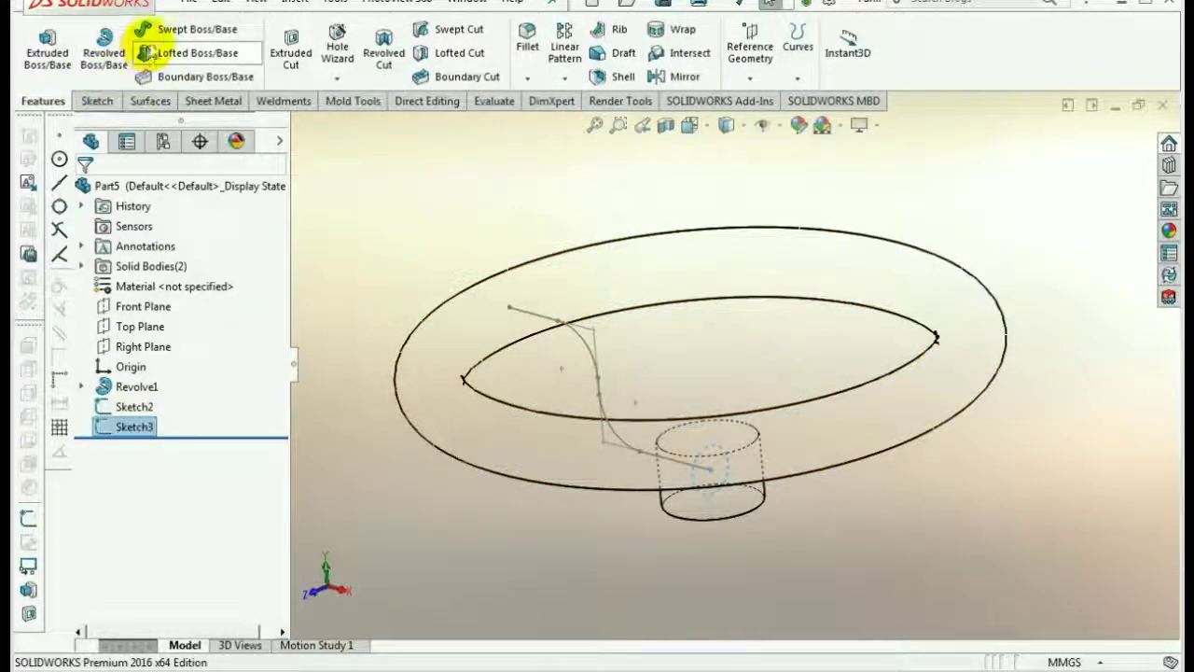
- Create a swept boss with the Sketch3 circle as profile and Sketch2 as path
click(191, 29)
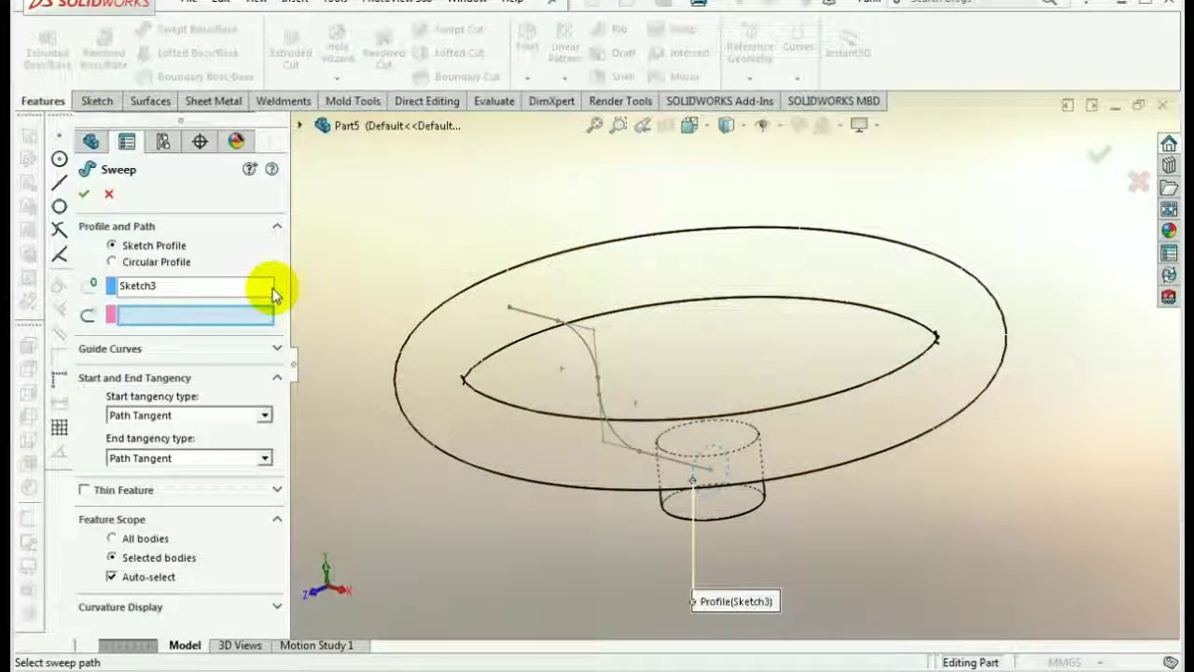
click(240, 285)
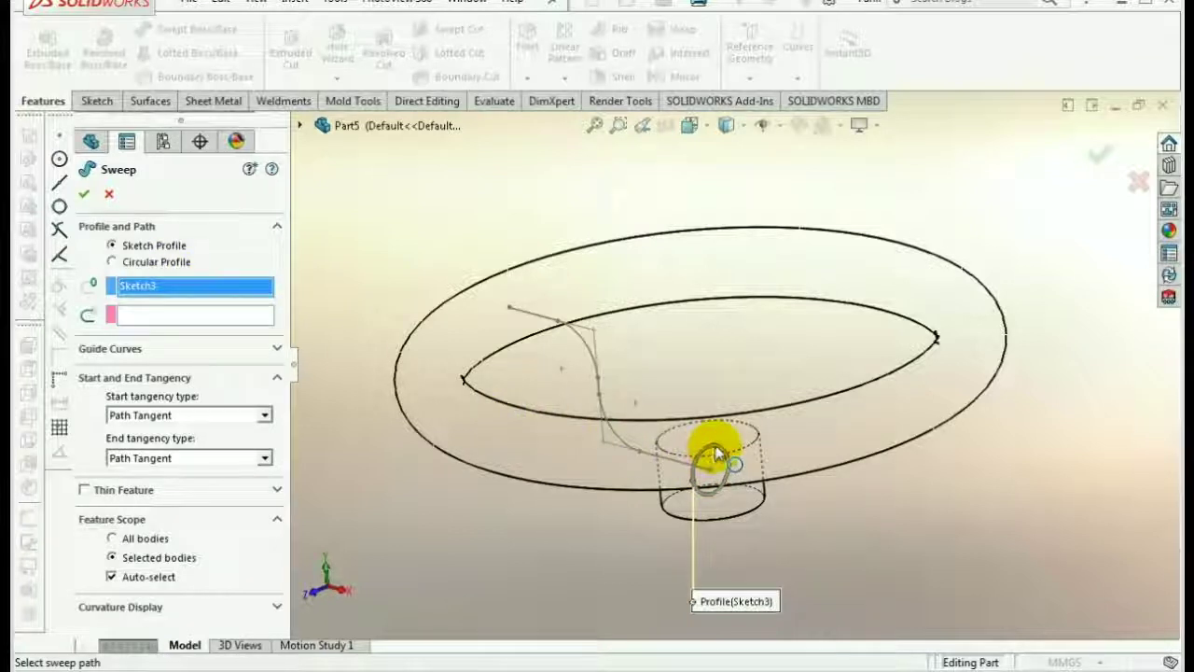
click(205, 320)
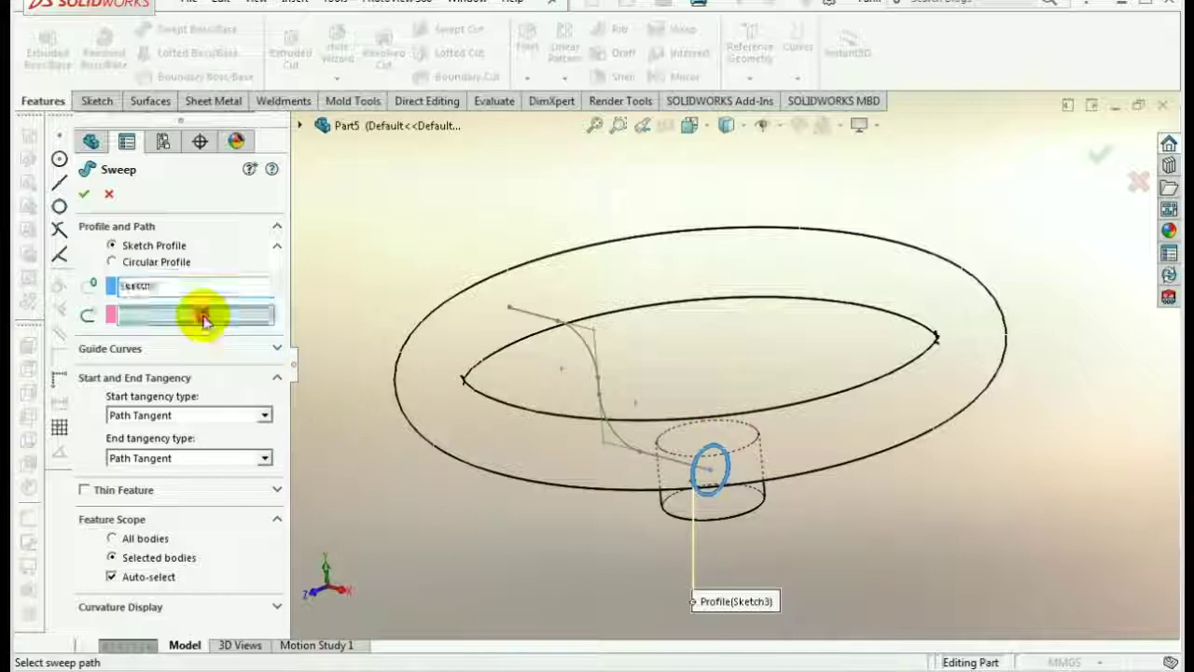
click(588, 352)
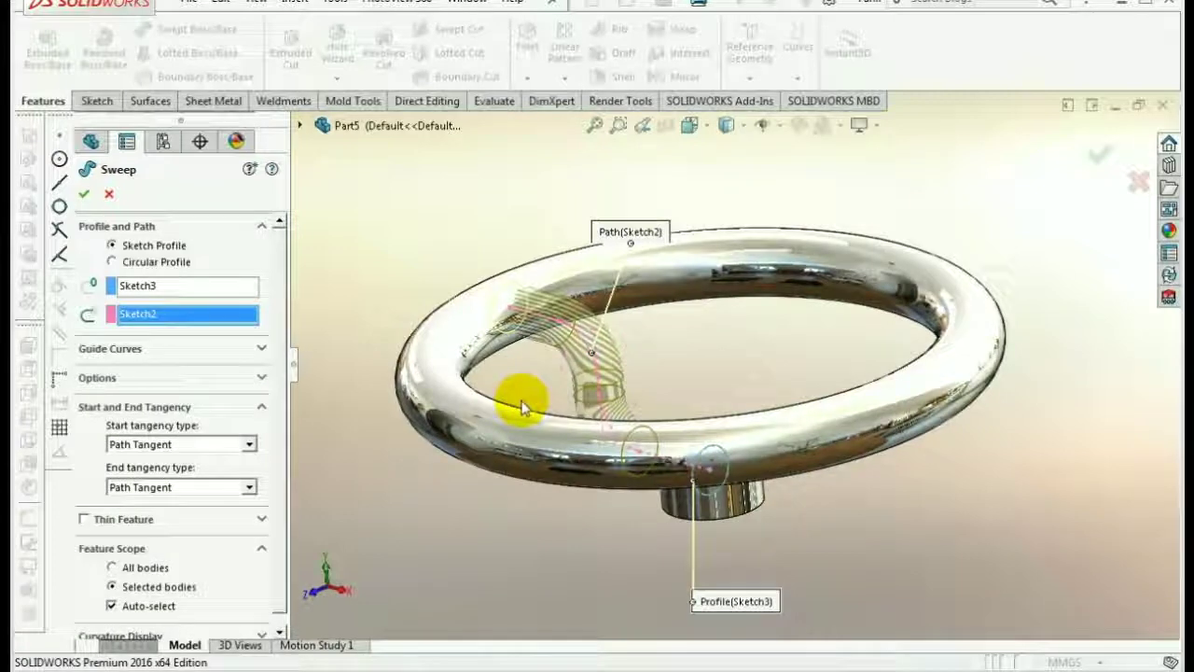
click(84, 194)
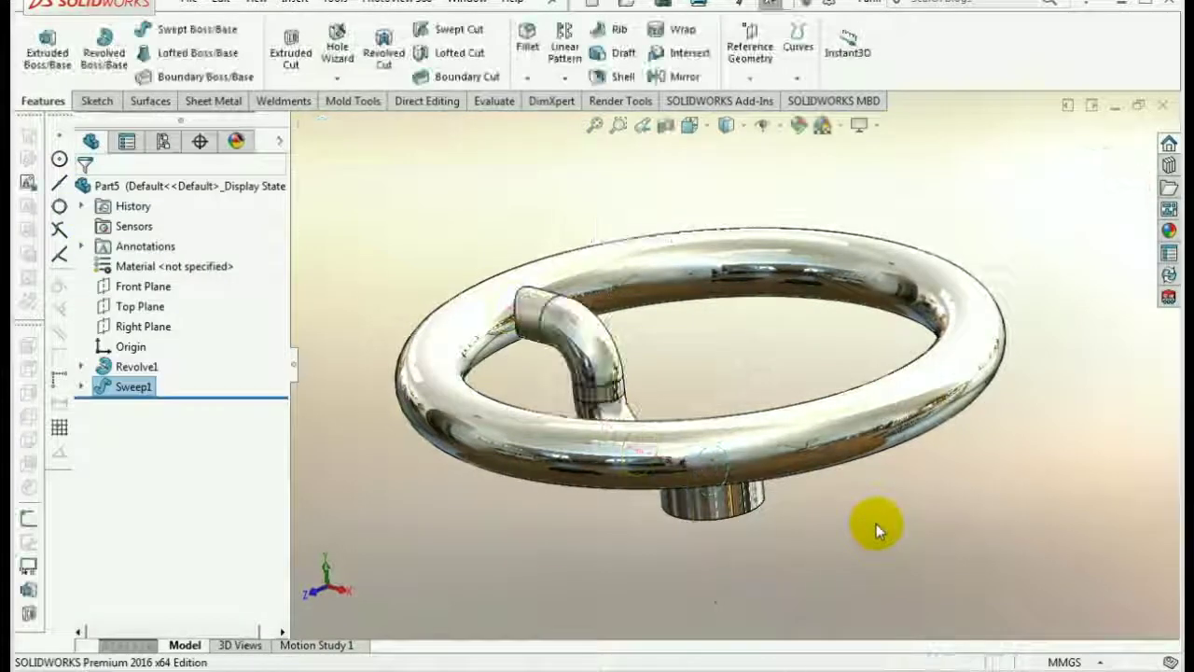
- Orbit to look down onto the wheel and expand the pattern-type dropdown
mouse_move(765, 480)
middle_down()
mouse_move(613, 533)
mouse_move(698, 523)
mouse_move(823, 390)
mouse_move(757, 551)
mouse_move(737, 573)
mouse_move(768, 346)
mouse_move(746, 405)
mouse_move(653, 441)
middle_up()
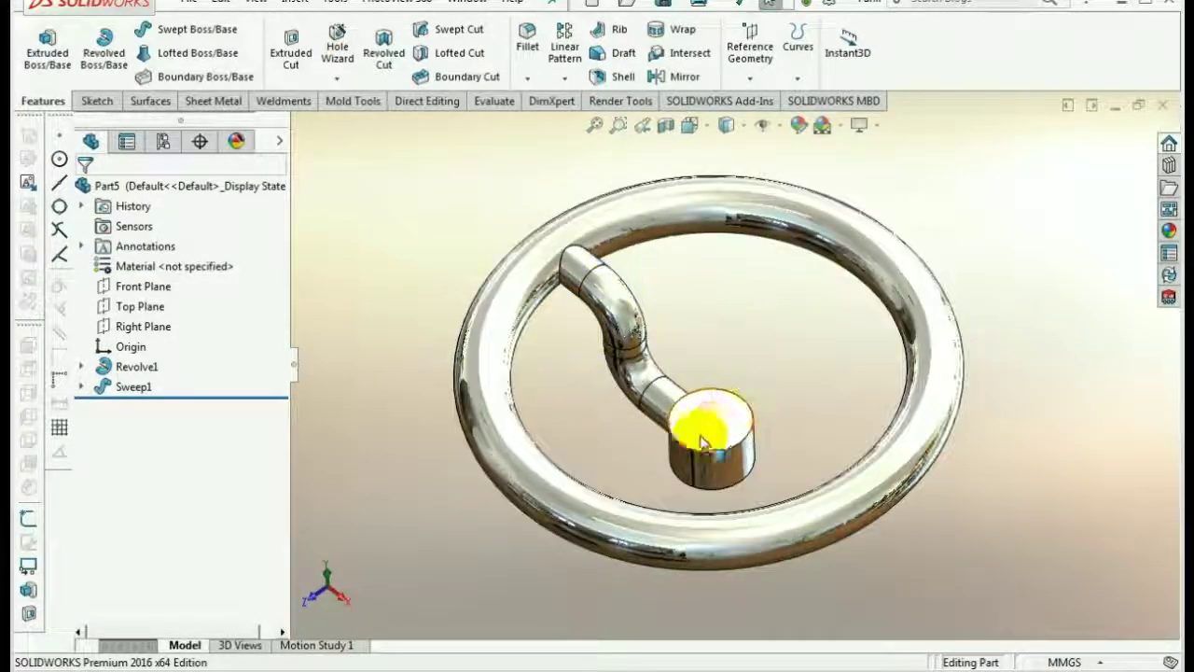
click(566, 78)
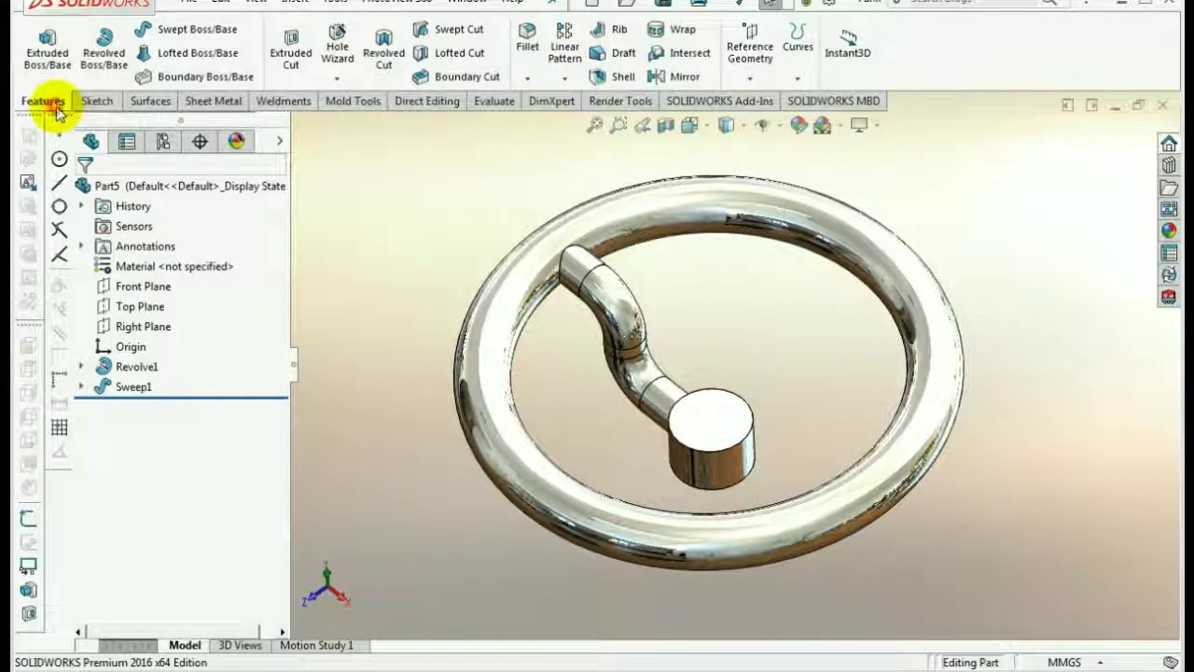
click(562, 79)
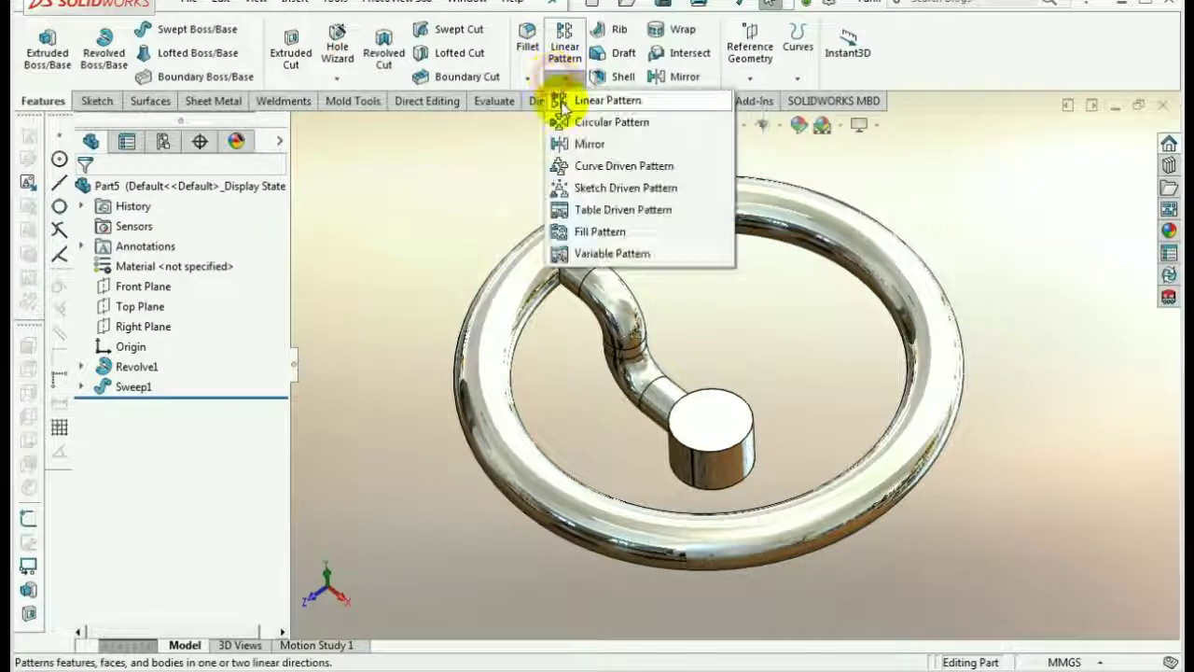
- Circular-pattern Sweep1 about the hub's top edge: 3 instances over 360°
click(583, 118)
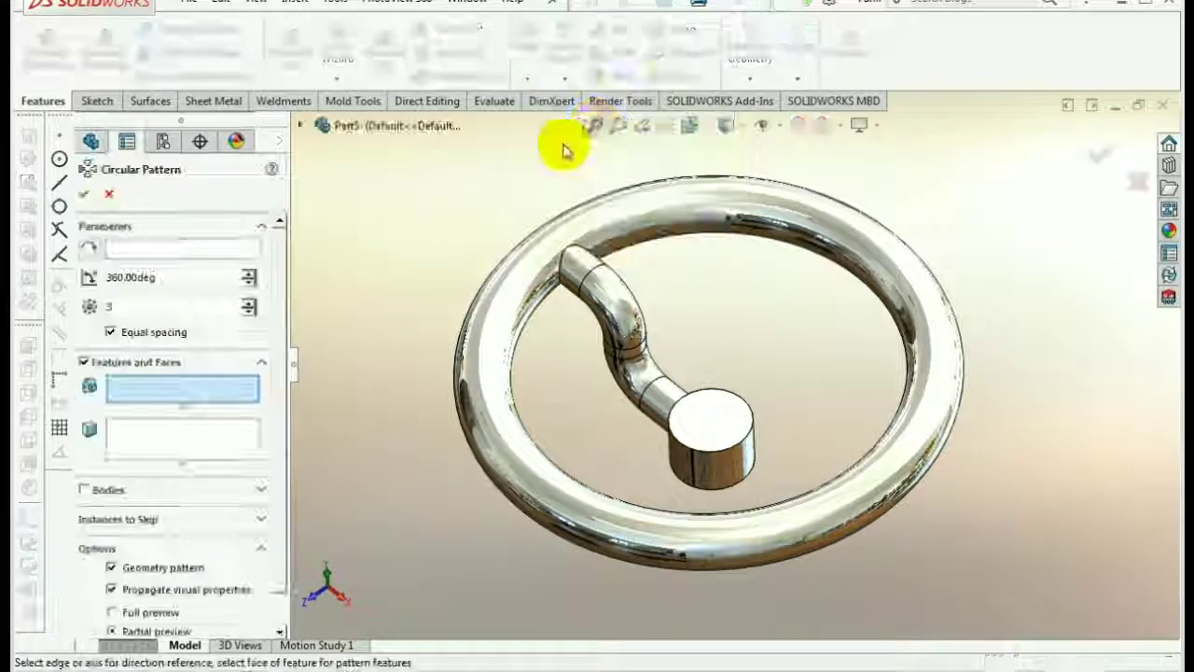
click(220, 252)
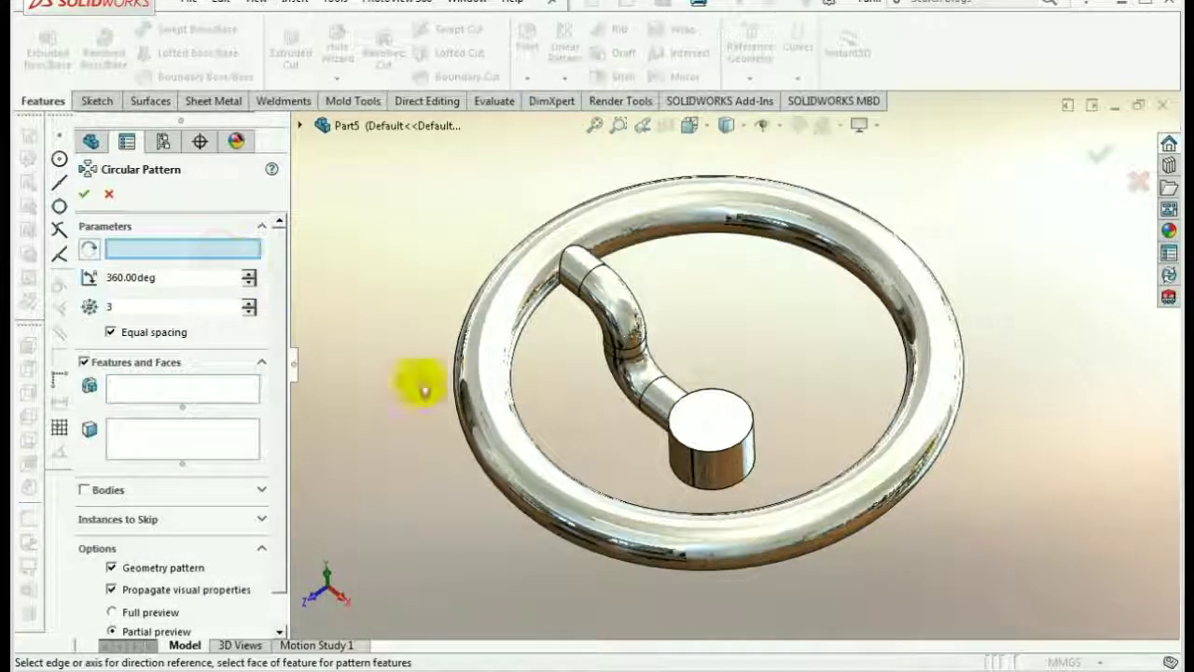
scroll(783, 416, up, 2)
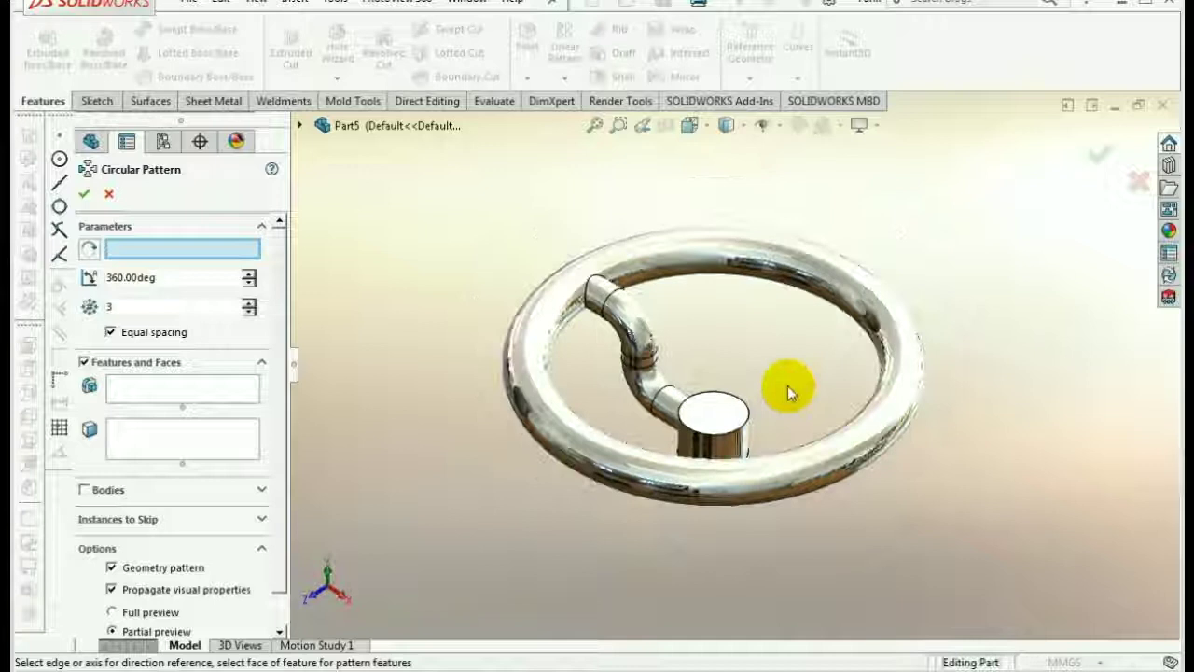
click(745, 429)
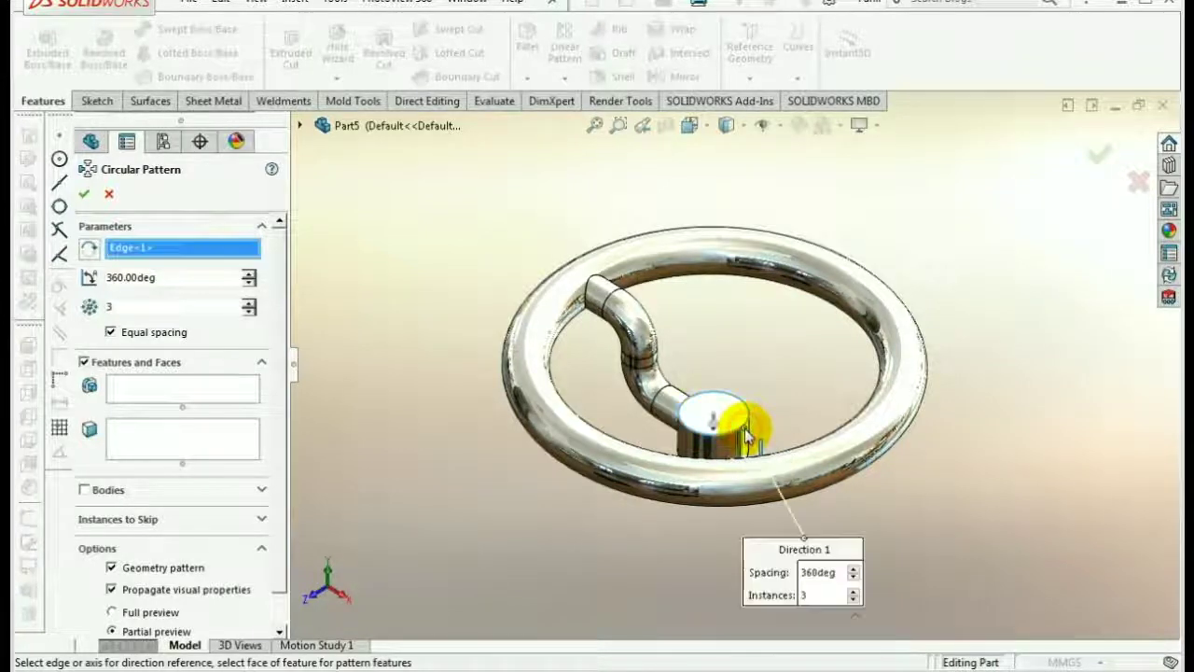
click(186, 392)
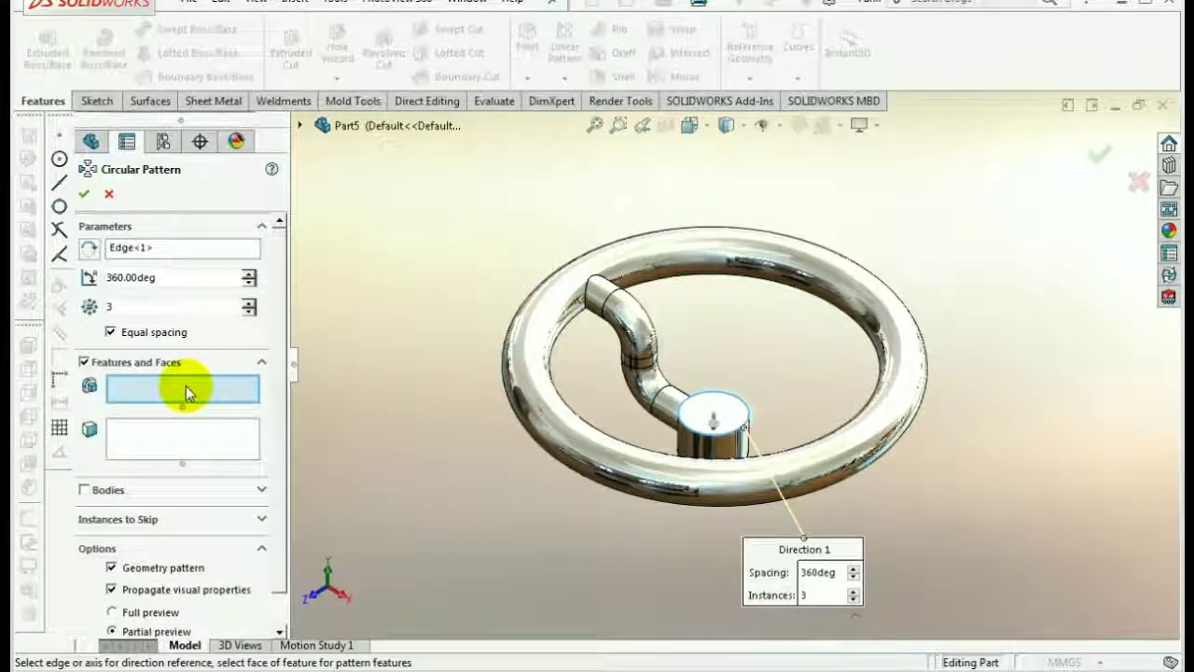
click(644, 343)
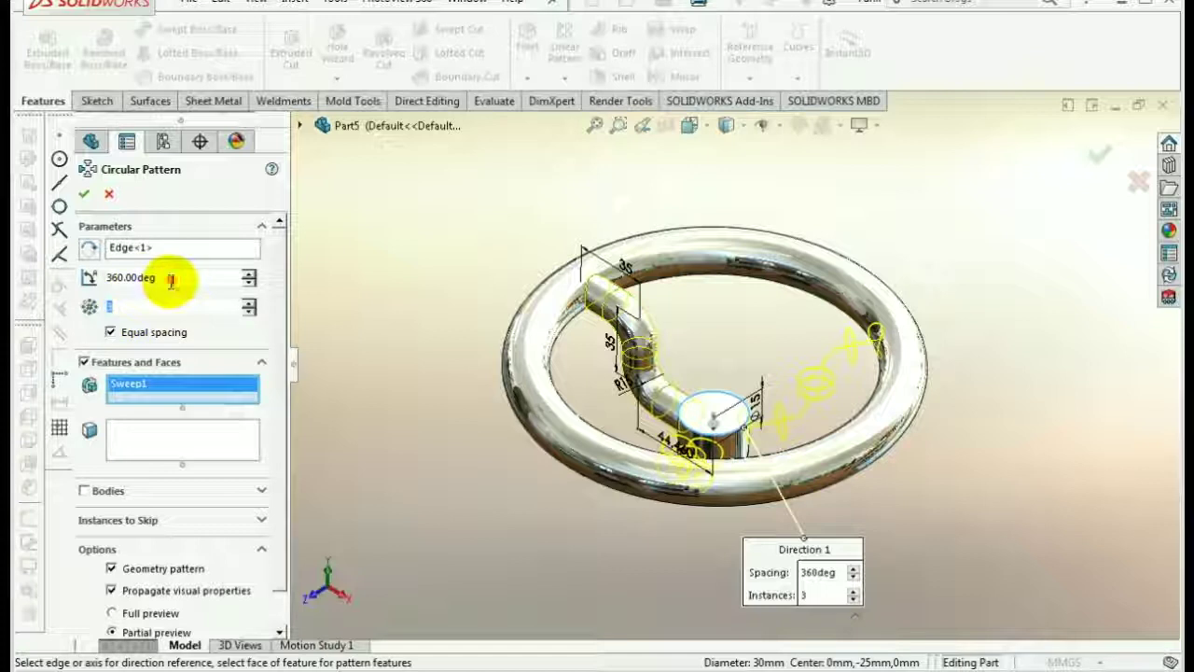
click(204, 287)
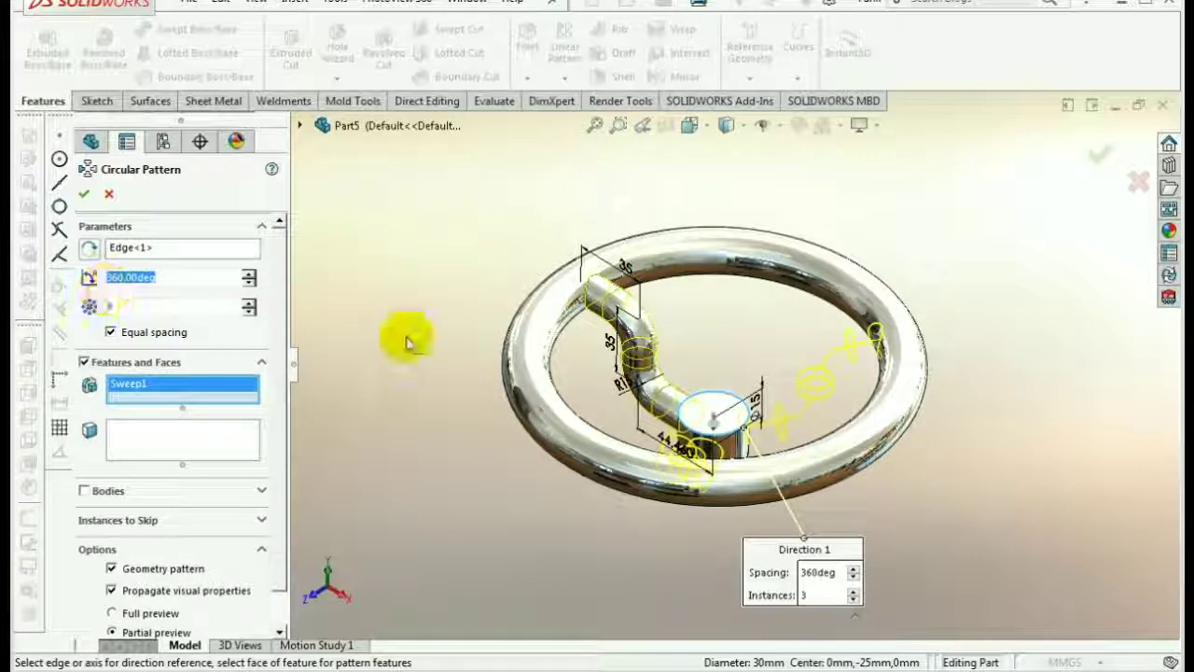
click(85, 193)
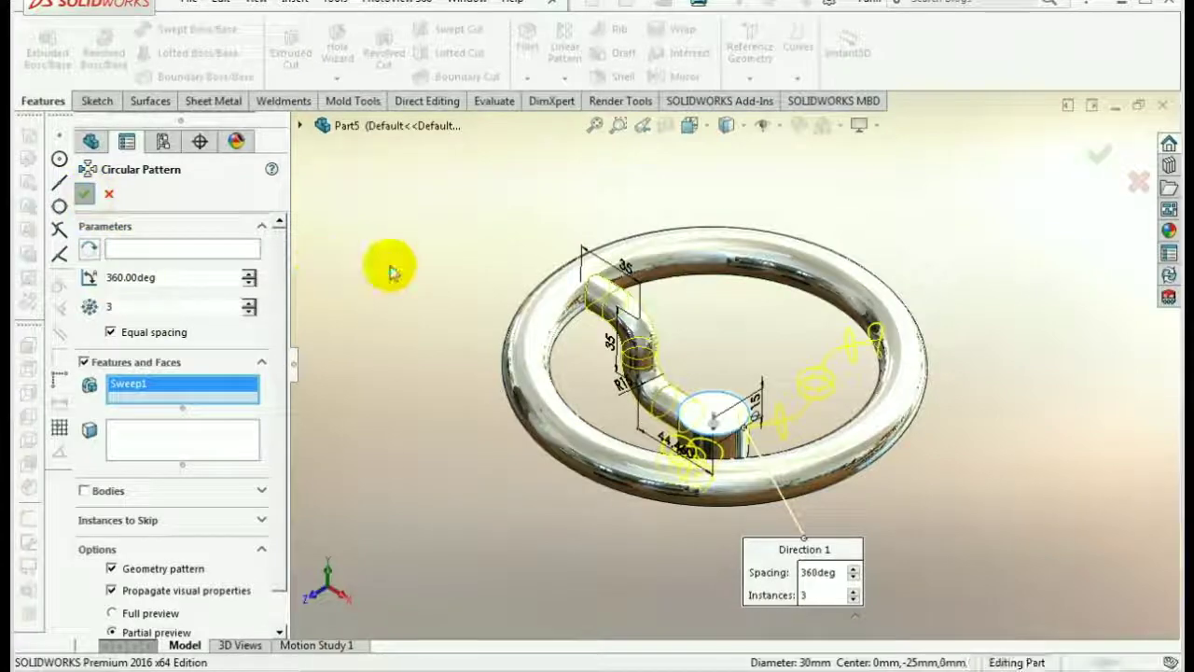
mouse_move(784, 396)
middle_down()
mouse_move(760, 458)
mouse_move(539, 499)
mouse_move(759, 552)
mouse_move(757, 501)
middle_up()
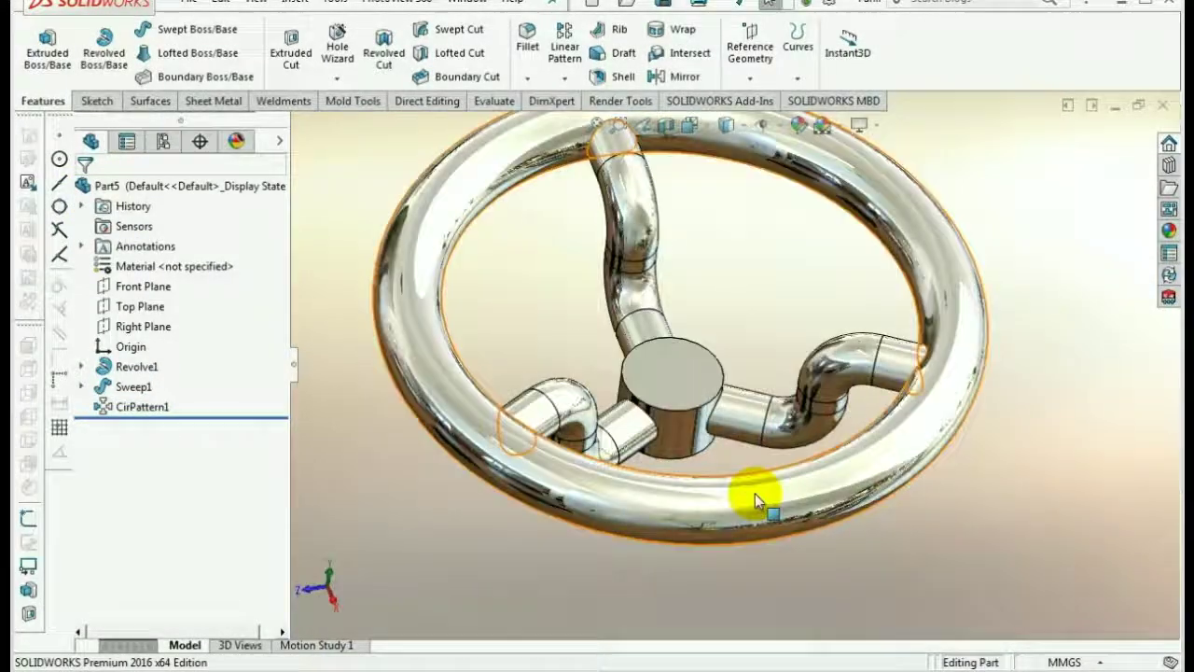
- Start a sketch on the hub's top face and draw a circle at its centre
click(677, 377)
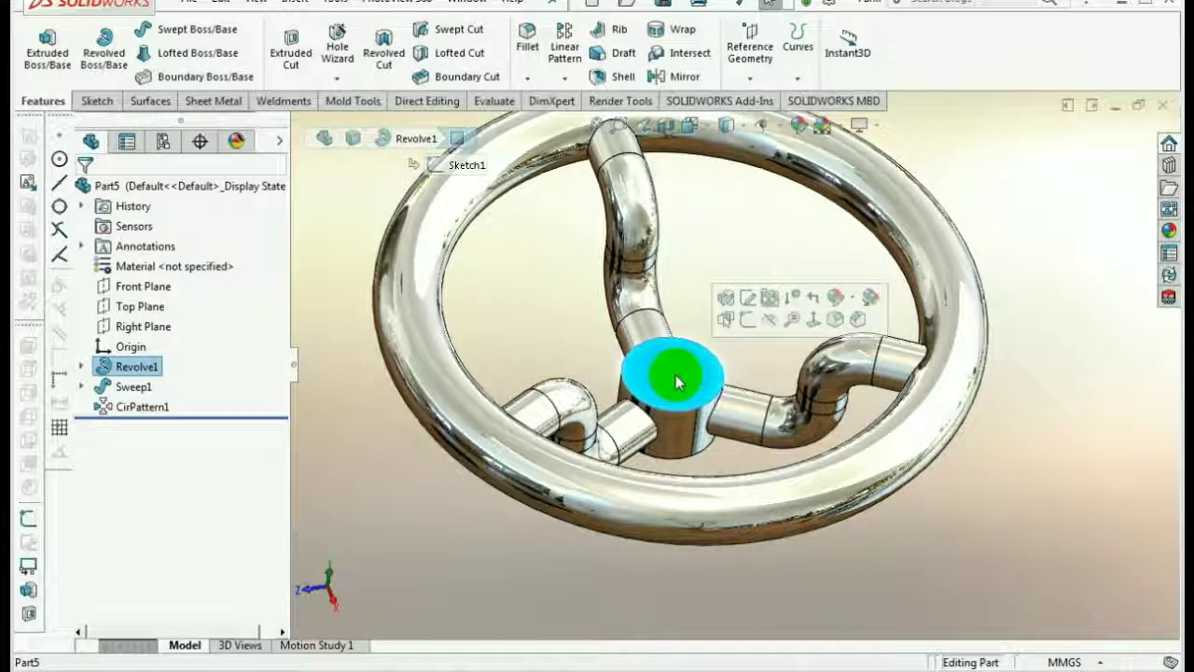
click(747, 320)
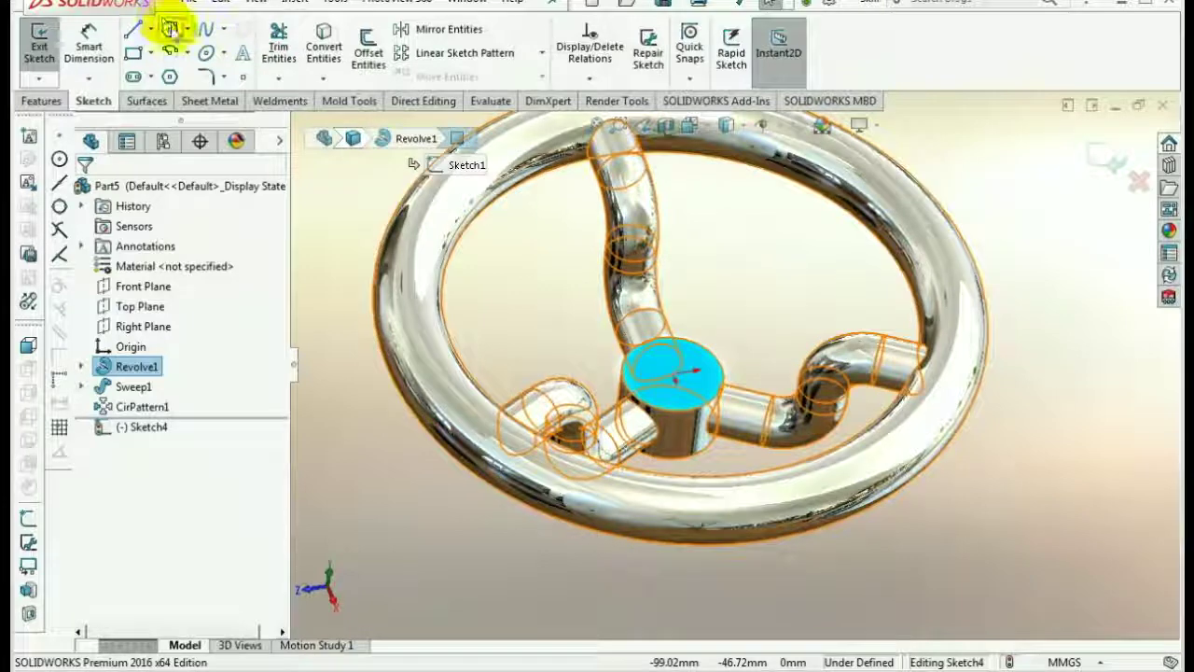
click(172, 37)
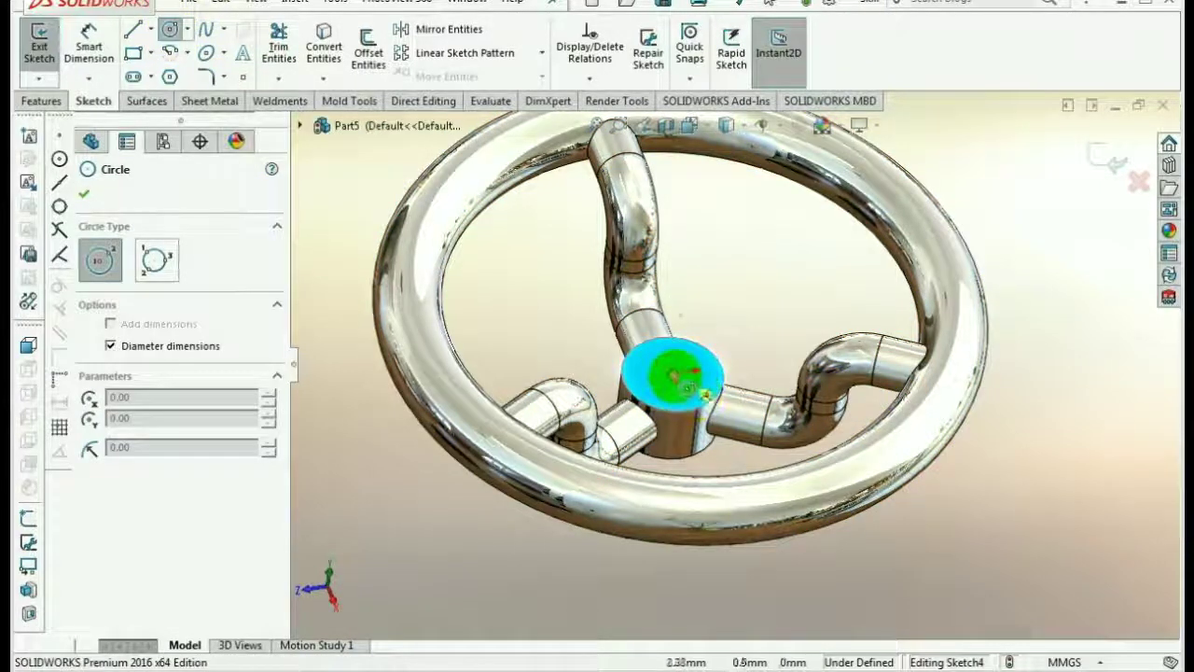
click(683, 382)
scroll(677, 364, up, 2)
scroll(672, 354, down, 2)
scroll(667, 326, down, 3)
click(786, 373)
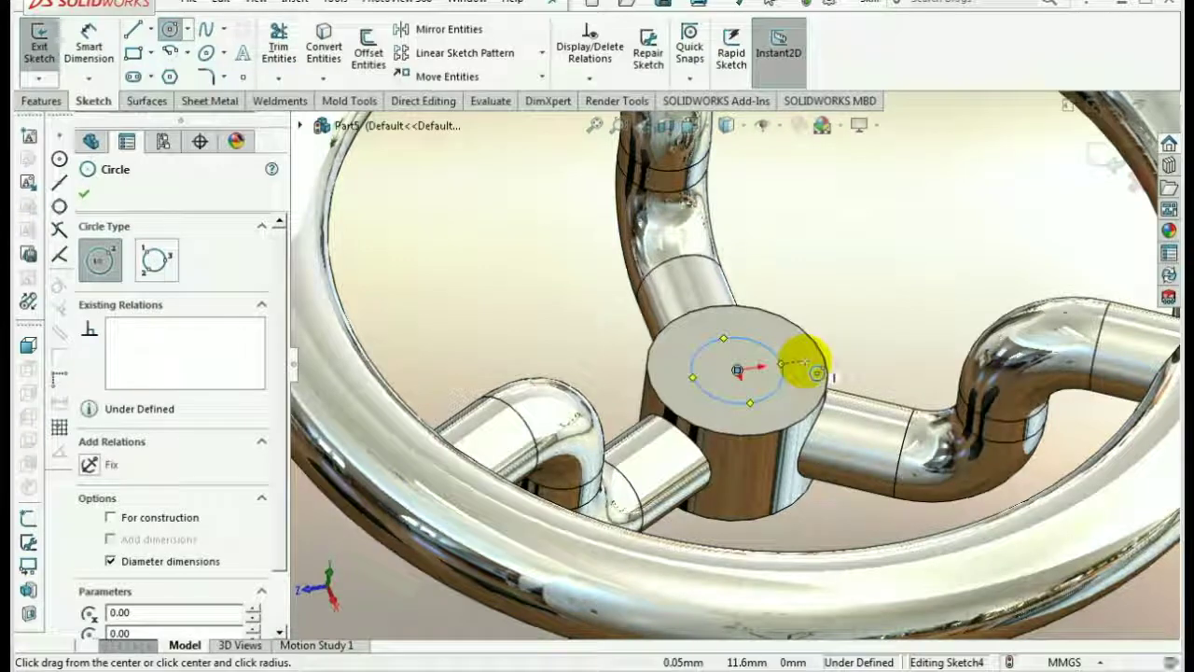
- Dimension the hub circle to 15 mm diameter and exit the sketch
right_click(814, 371)
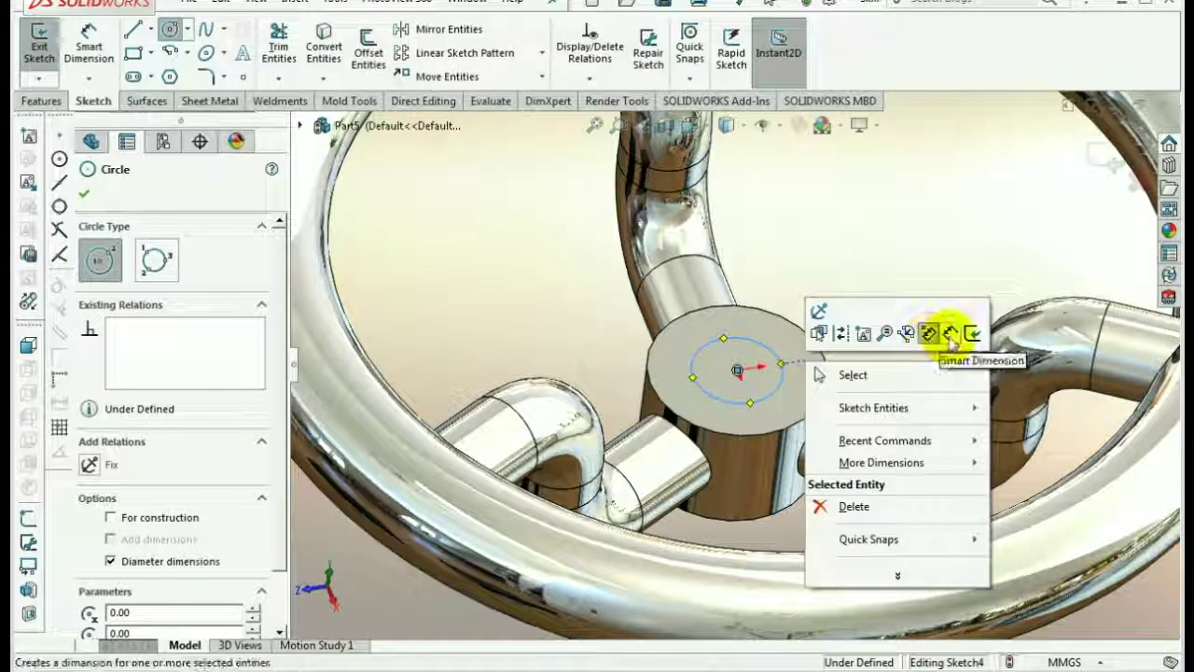
click(931, 333)
click(784, 369)
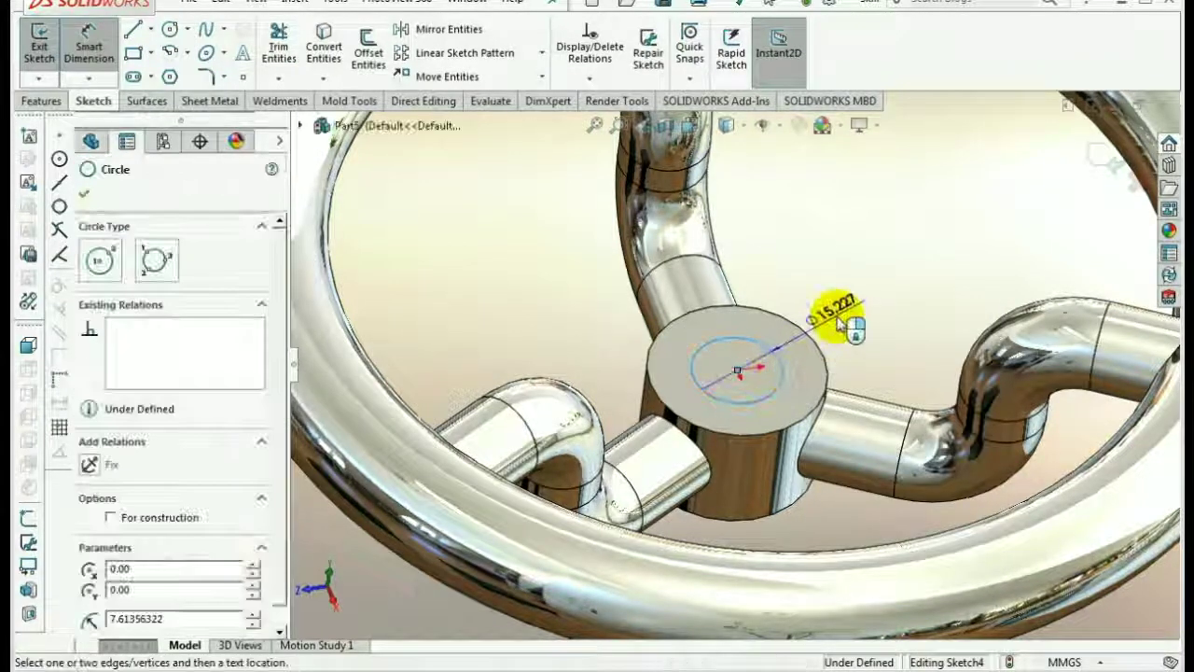
click(845, 324)
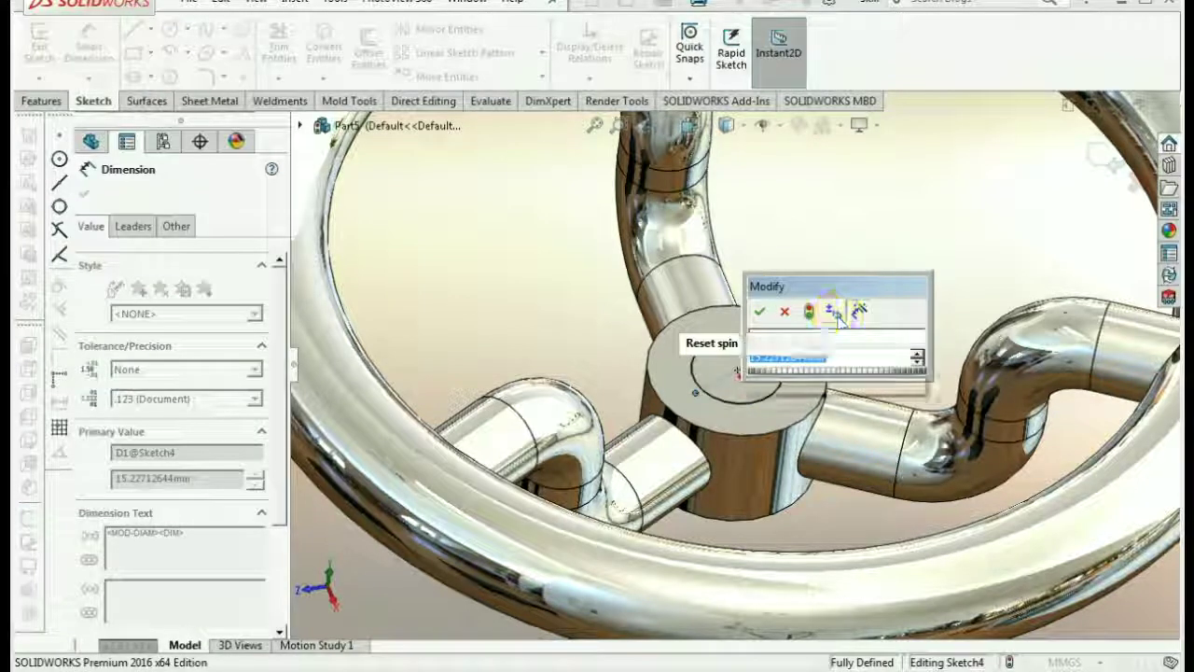
text(15)
key(Return)
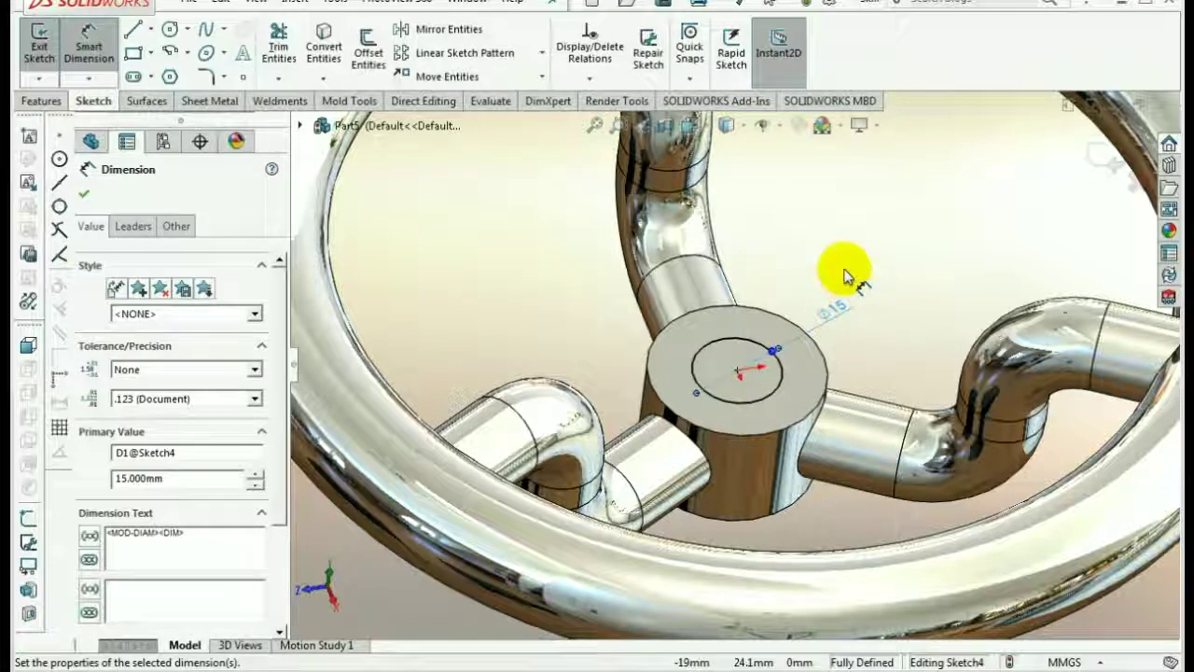
right_click(845, 277)
click(849, 306)
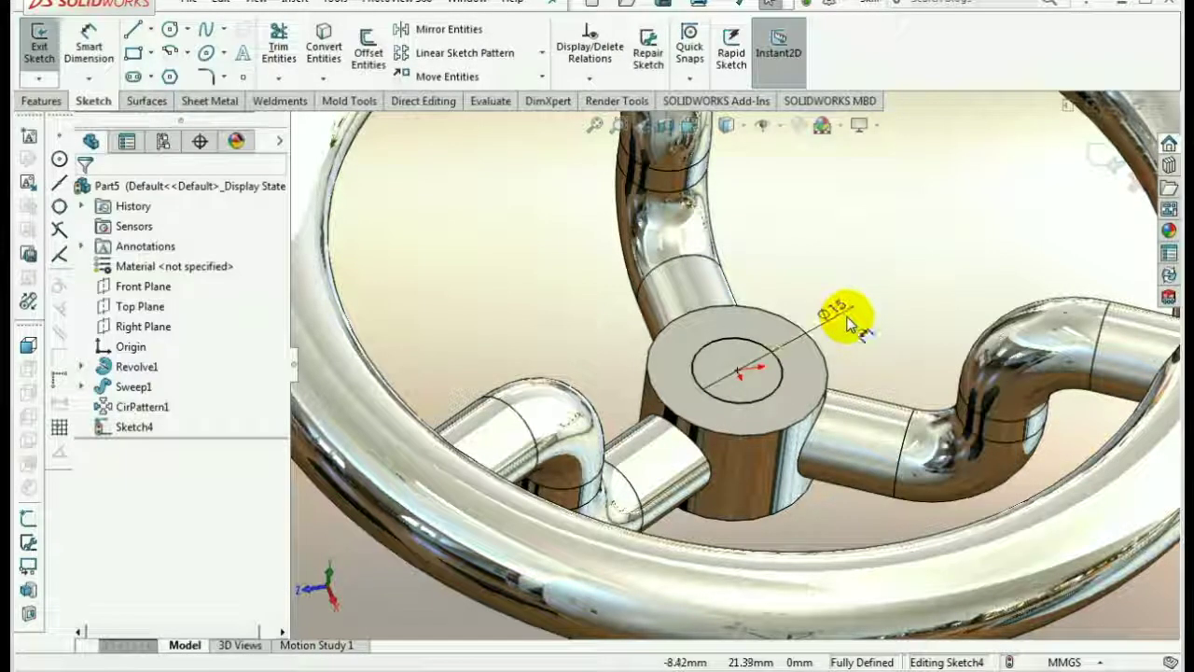
click(1101, 159)
click(41, 103)
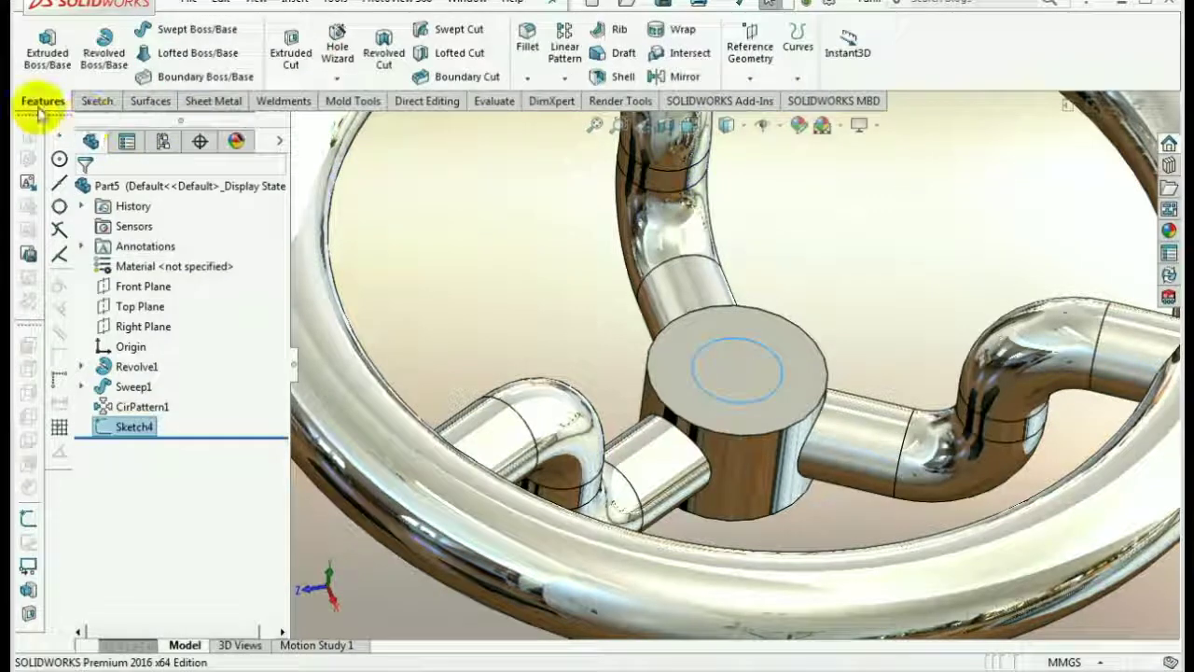
- Extruded-cut the Ø15 circle into the hub with an Up To Next end condition
click(290, 44)
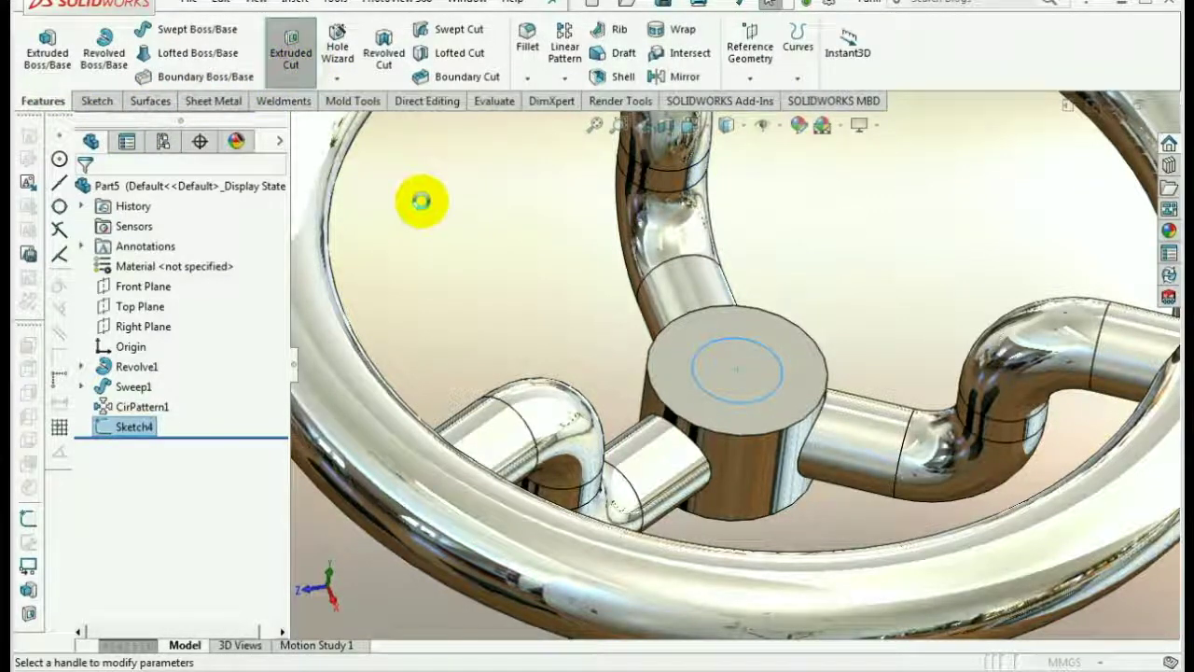
click(224, 308)
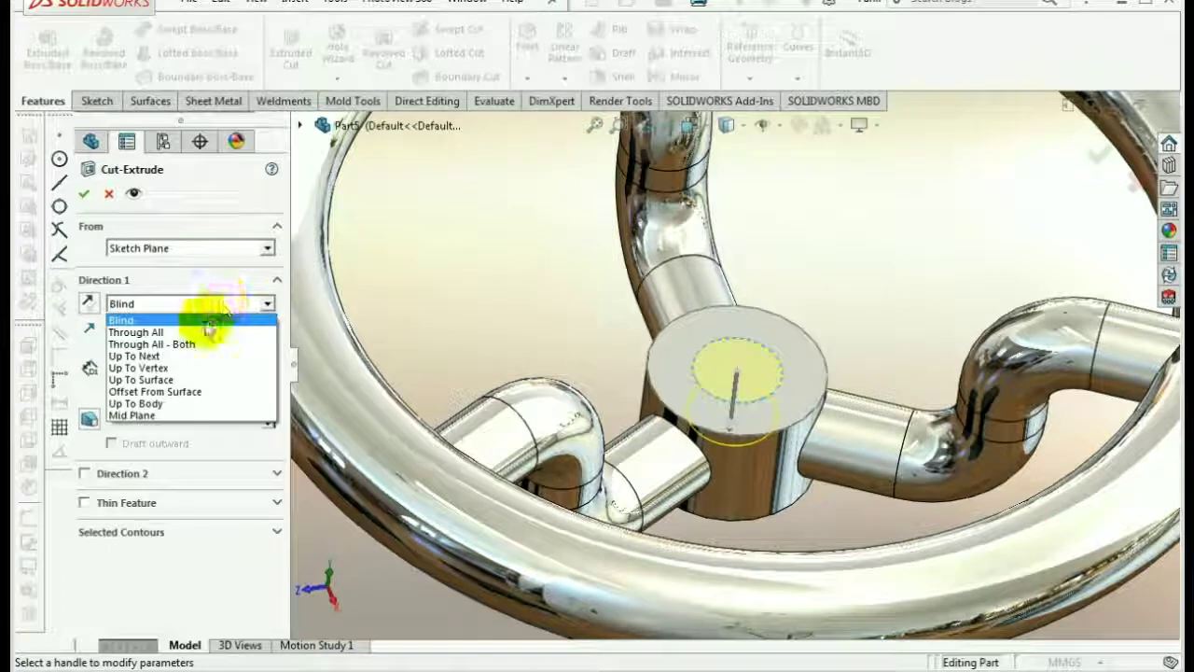
click(187, 350)
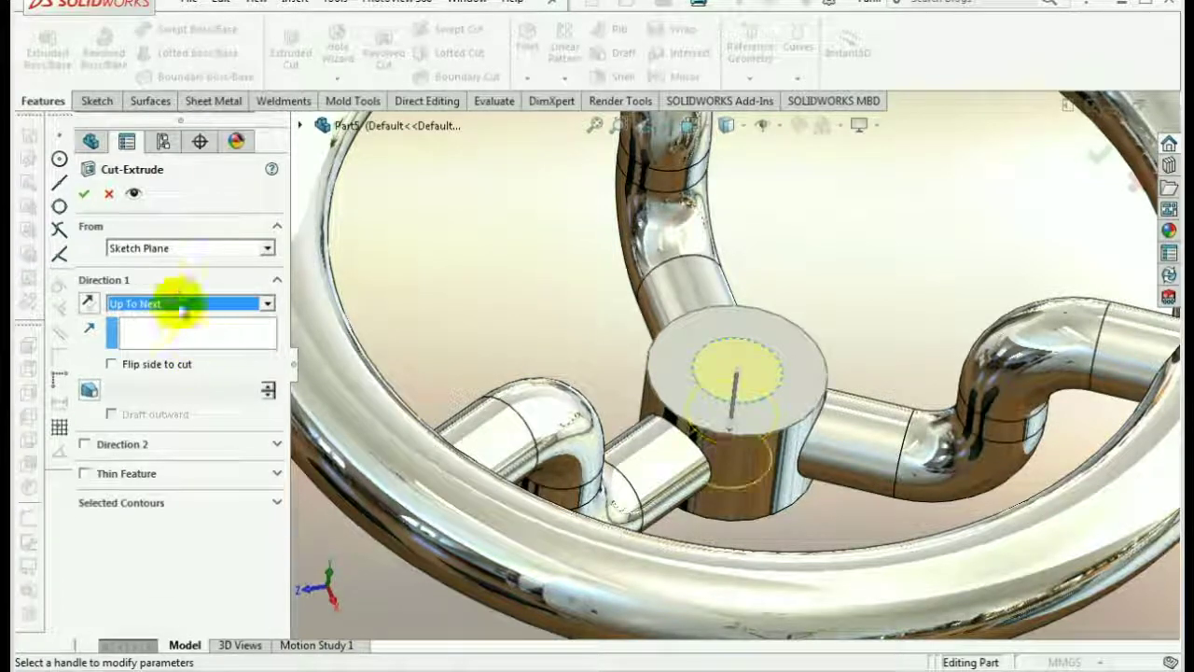
click(84, 194)
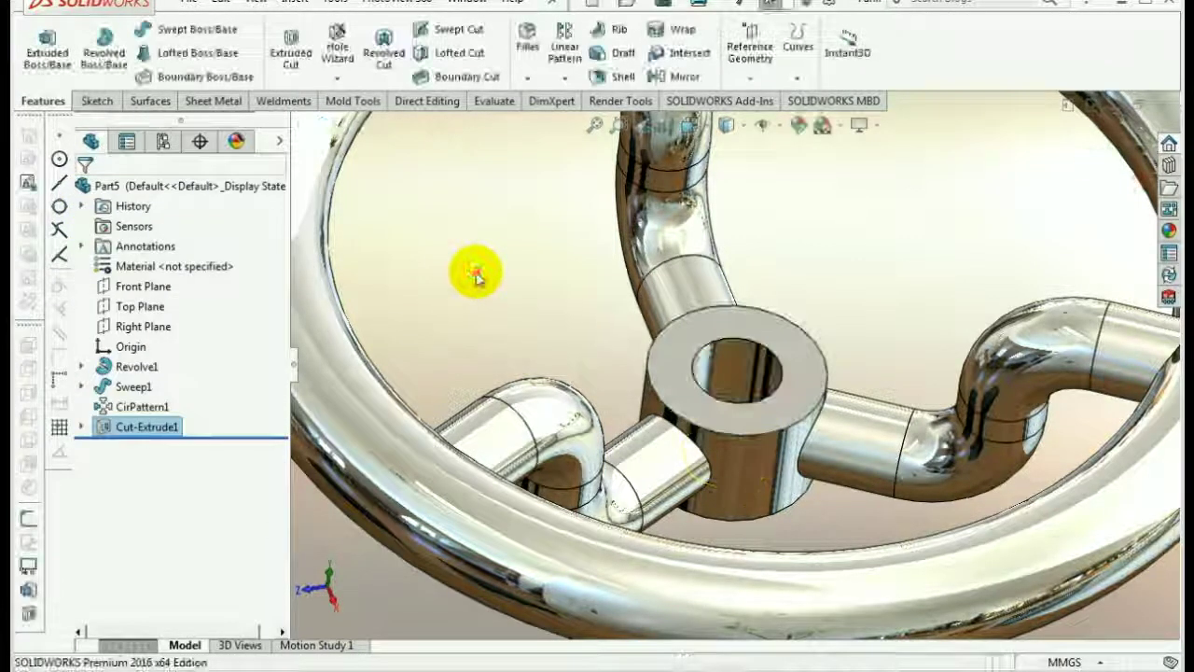
key(f)
mouse_move(707, 413)
middle_down()
mouse_move(574, 383)
mouse_move(442, 400)
mouse_move(381, 488)
mouse_move(573, 389)
mouse_move(606, 471)
mouse_move(794, 408)
mouse_move(779, 421)
mouse_move(821, 326)
middle_up()
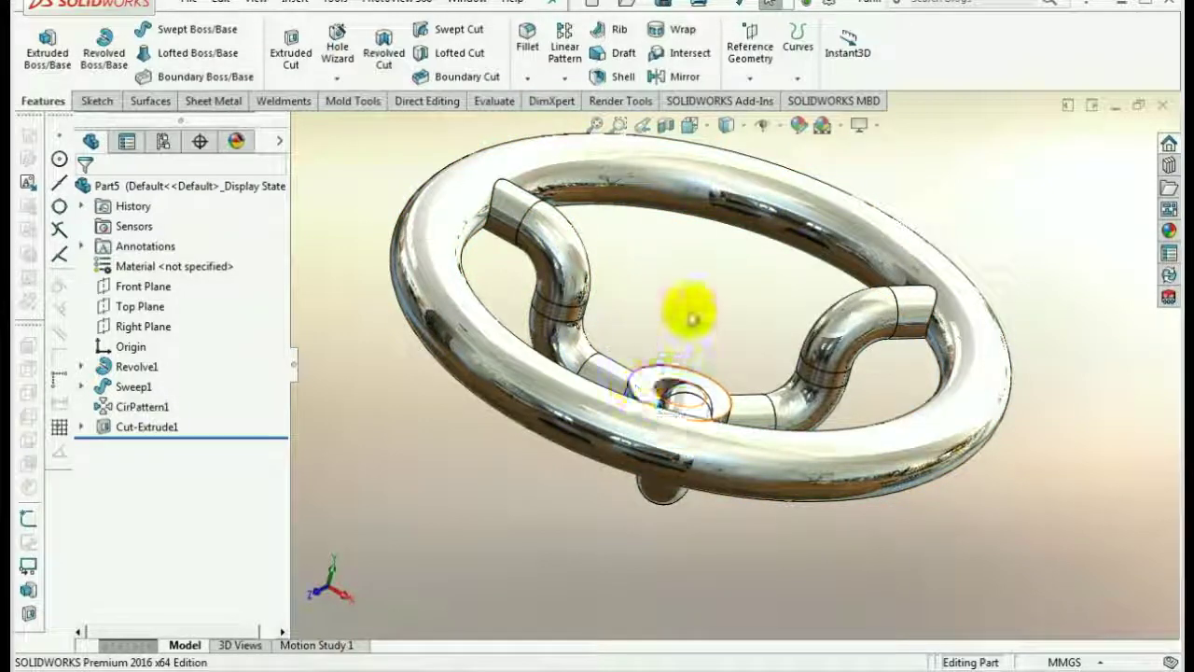
middle_drag(691, 319, 677, 368)
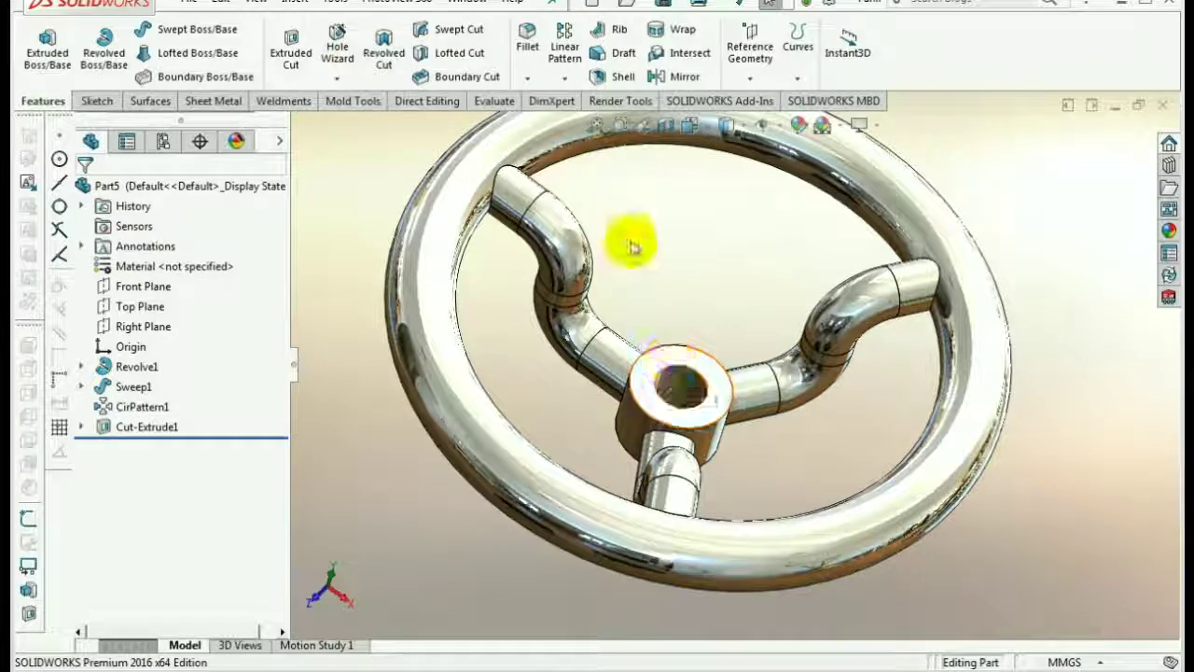
click(565, 79)
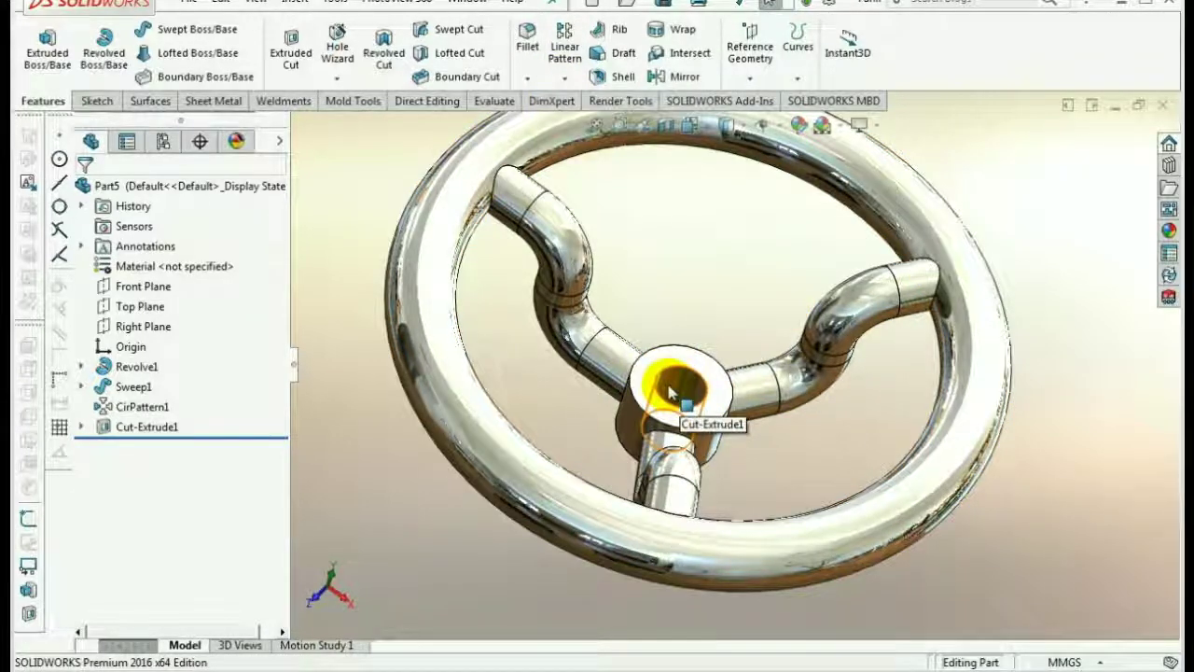
mouse_move(694, 298)
middle_down()
mouse_move(816, 252)
mouse_move(756, 317)
mouse_move(733, 267)
mouse_move(834, 259)
middle_up()
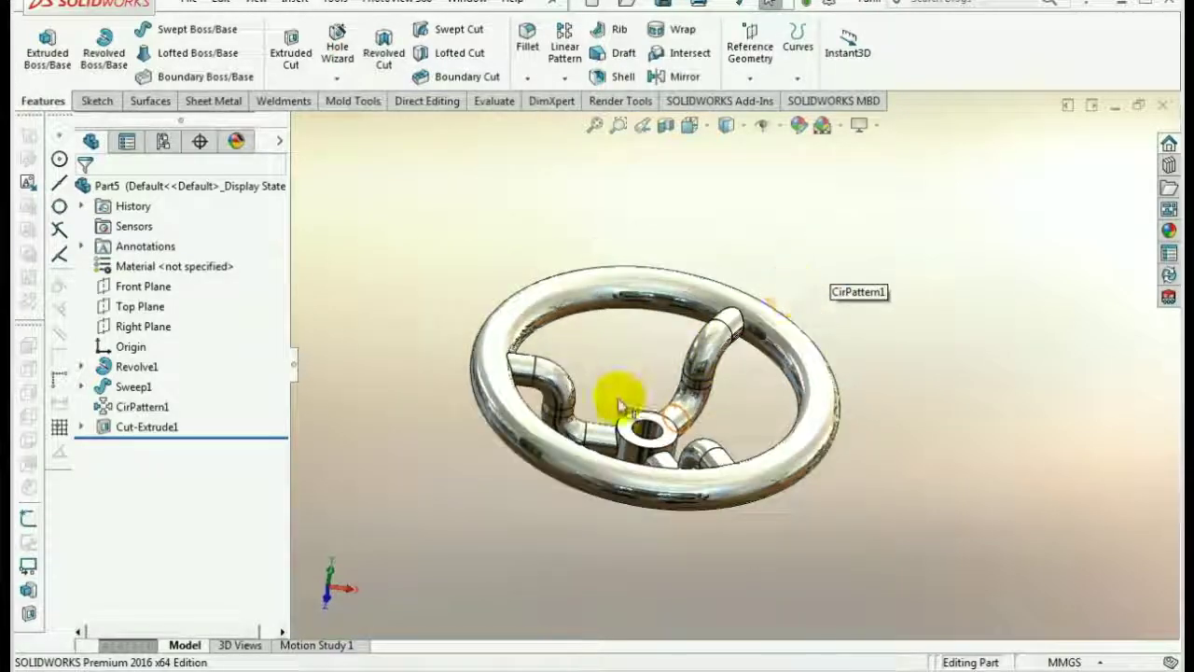
scroll(620, 403, down, 3)
mouse_move(648, 355)
middle_down()
mouse_move(647, 381)
mouse_move(647, 355)
middle_up()
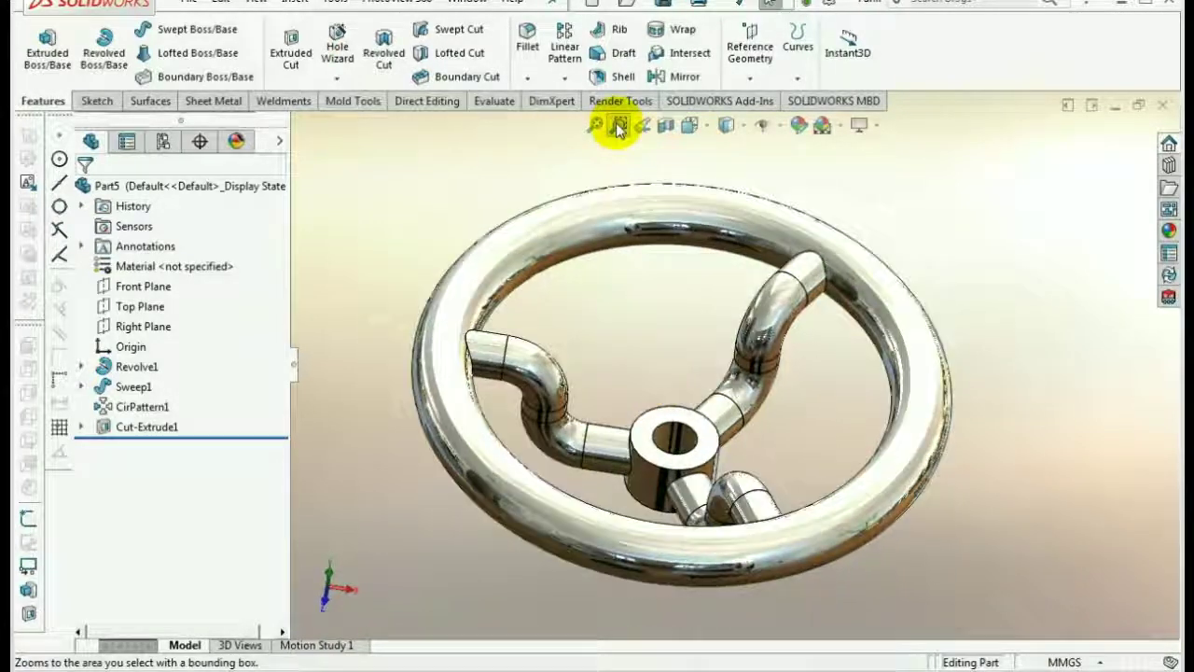